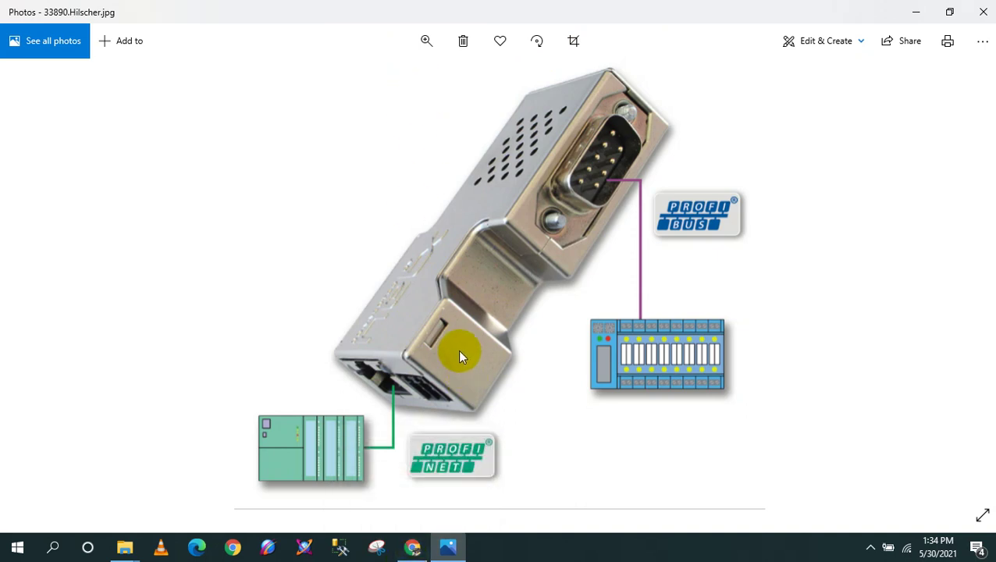
- Show the Hilscher NL 51N-DPL page's Downloads section with the Gateway Solutions DVD ZIP
left_click(413, 547)
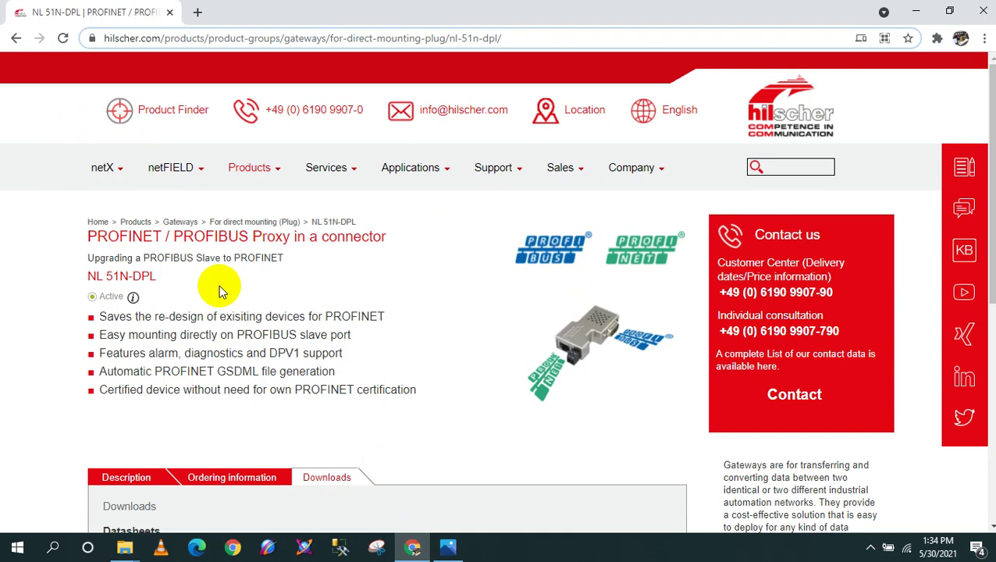
scroll(324, 391, "down", 3)
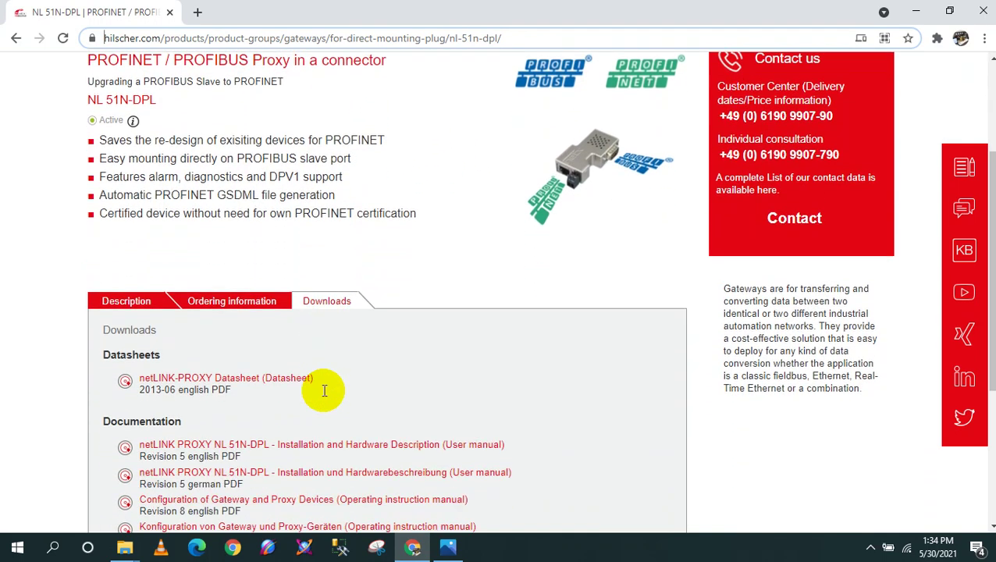
scroll(323, 391, "down", 3)
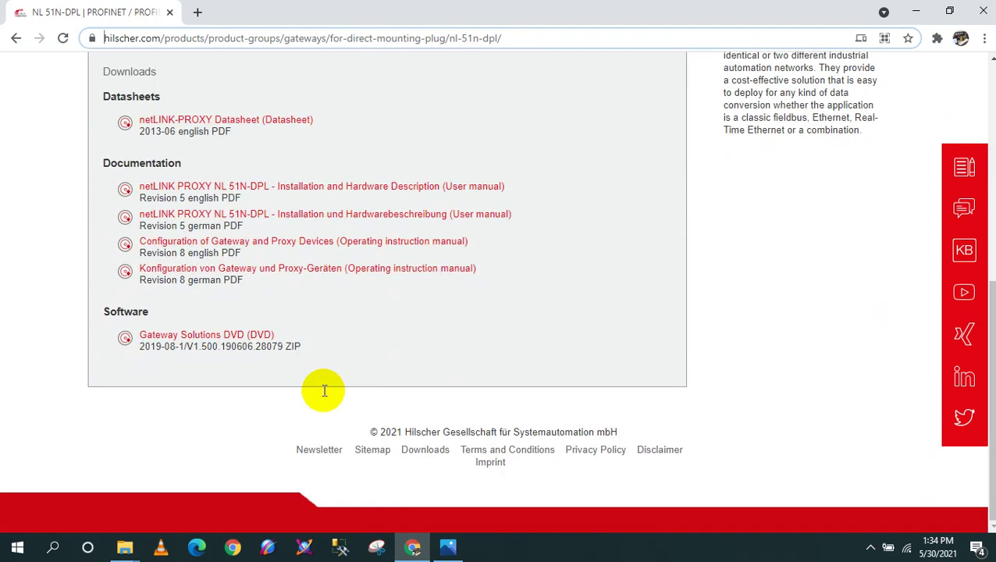
scroll(325, 390, "up", 1)
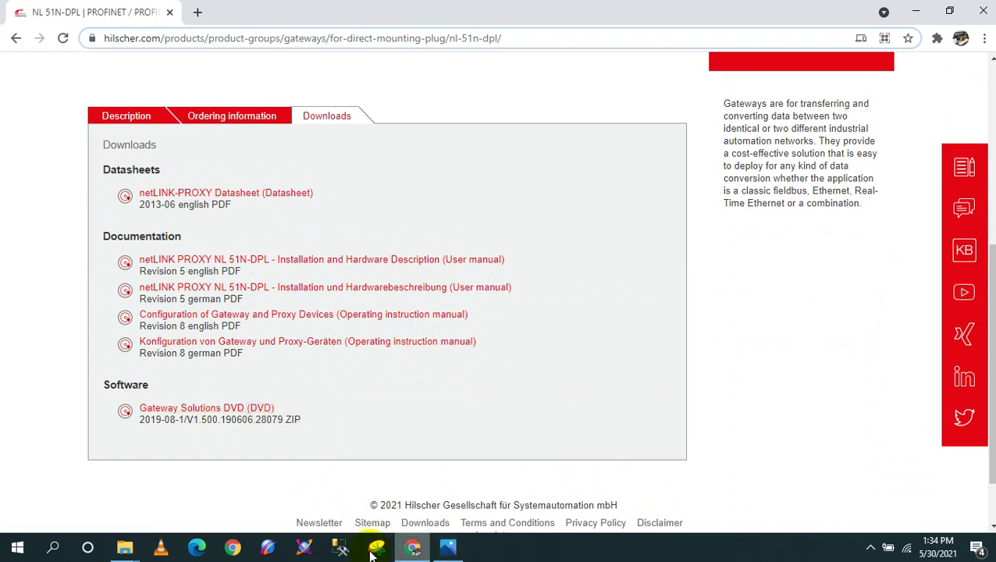
- Bring the SYCON.net System Configurator folder over the product photo and select Ethernet Device Setup
mouse_move(125, 547)
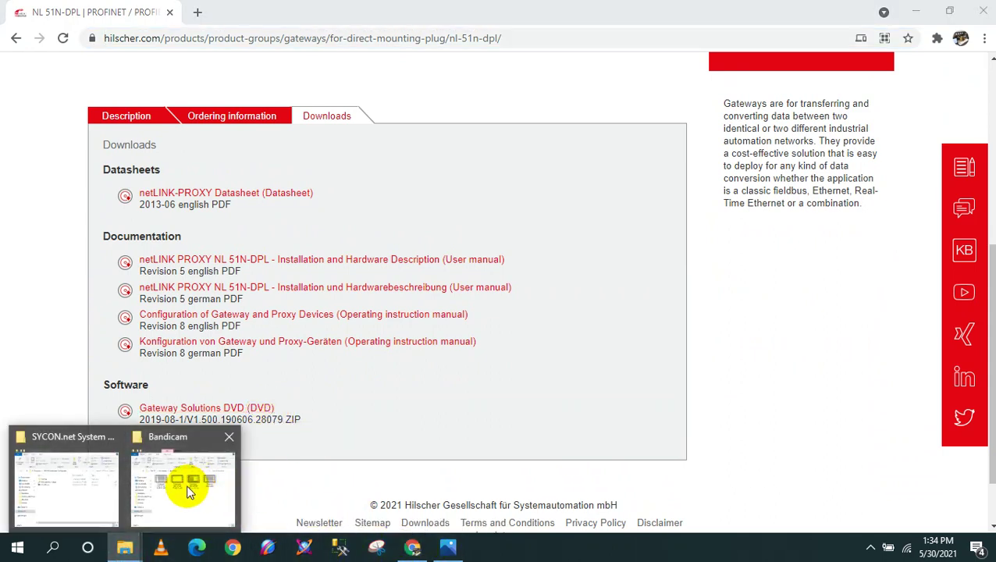
left_click(73, 489)
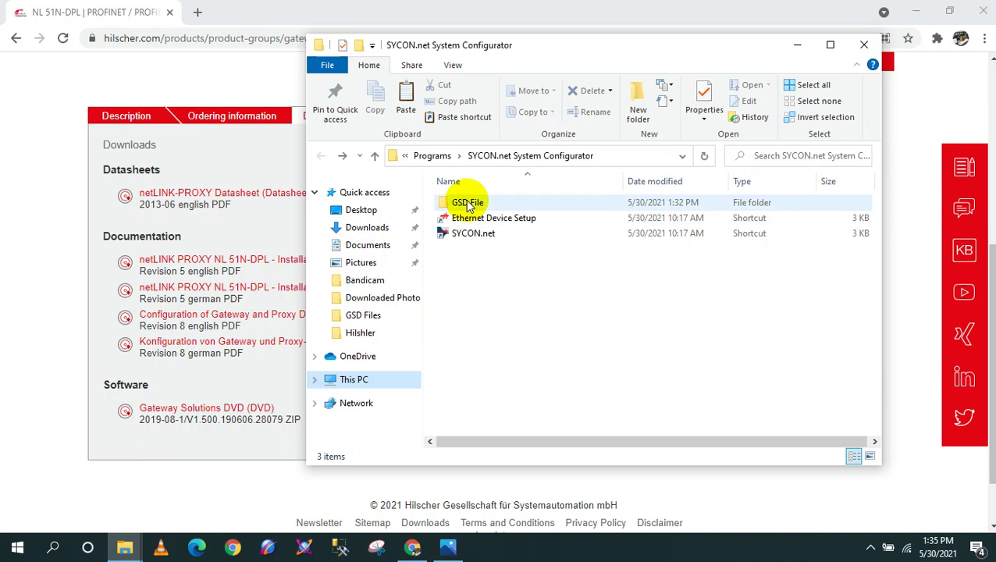
left_click(916, 11)
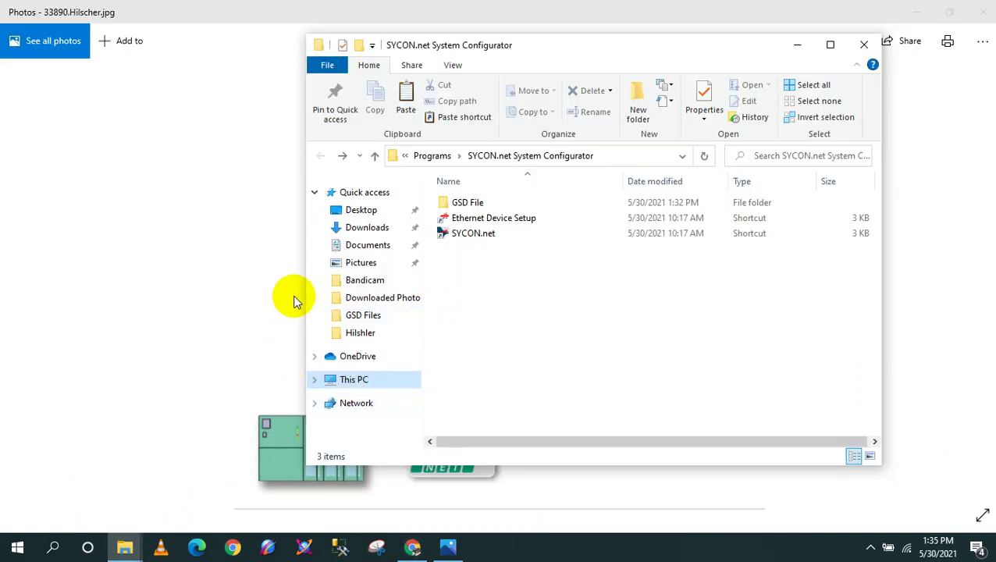
left_click_drag(560, 49, 399, 539)
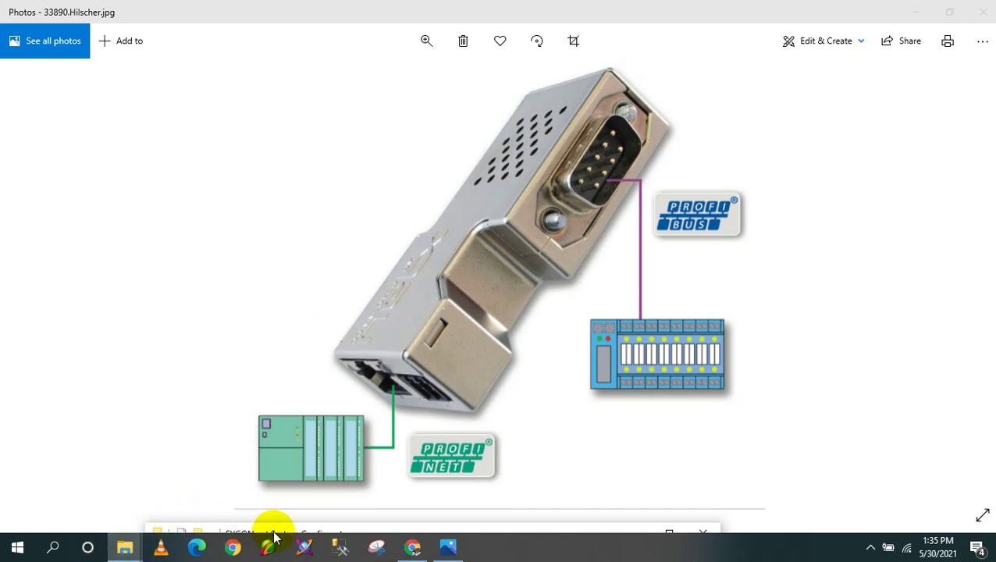
left_click_drag(423, 529, 419, 114)
left_click(312, 290)
- Launch Ethernet Device Setup, search devices, select NETLINK PROXY and widen the Device Type and Name columns
left_click(352, 292)
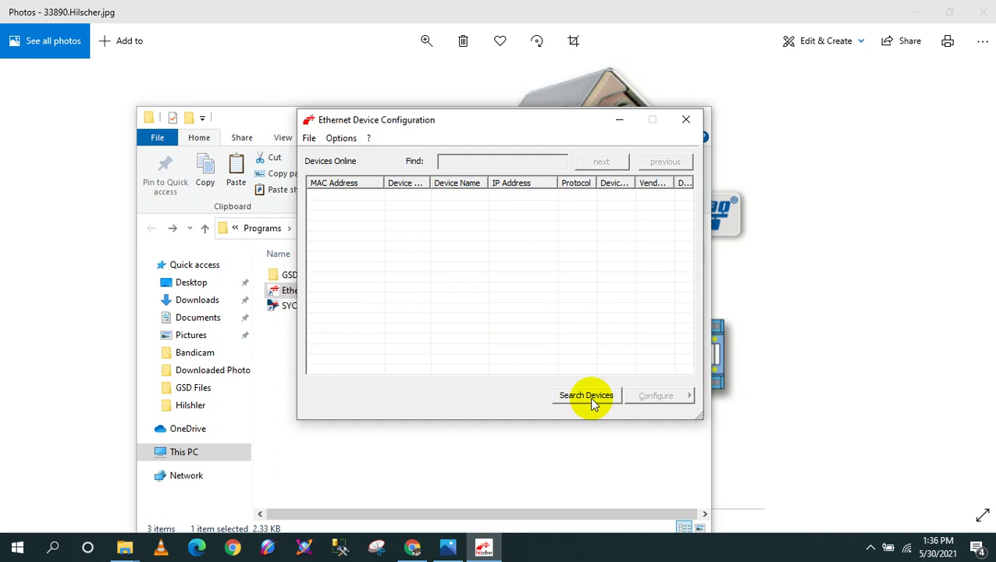
left_click(587, 397)
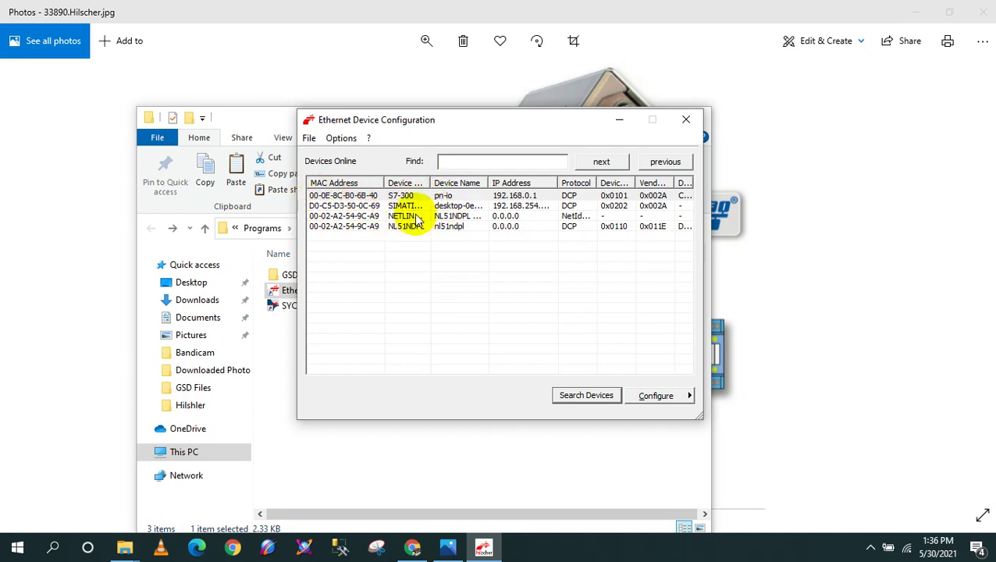
left_click(416, 217)
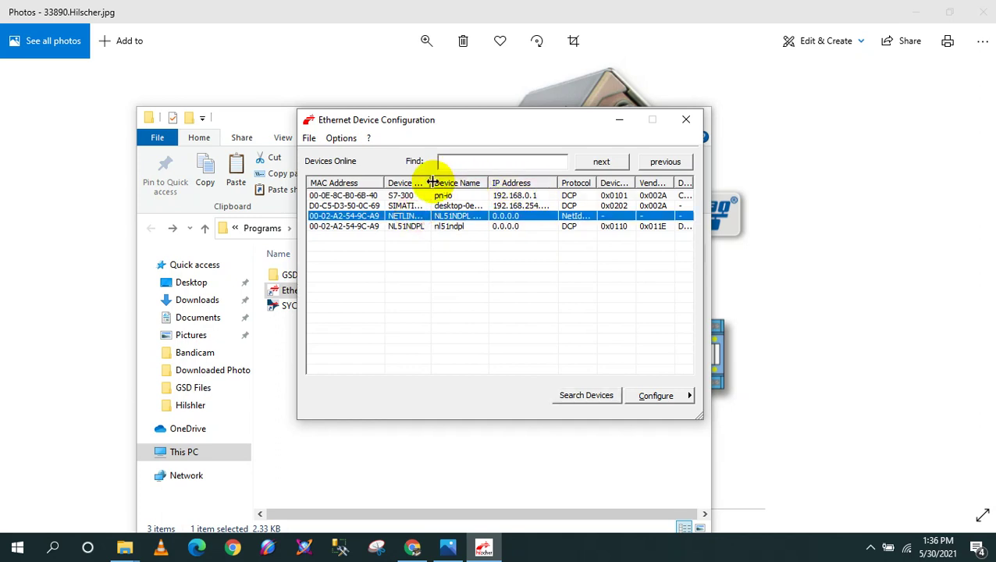
left_click_drag(431, 183, 485, 183)
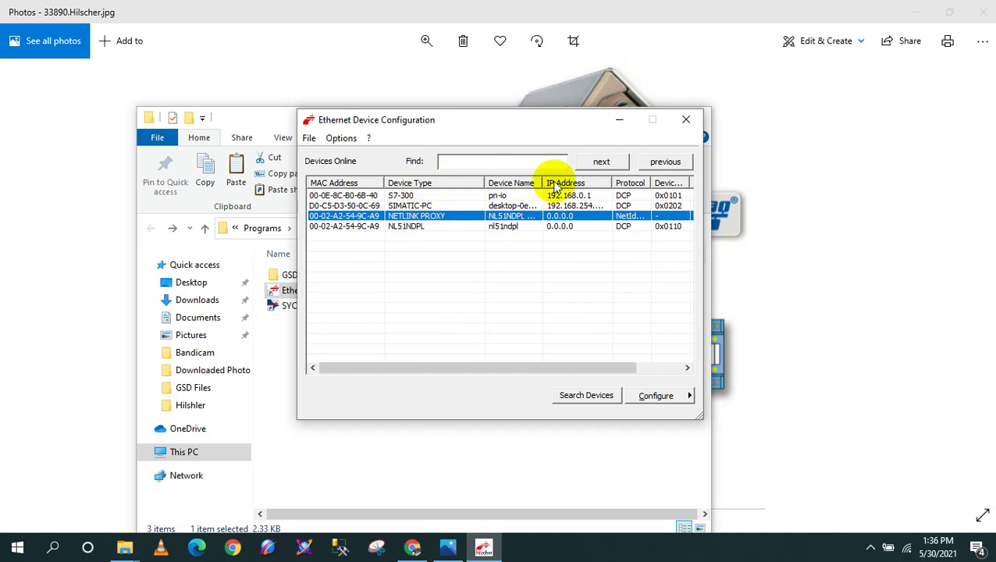
left_click_drag(542, 183, 597, 185)
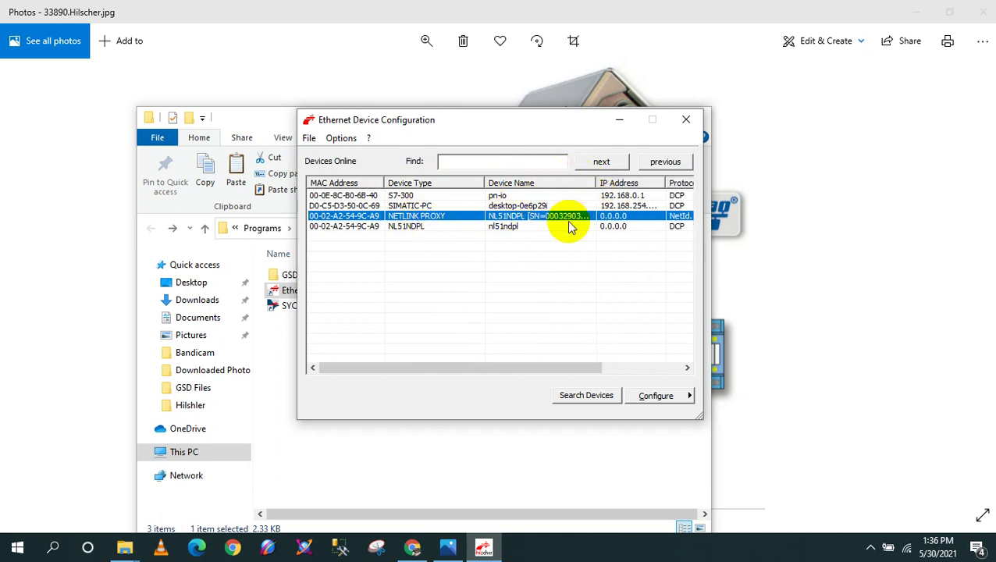
- Use Set IP Address on the NETLINK PROXY row to enter 192.168.0.2 with mask 255.255.255.0
right_click(629, 221)
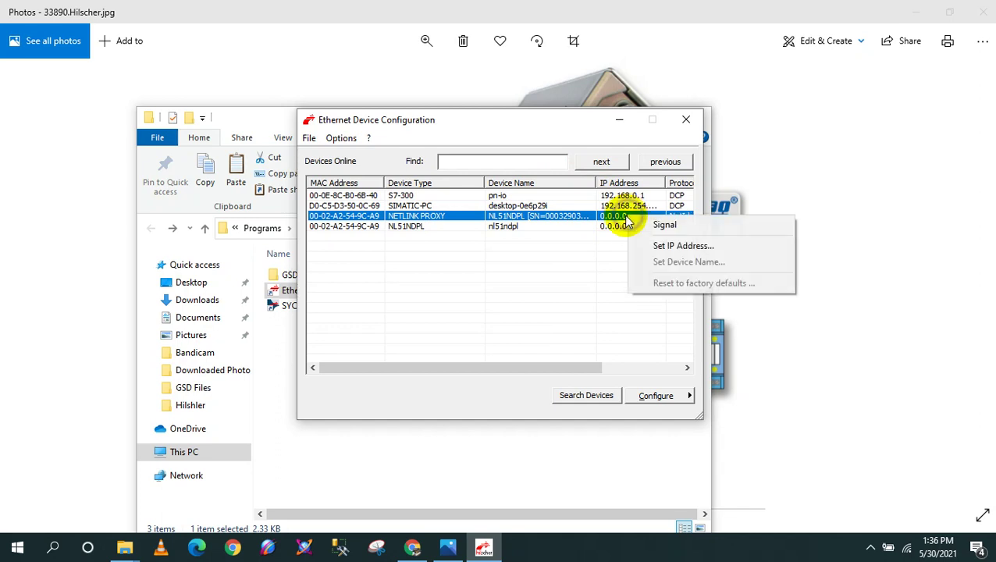
left_click(683, 246)
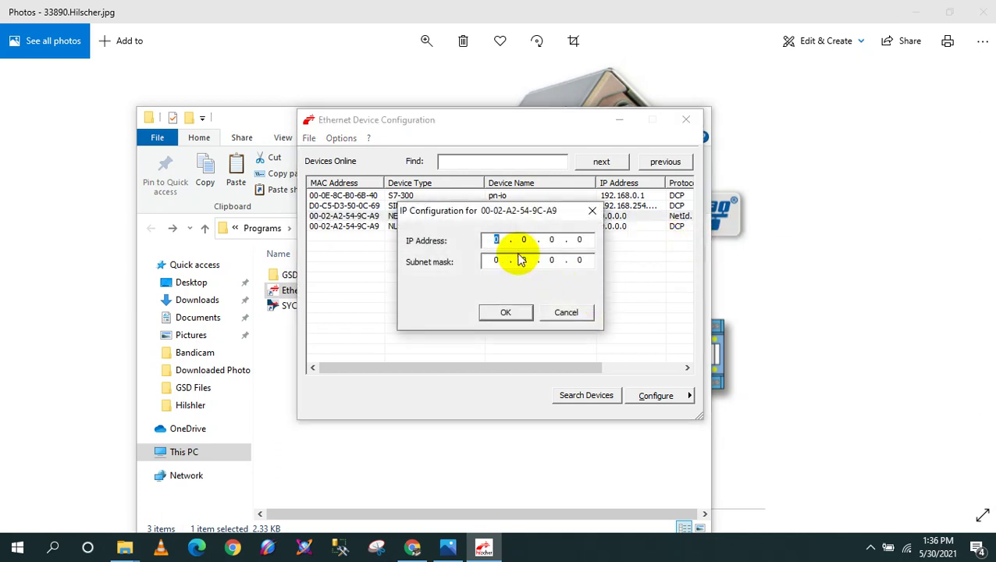
type("192 . ")
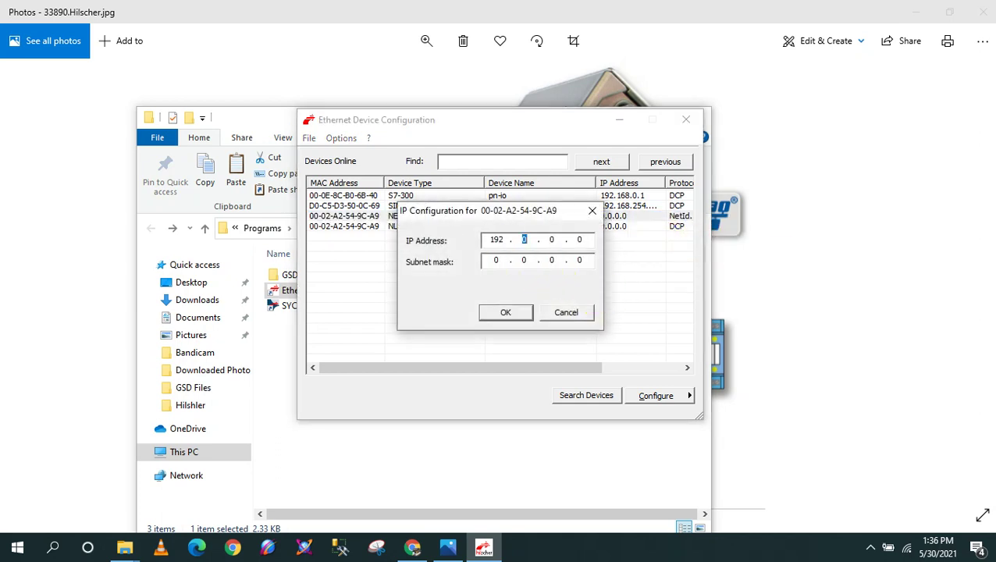
type("168 . 0")
key("period")
type("2")
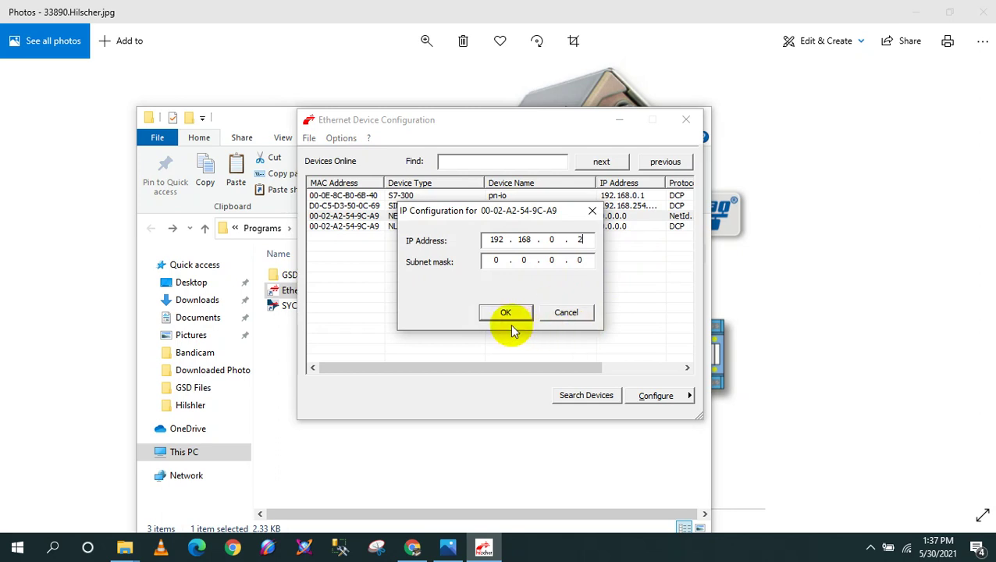
left_click(497, 260)
type("255255255")
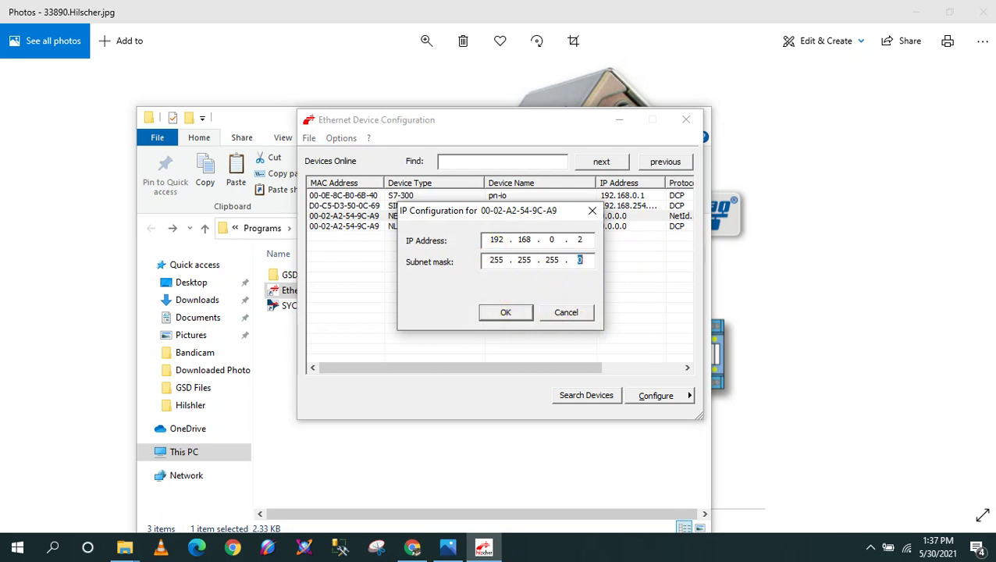
left_click(506, 312)
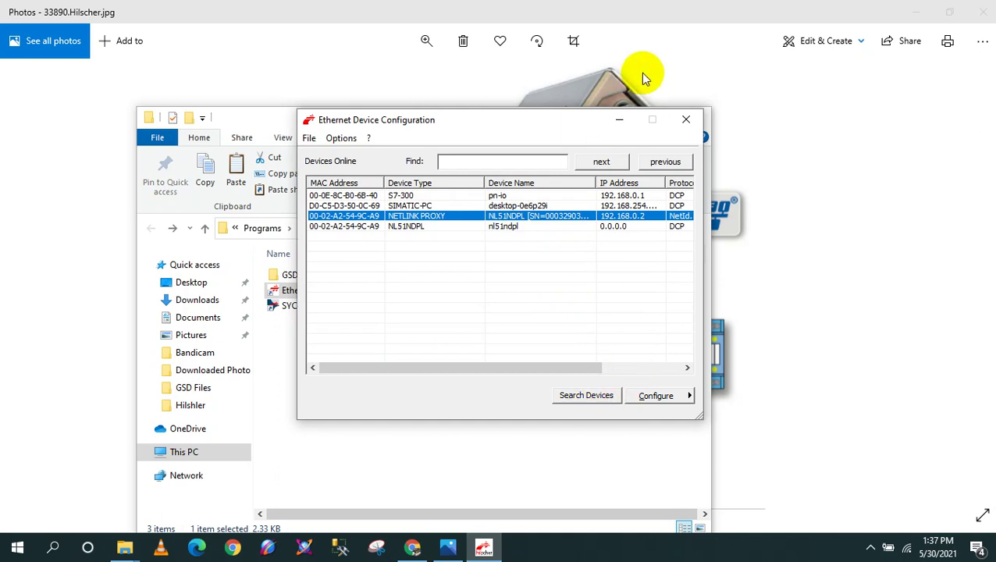
- Minimize Ethernet Device Configuration and start SYCON.net from its shortcut in the folder
left_click(620, 122)
left_click(319, 399)
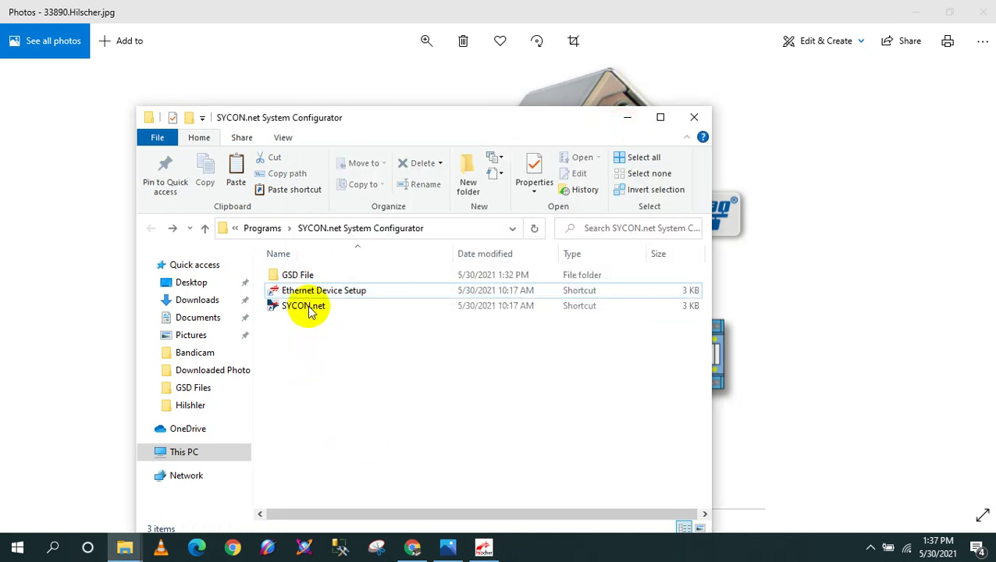
left_click(307, 308)
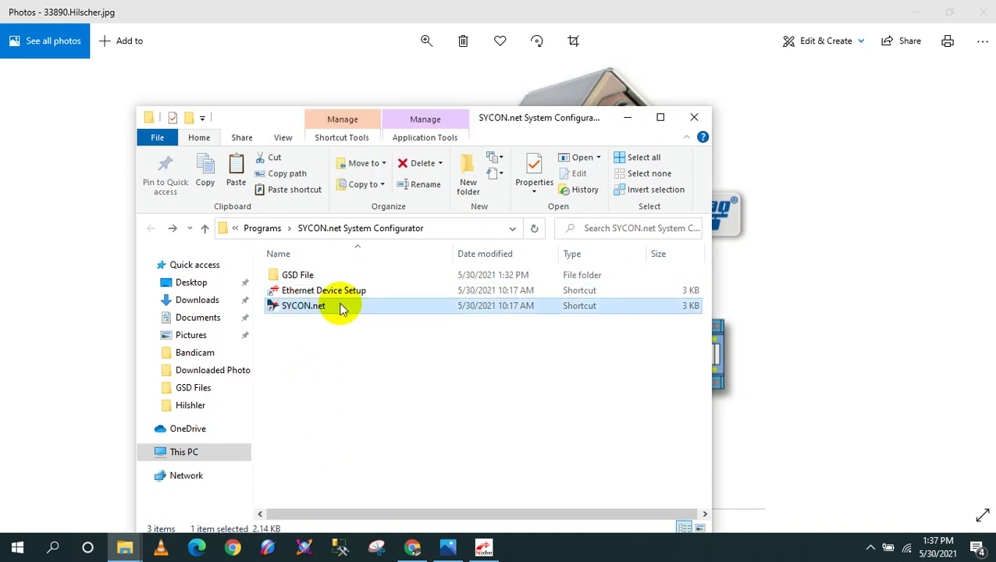
double_click(337, 308)
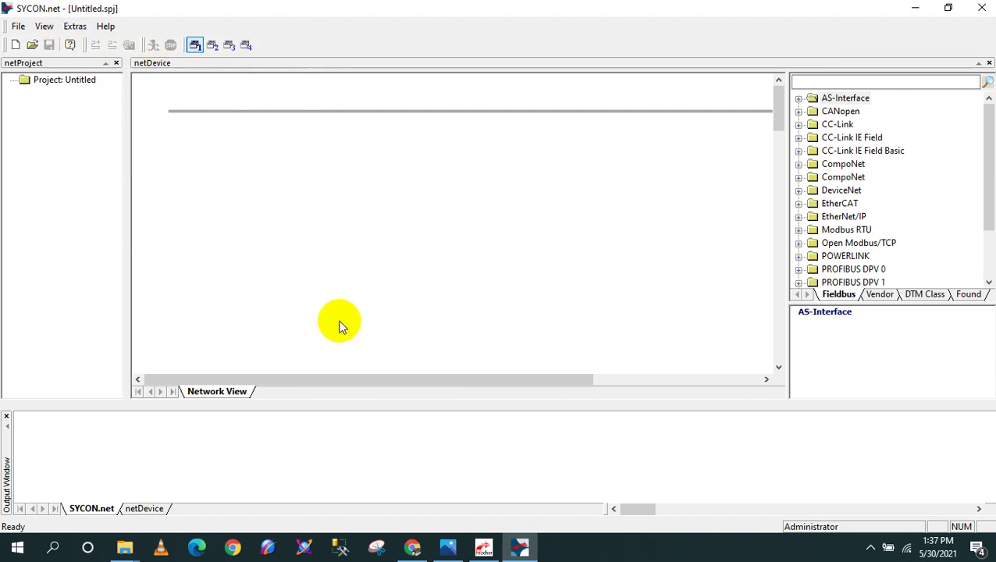
- Expand the catalog's PROFINET IO Gateway / Stand-Alone Slave category to find the NL 51N-DPL
left_click(309, 110)
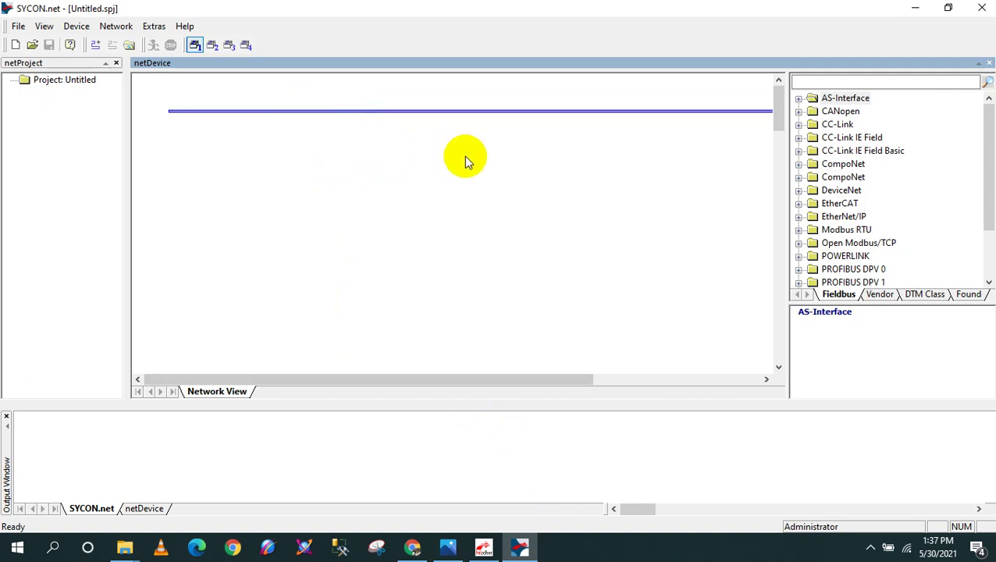
left_click_drag(453, 381, 476, 381)
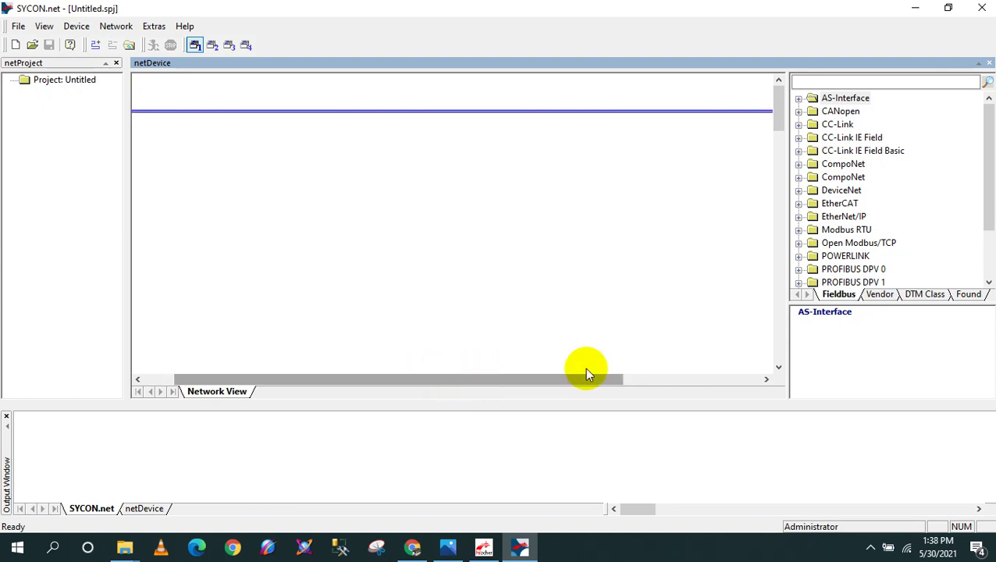
left_click(991, 154)
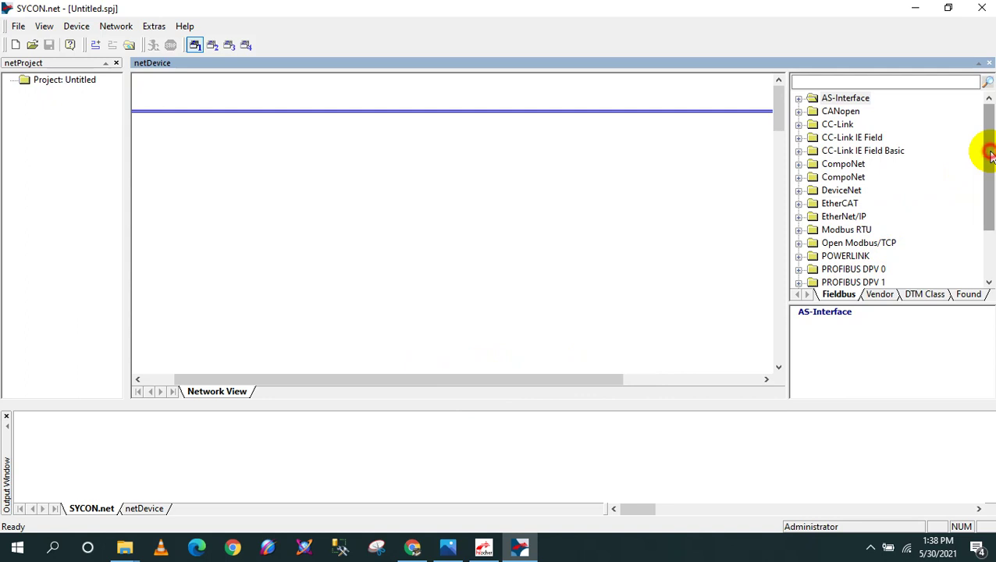
left_click_drag(990, 154, 979, 211)
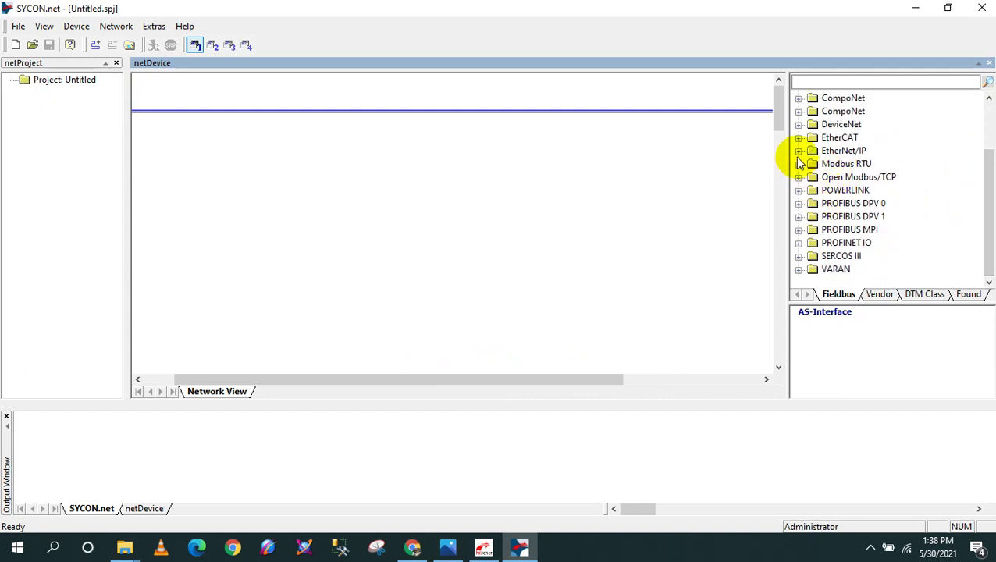
scroll(794, 196, "up", 2)
scroll(797, 226, "down", 2)
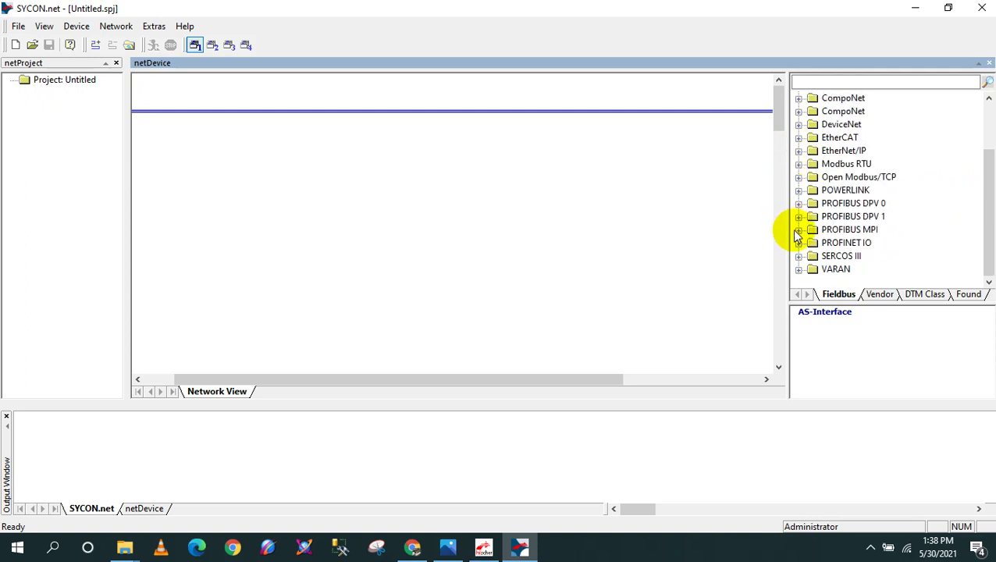
left_click(800, 243)
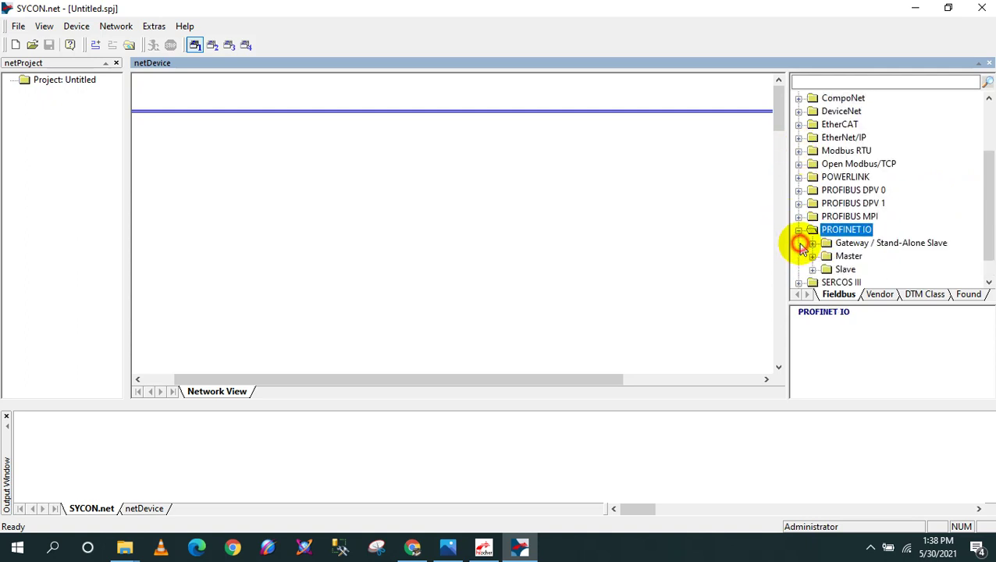
double_click(851, 243)
scroll(863, 219, "down", 7)
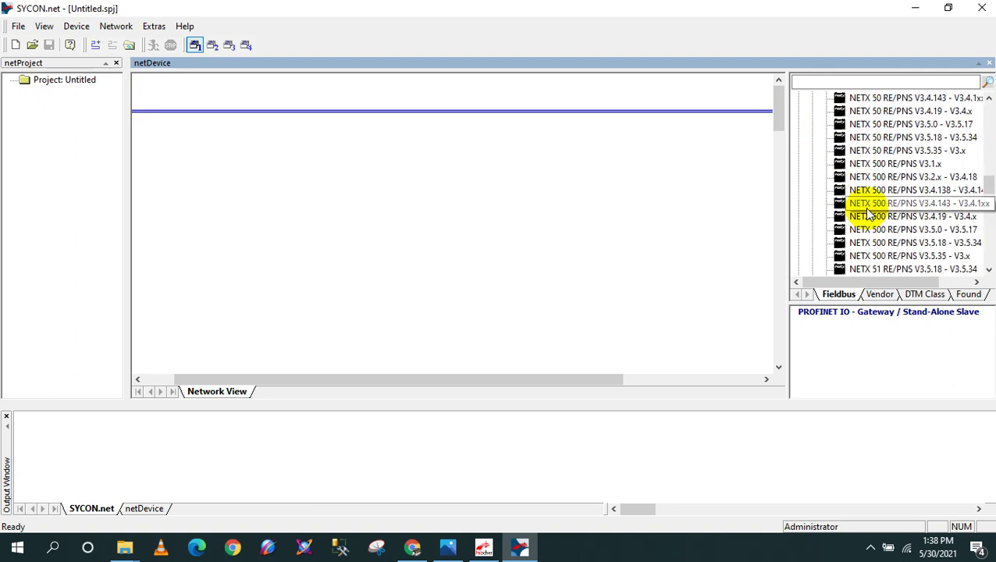
scroll(869, 215, "down", 10)
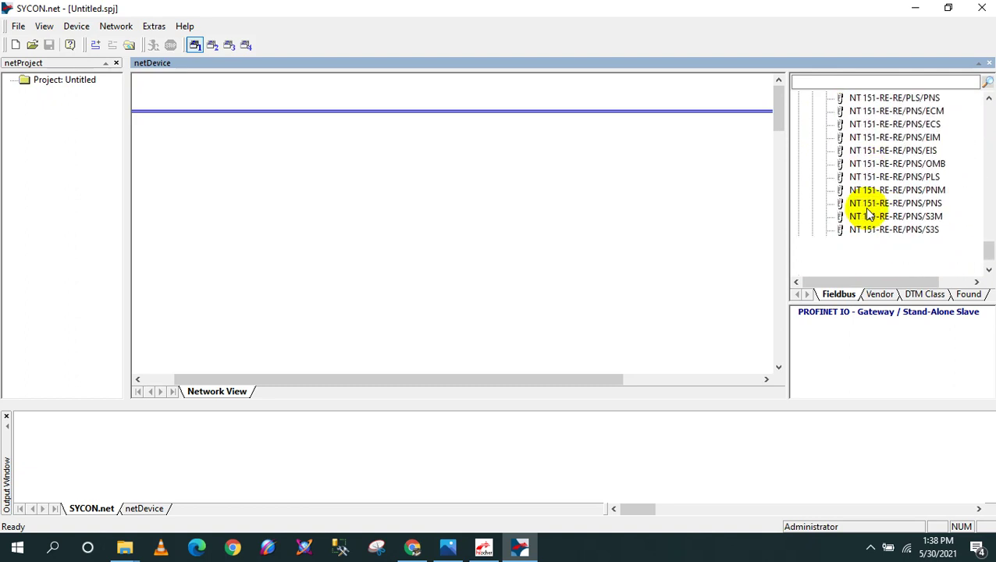
scroll(863, 234, "up", 6)
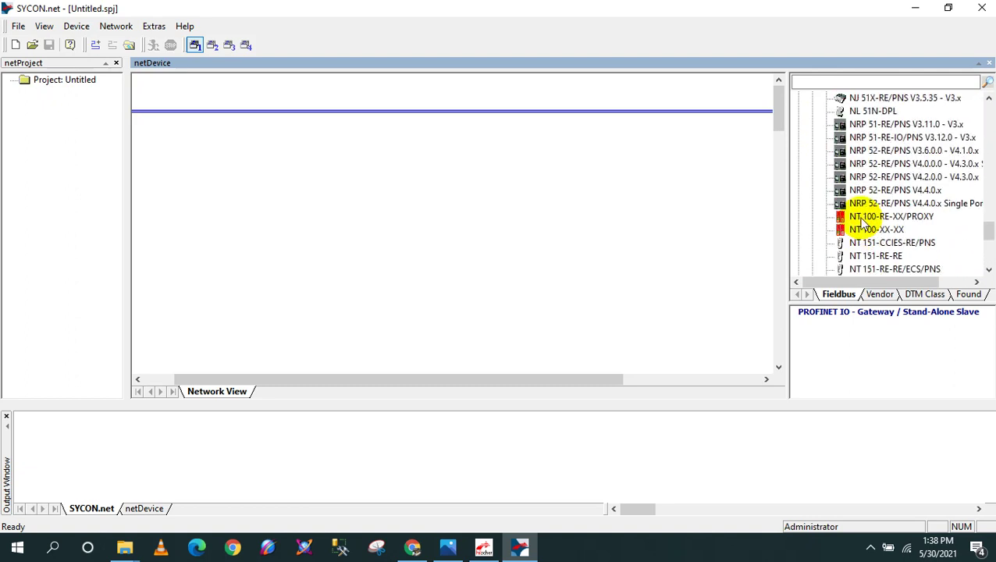
- Drag NL 51N-DPL from the catalog onto the bus line and select the new netLINK device
left_click(871, 111)
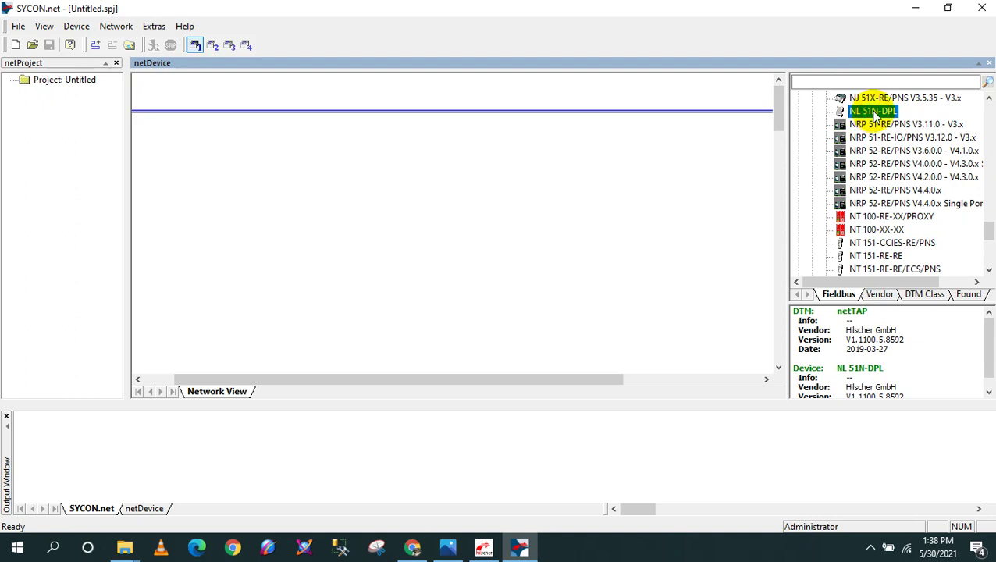
left_click_drag(875, 113, 322, 196)
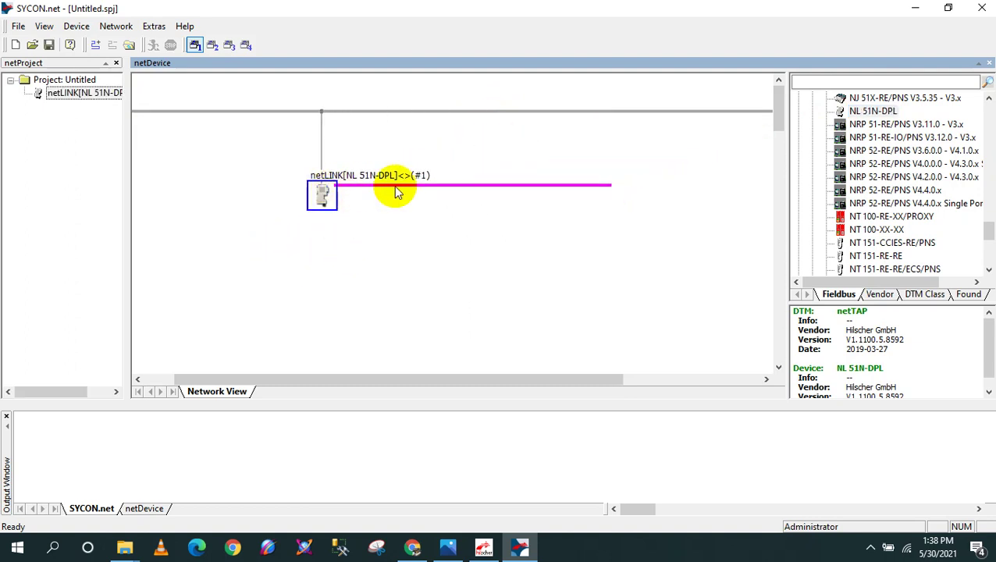
left_click(455, 184)
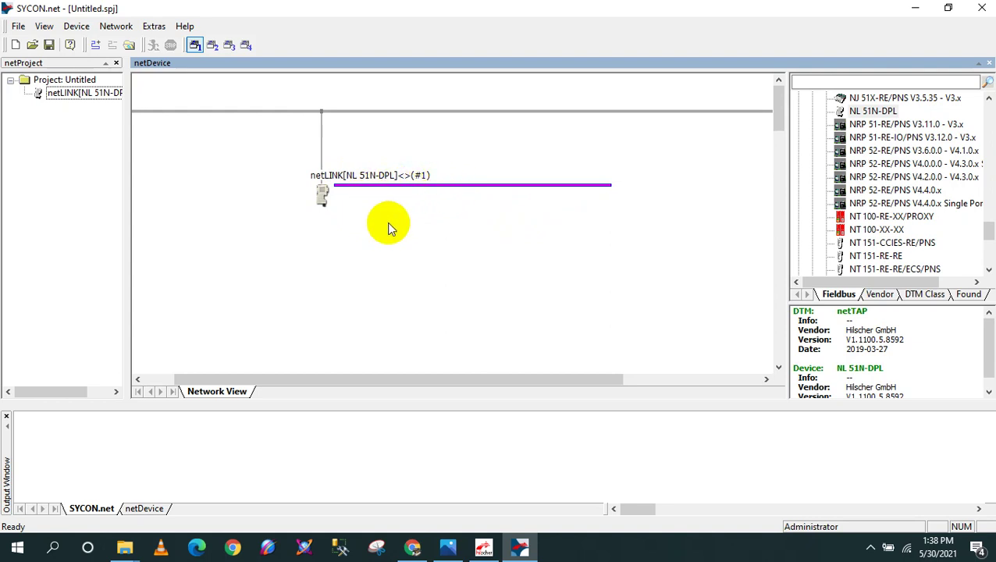
left_click(323, 198)
- In the netLINK device's netX Driver TCP Connection settings, enable the TCP connector
double_click(323, 199)
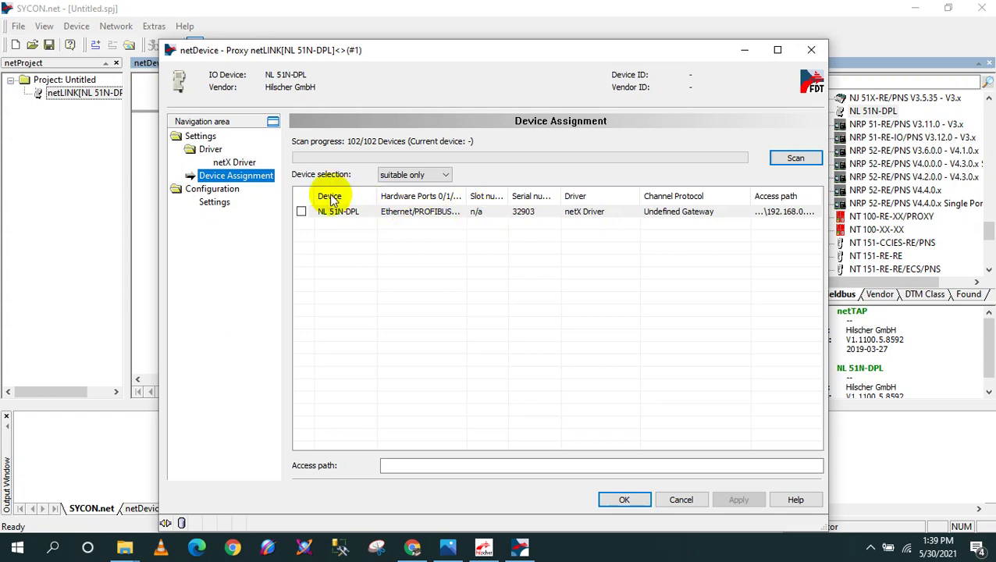
left_click(231, 163)
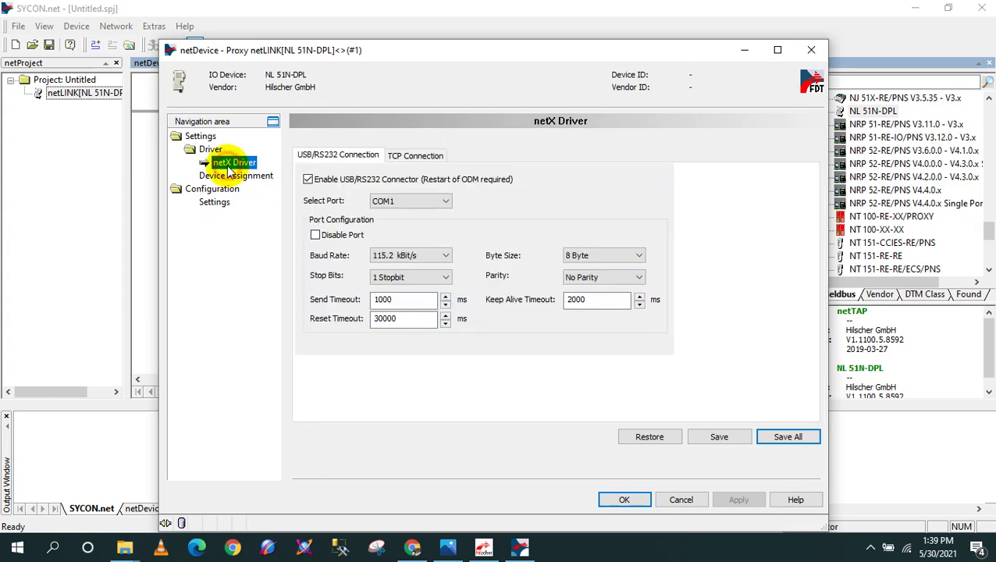
left_click(403, 156)
left_click(308, 179)
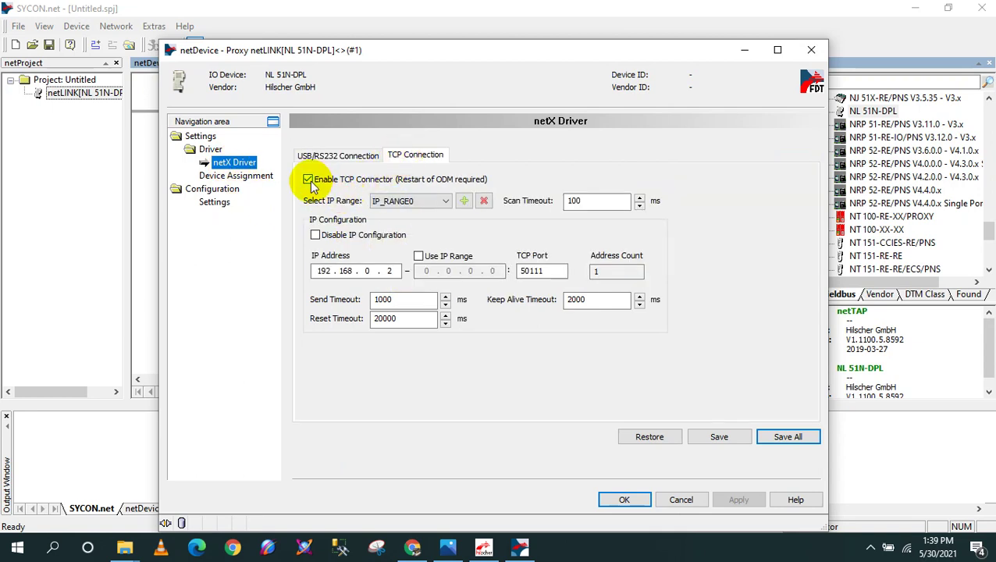
double_click(397, 271)
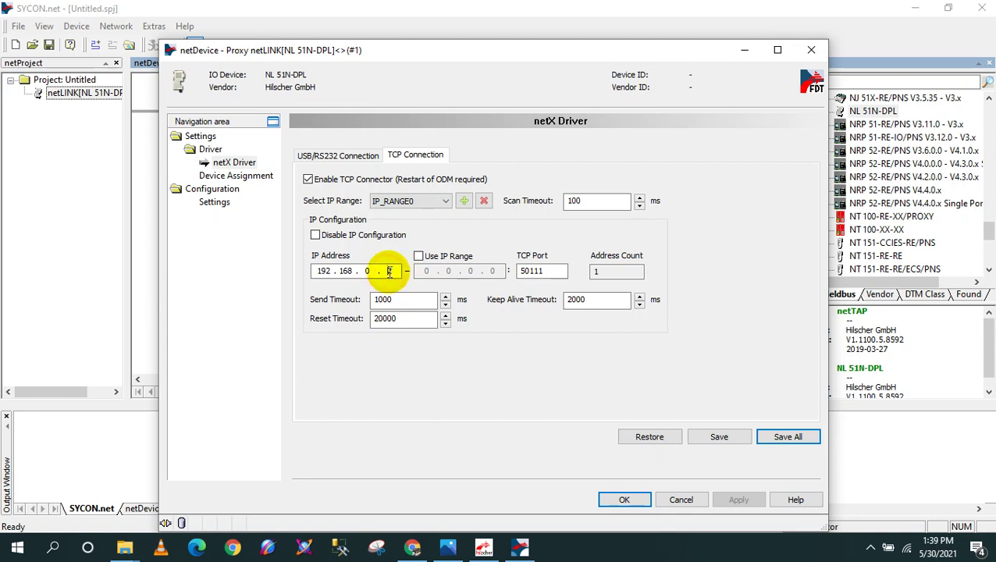
- Check the 192.168.0.2 address in Ethernet Device Configuration, confirm the driver settings, and reopen the device
left_click(485, 548)
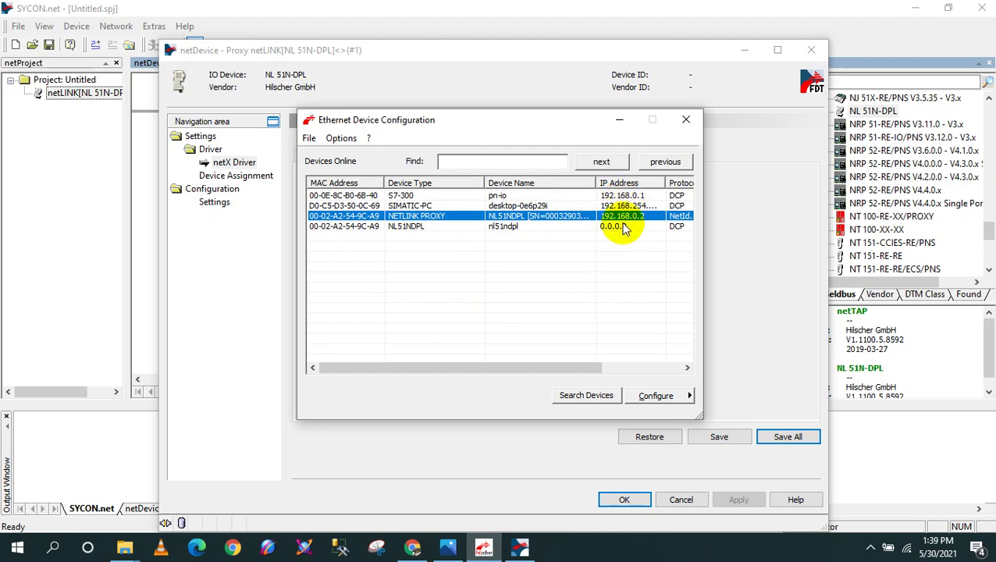
left_click(622, 123)
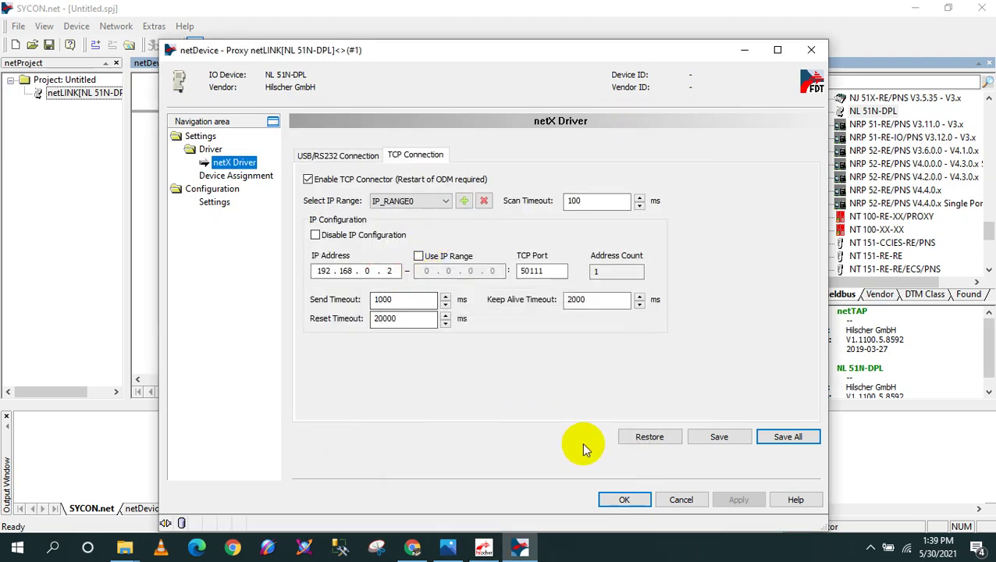
left_click(617, 506)
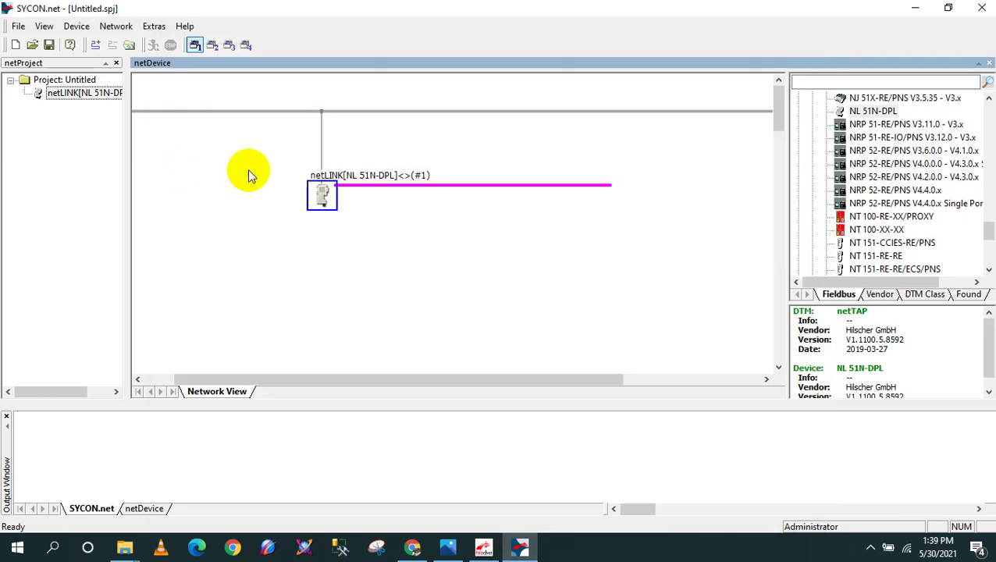
double_click(322, 195)
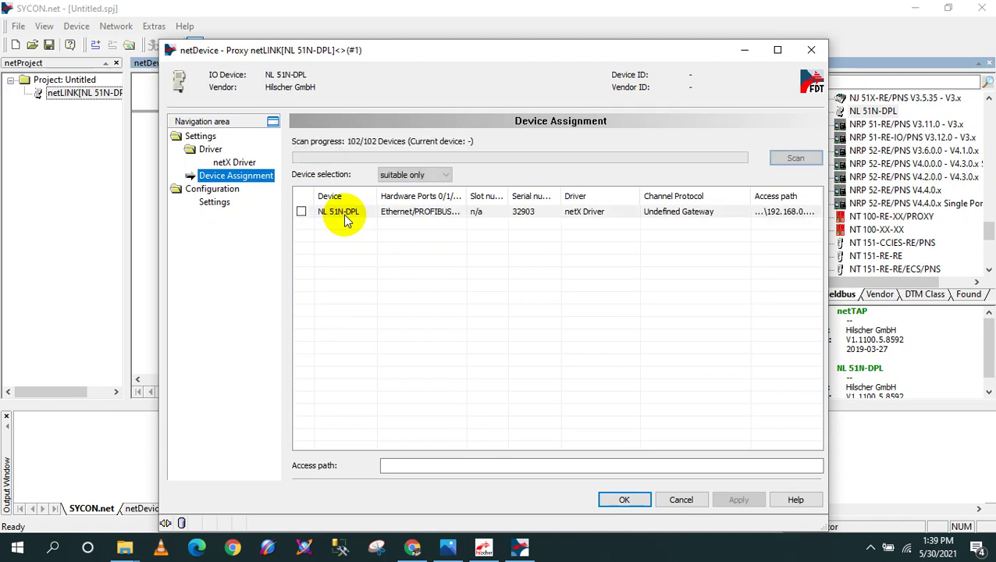
- Tick the NL 51N-DPL row in Device Assignment, apply it, and close with OK
left_click(301, 211)
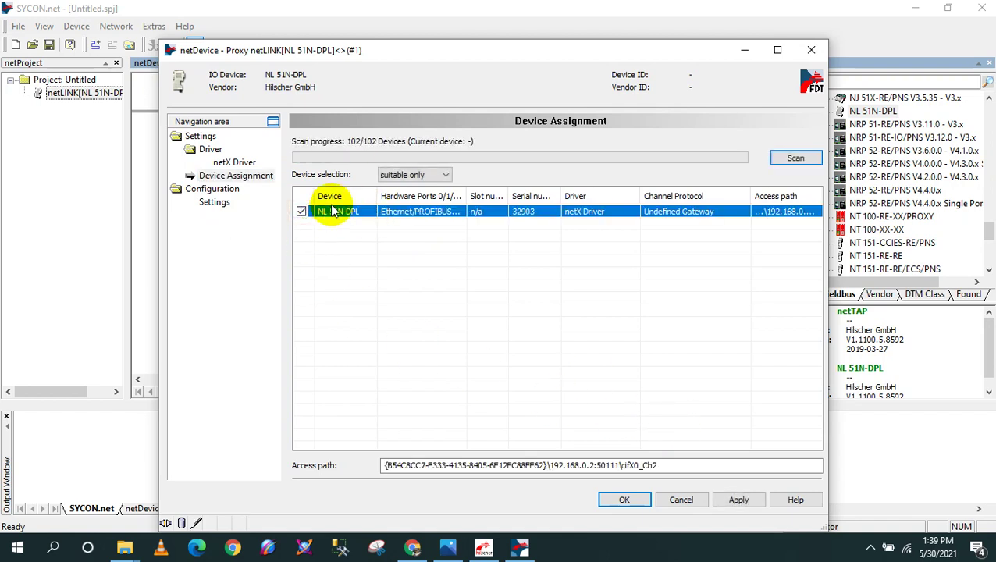
left_click(745, 500)
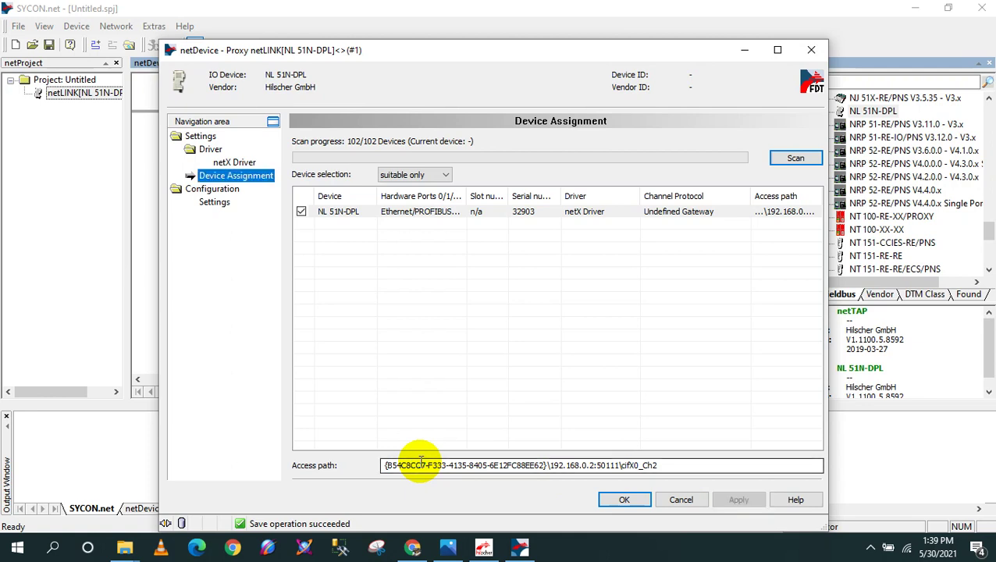
left_click(625, 500)
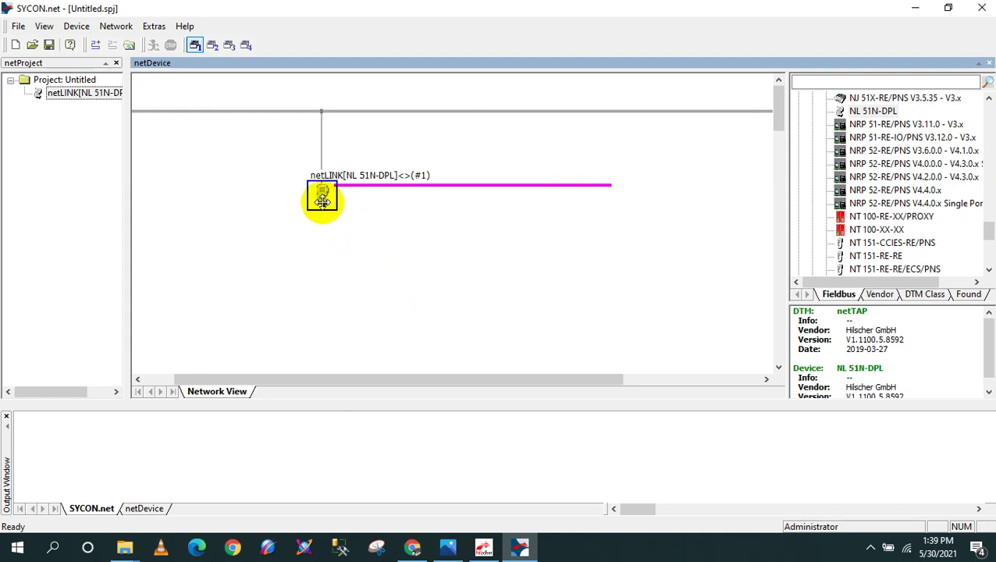
- Run Network Scan from the netLINK device and inspect the found 1794-APBDPV1 at station address 5
right_click(325, 202)
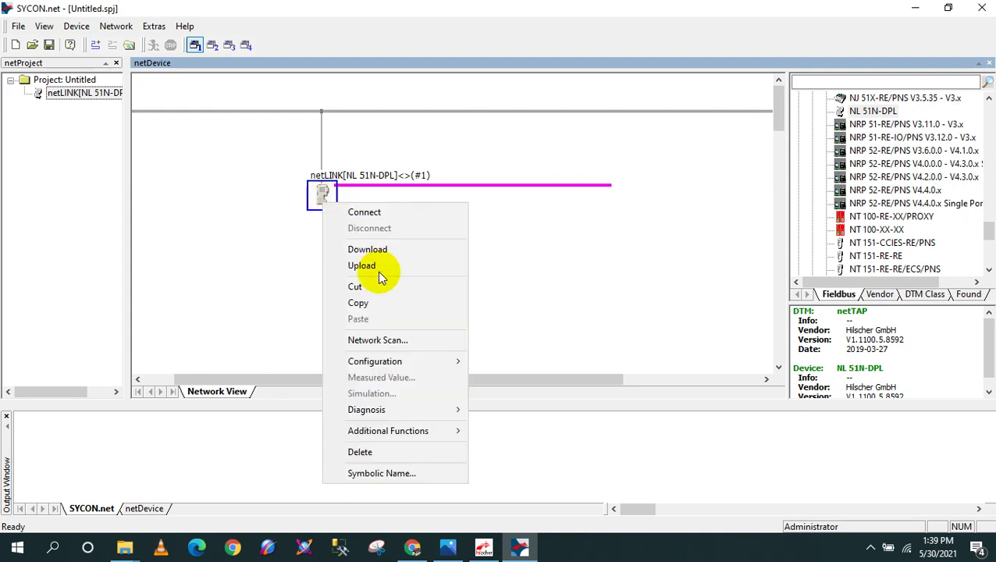
left_click(382, 341)
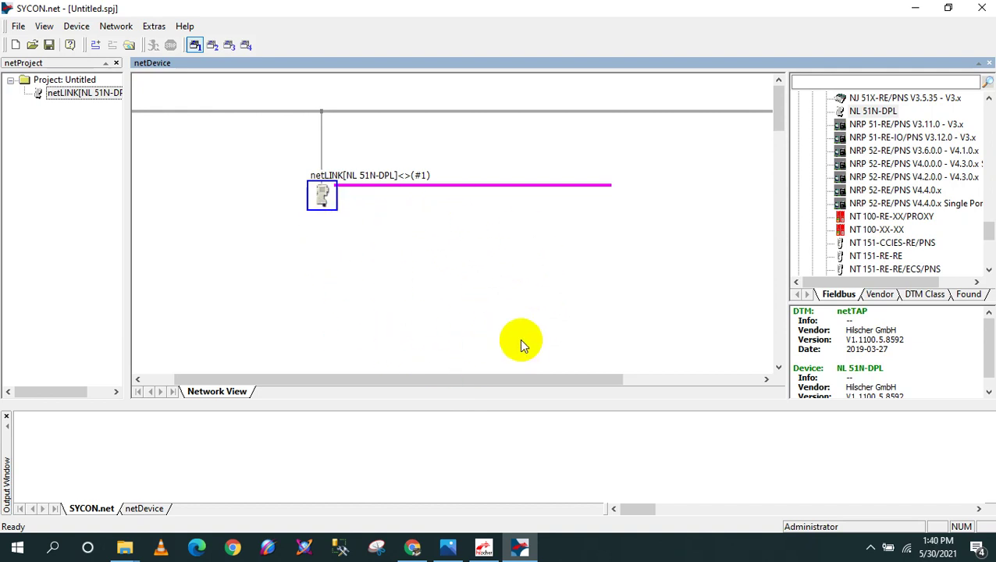
left_click(325, 199)
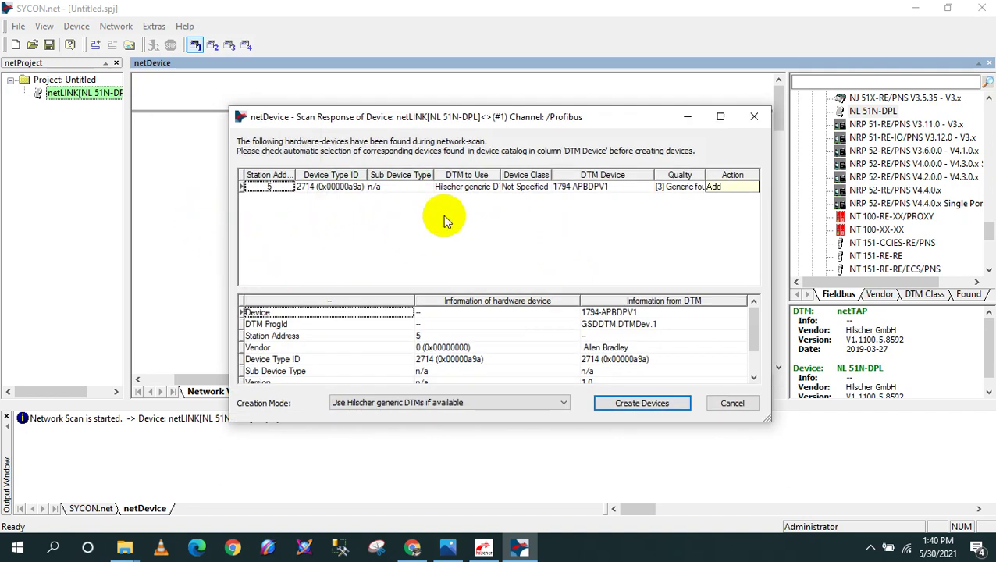
left_click(337, 189)
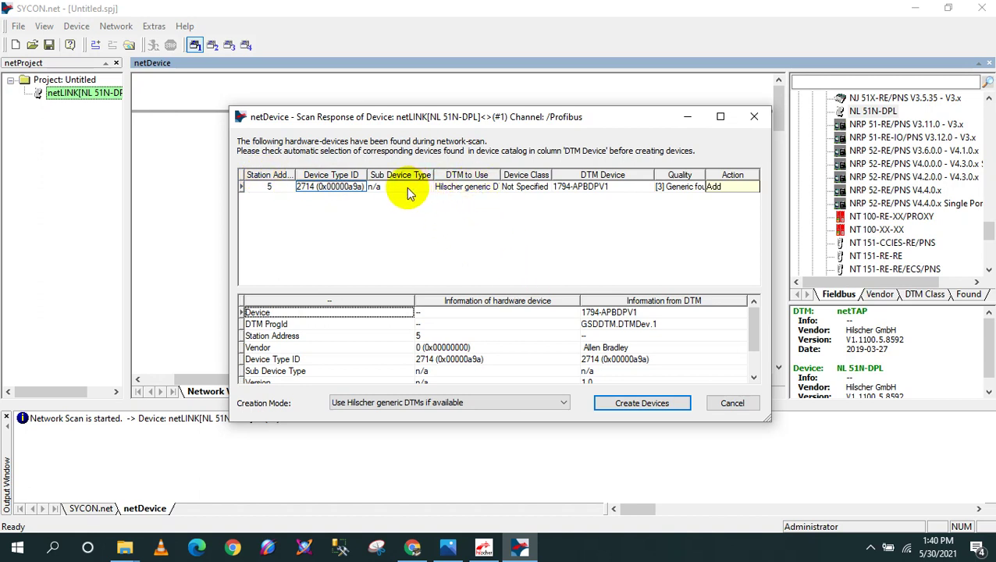
- Cancel the scan results, then choose Network > Import Device Descriptions..
left_click(731, 403)
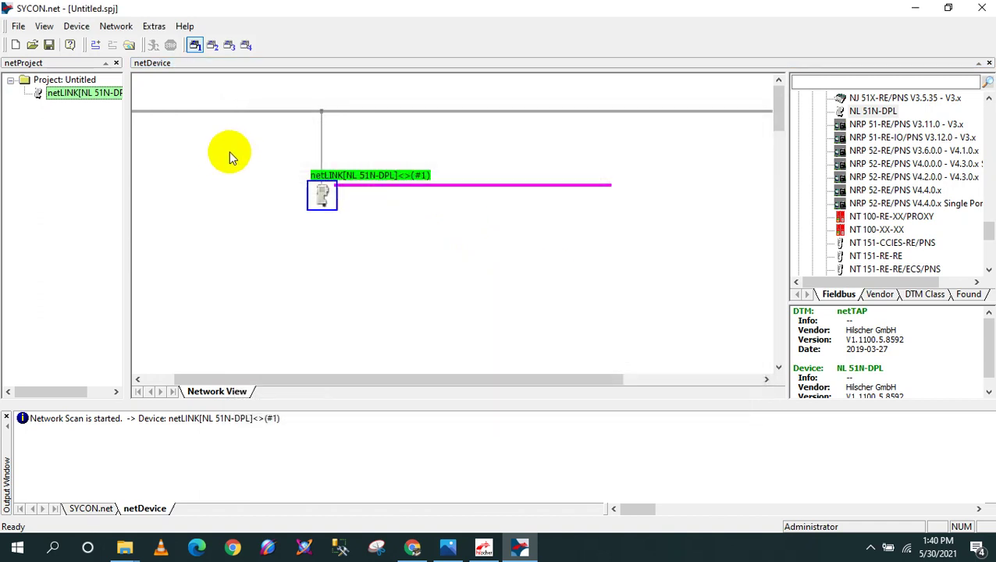
left_click(77, 29)
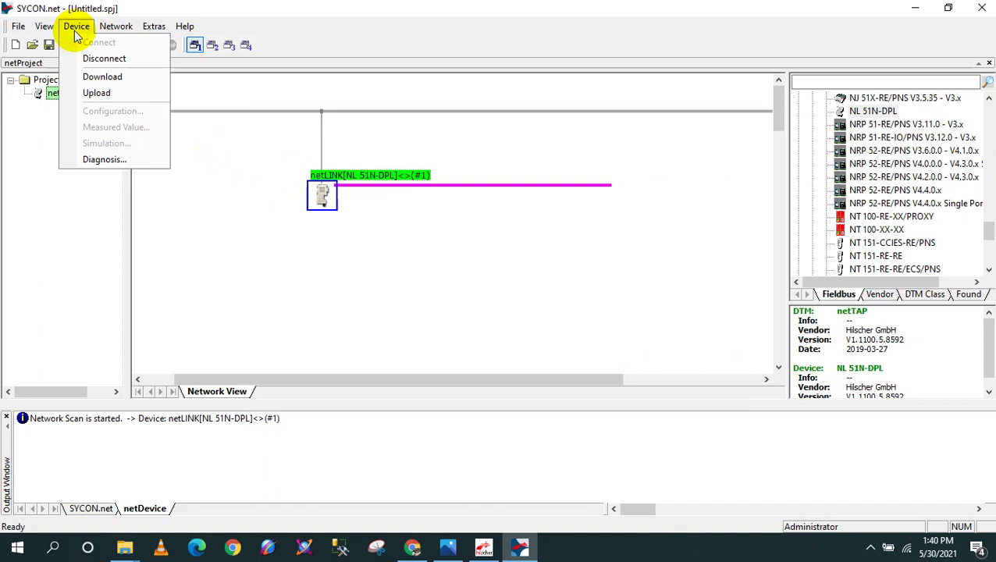
left_click(117, 28)
left_click(301, 8)
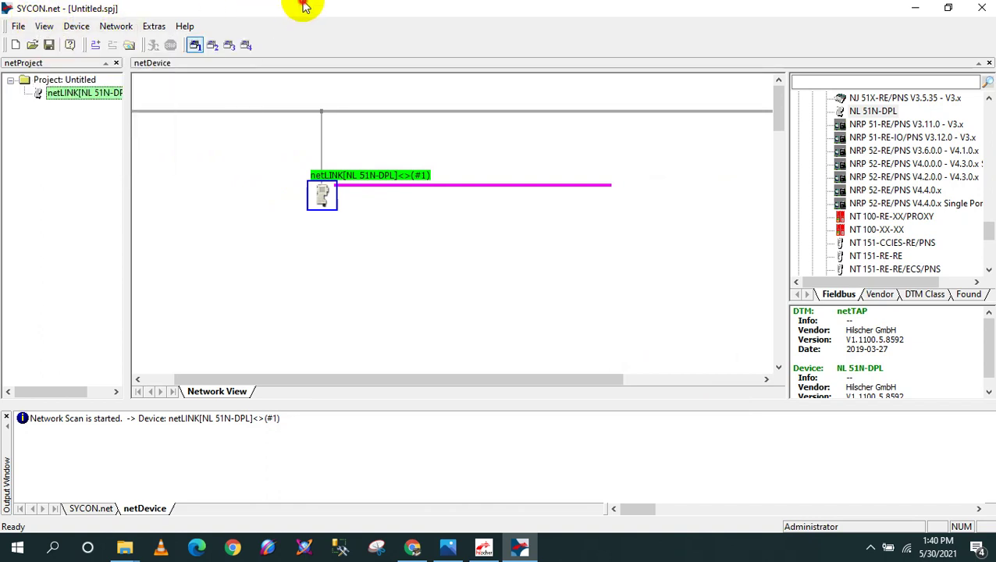
left_click(107, 30)
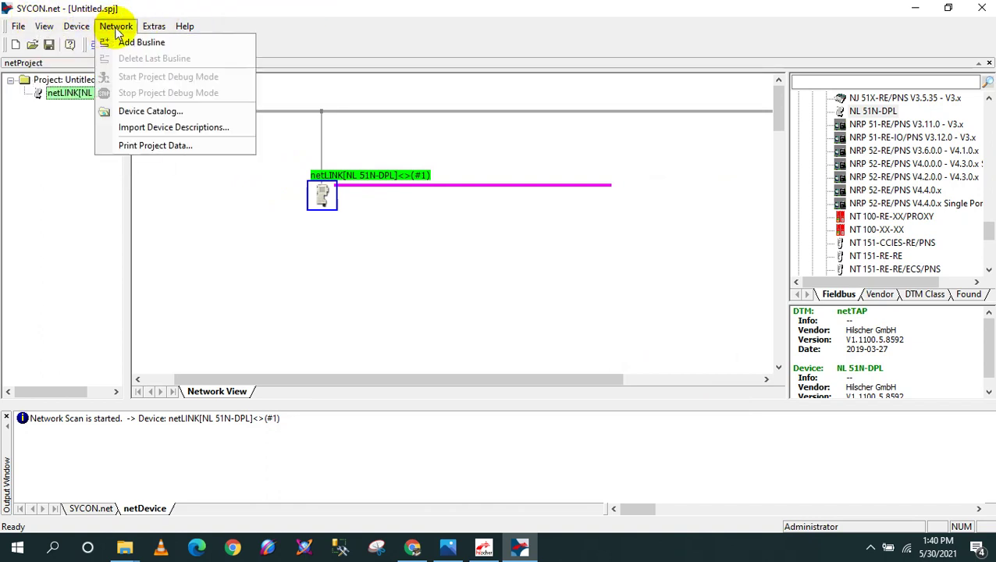
left_click(163, 131)
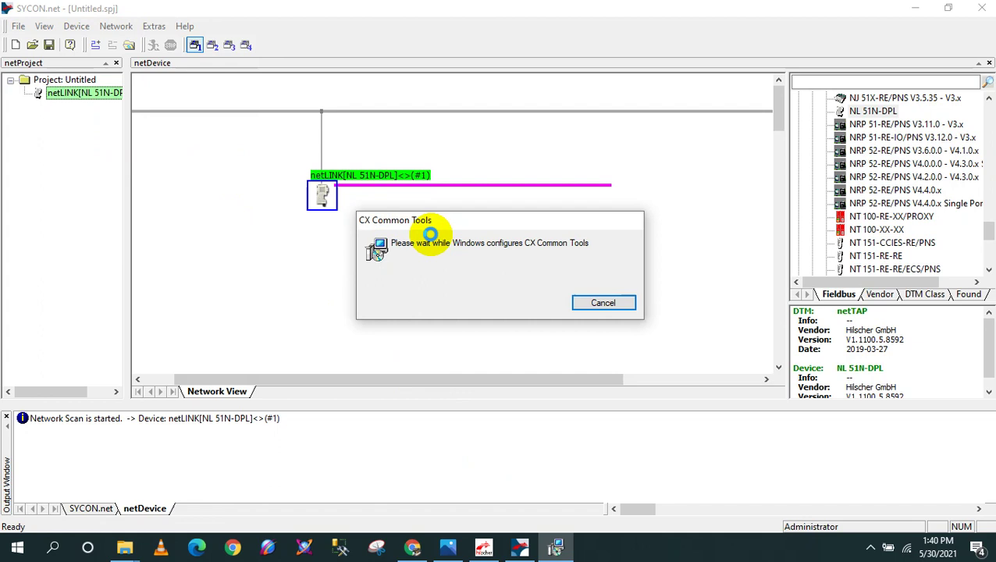
- Locate 17940A9A.gsd in the System Configurator's GSD File folder, then minimize File Explorer
left_click(131, 550)
left_click(78, 483)
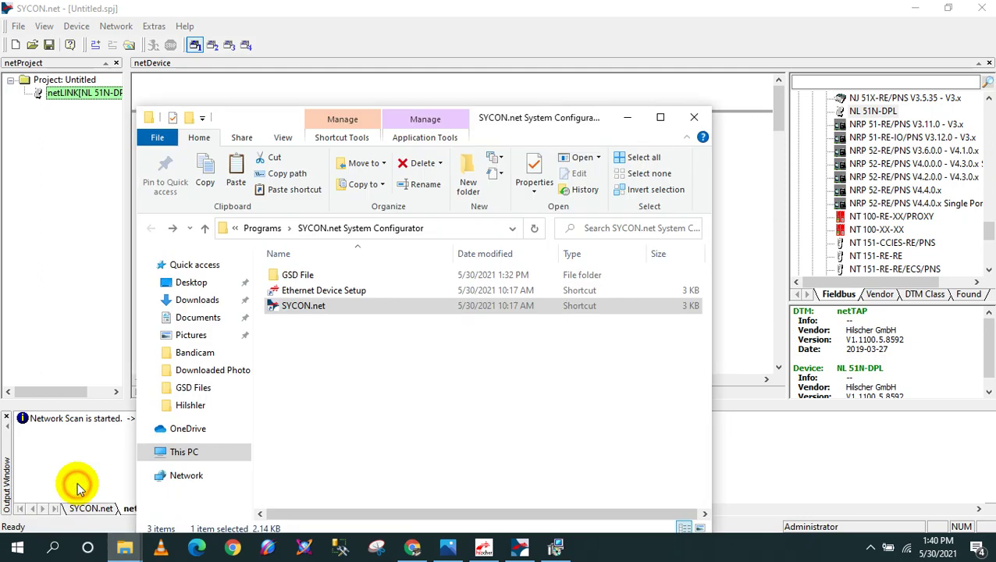
double_click(309, 277)
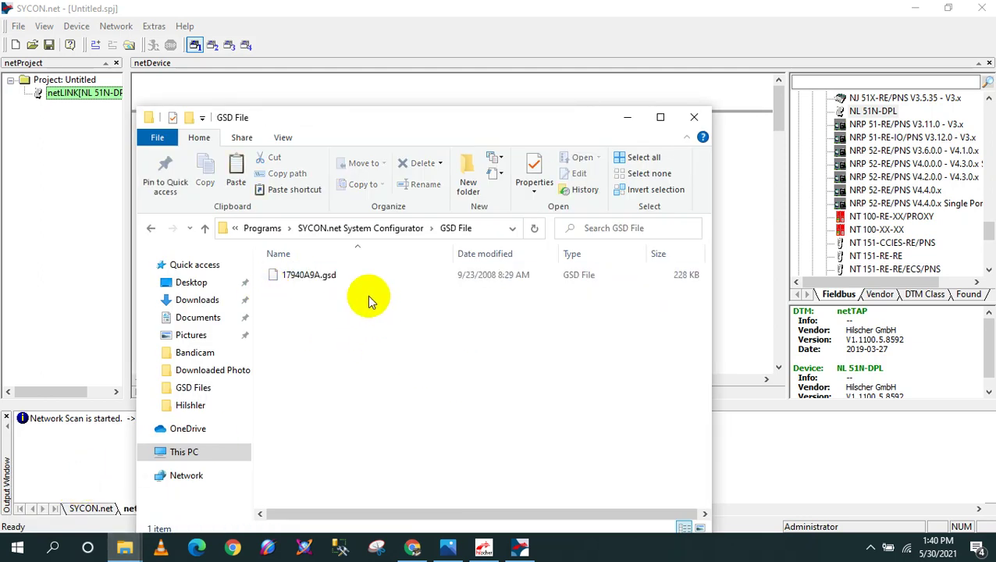
left_click(307, 279)
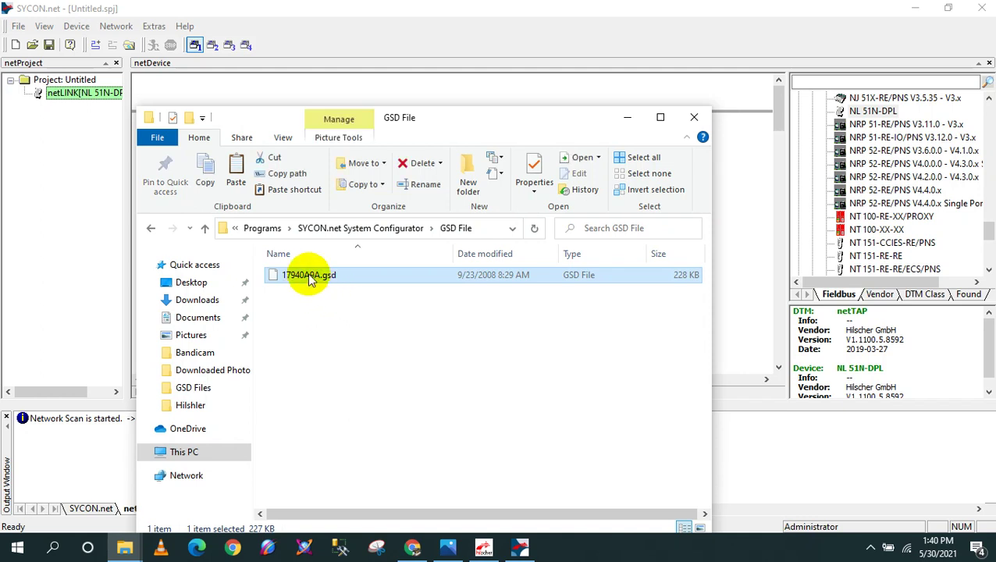
left_click(627, 117)
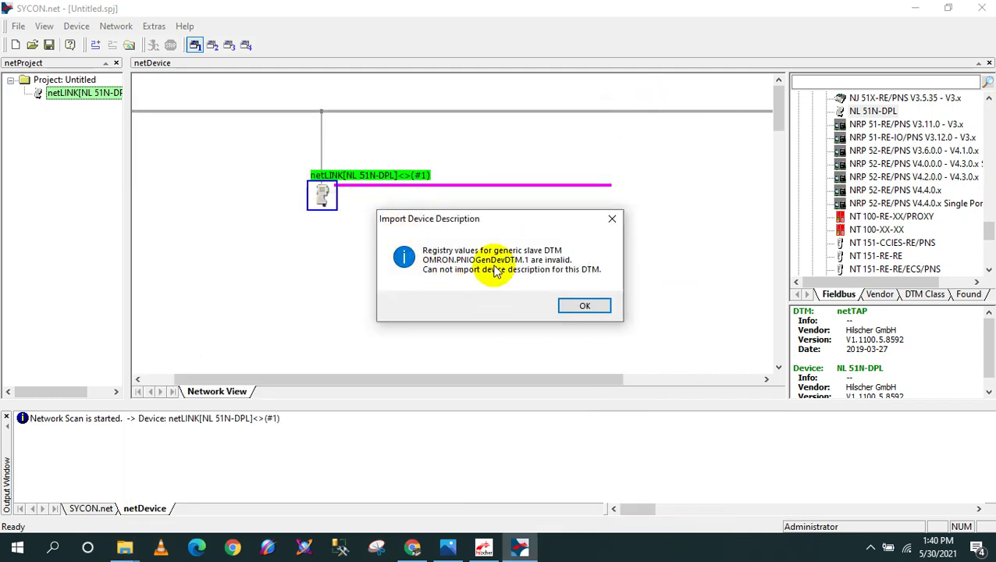
- Dismiss the OMRON.PNIOGenDevDTM import error and browse the import dialog to Documents' GSD Files folder
left_click(584, 306)
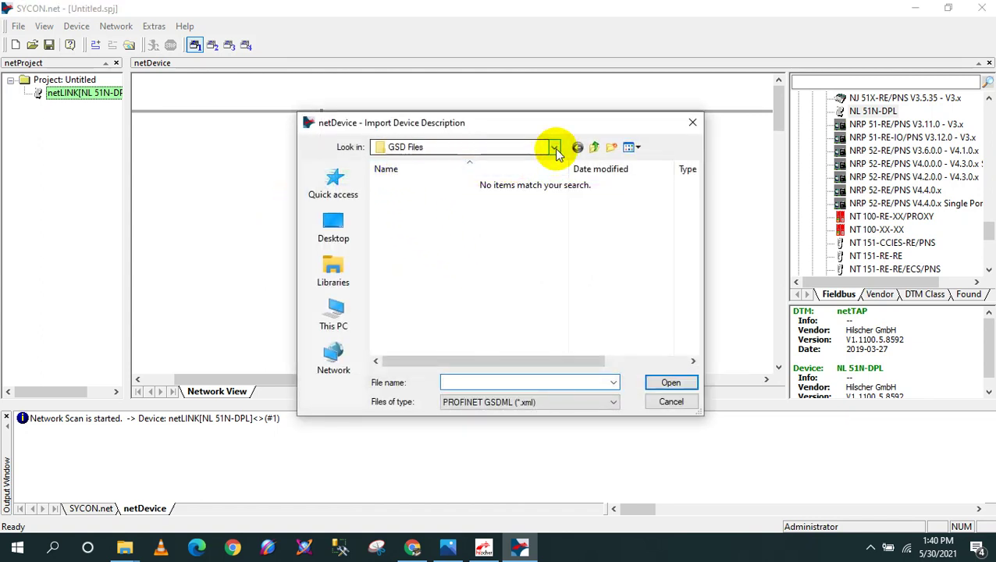
left_click(555, 148)
left_click(420, 279)
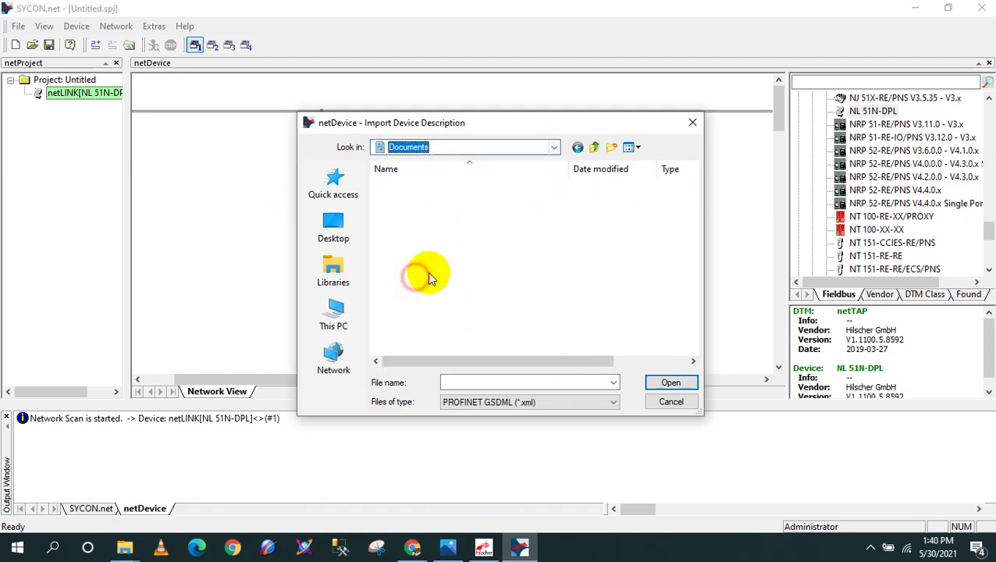
left_click(394, 323)
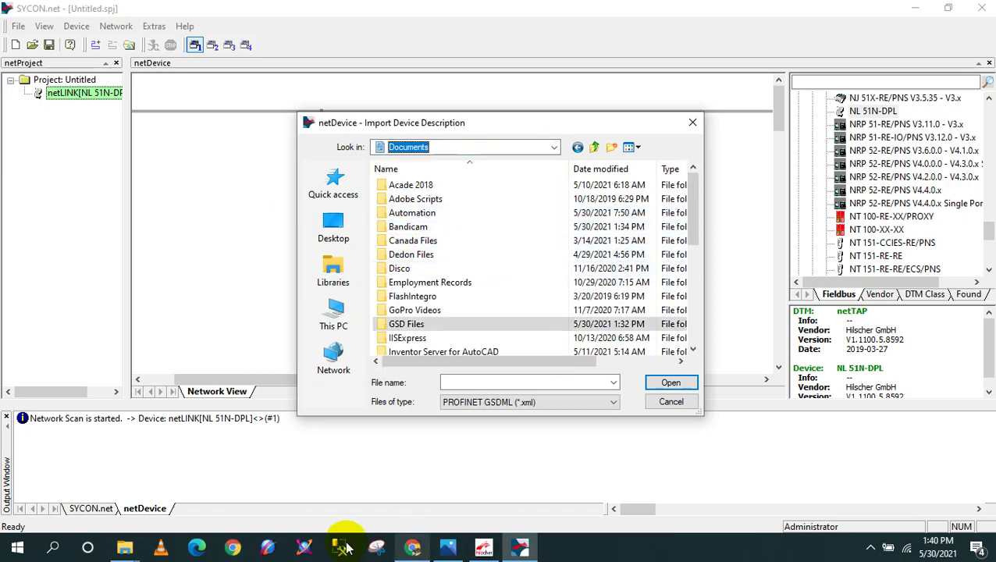
- Select the GSD File folder's address path in Explorer and return to the import dialog
left_click(125, 546)
left_click(94, 478)
left_click(488, 235)
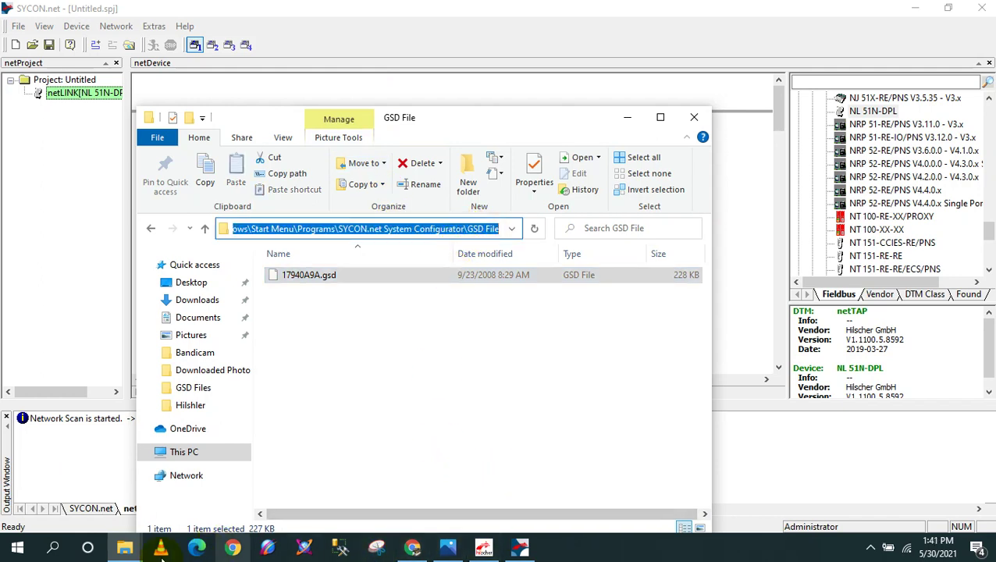
left_click(125, 547)
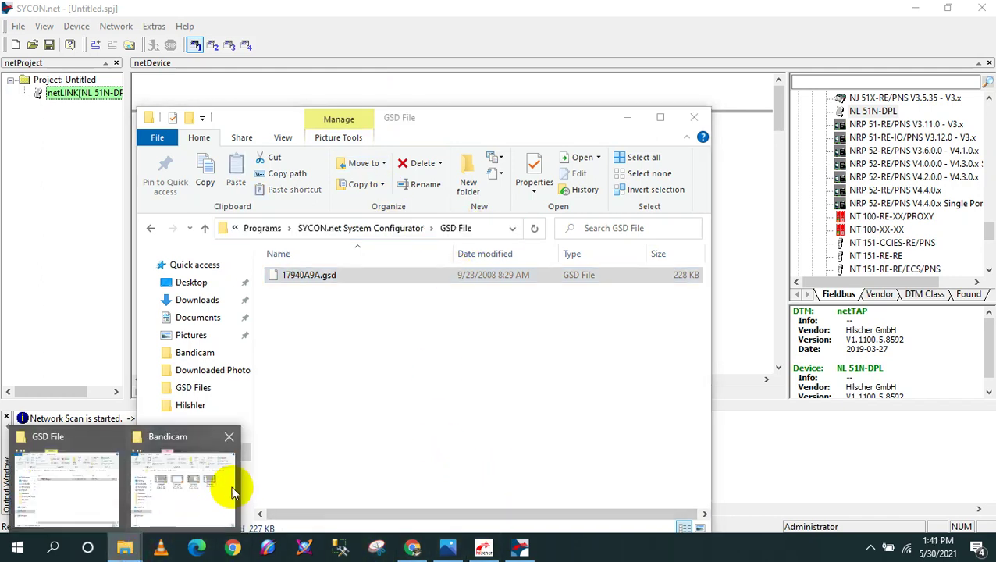
left_click(761, 361)
scroll(478, 149, "down", 4)
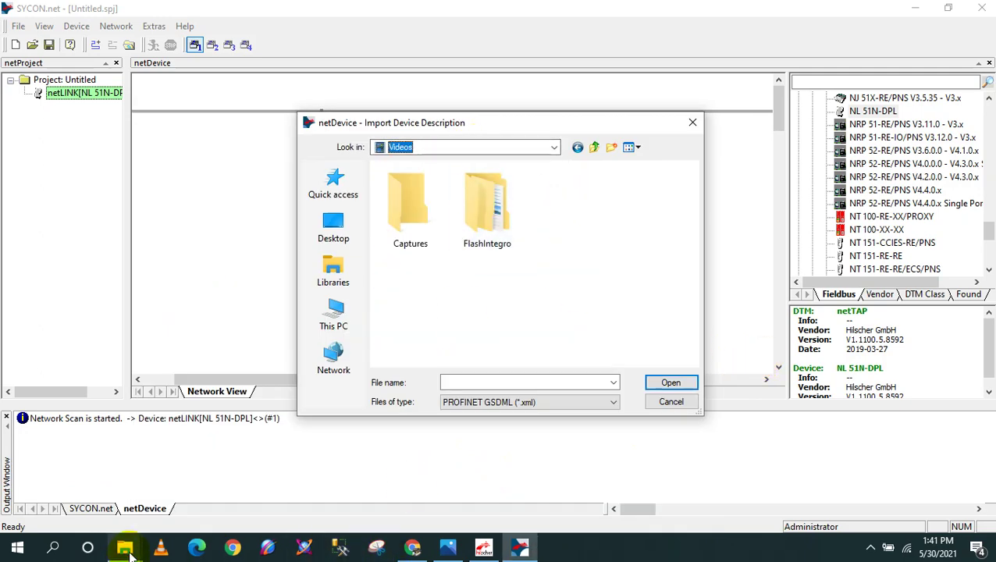
- Copy the GSD File folder path from Explorer's address bar and go back to the import dialog
mouse_move(125, 547)
left_click(107, 501)
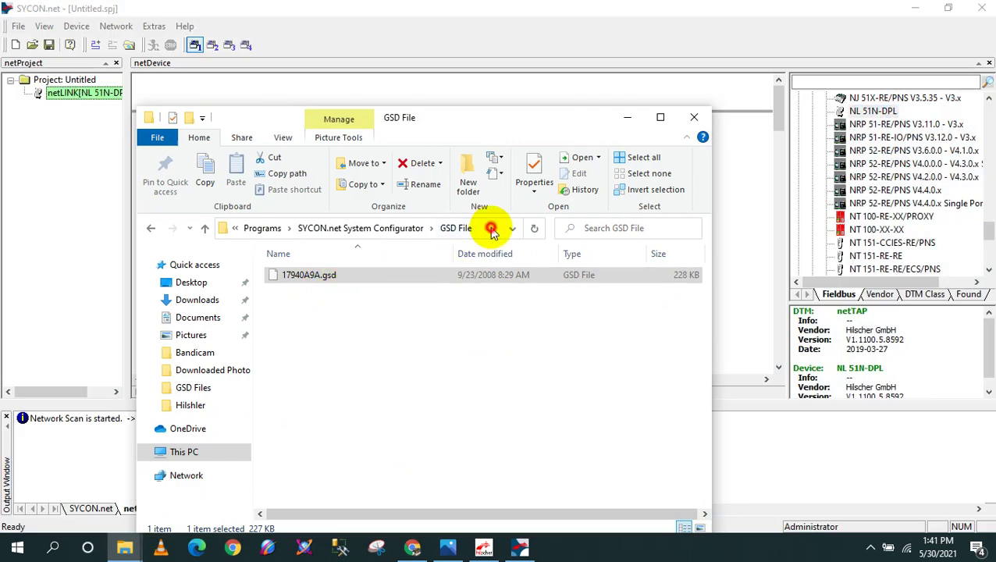
left_click(494, 228)
right_click(417, 227)
left_click(449, 272)
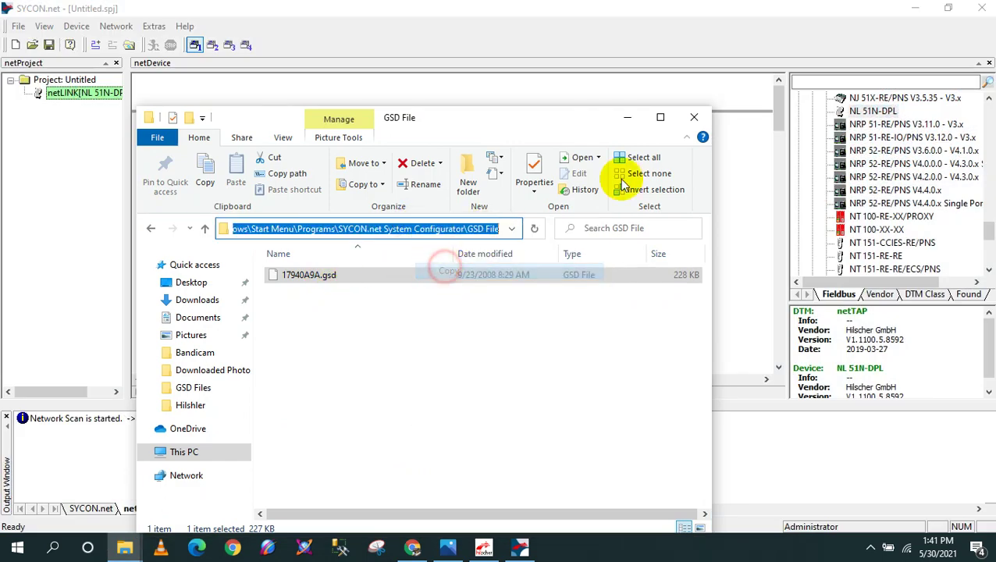
left_click(629, 117)
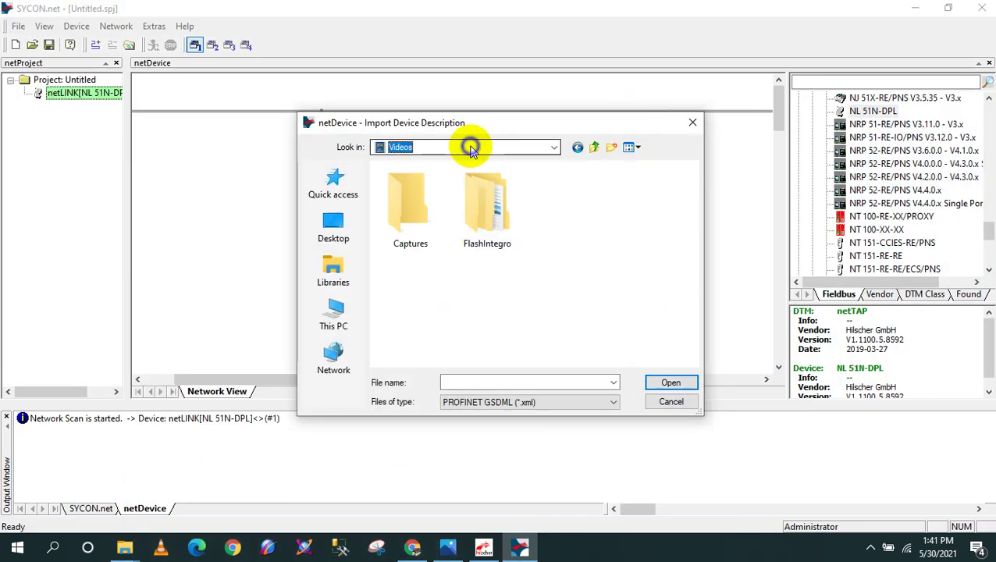
scroll(428, 148, "up", 1)
scroll(449, 153, "down", 1)
scroll(453, 155, "up", 1)
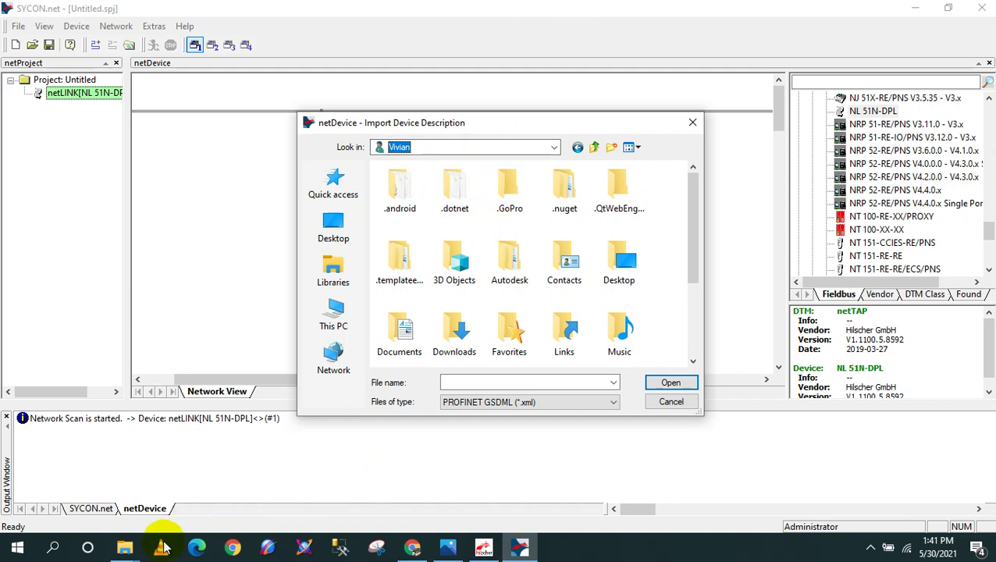
- Copy 17940A9A.gsd from the GSD File folder, paste it onto the Desktop, then hide Explorer
left_click(125, 549)
left_click(95, 499)
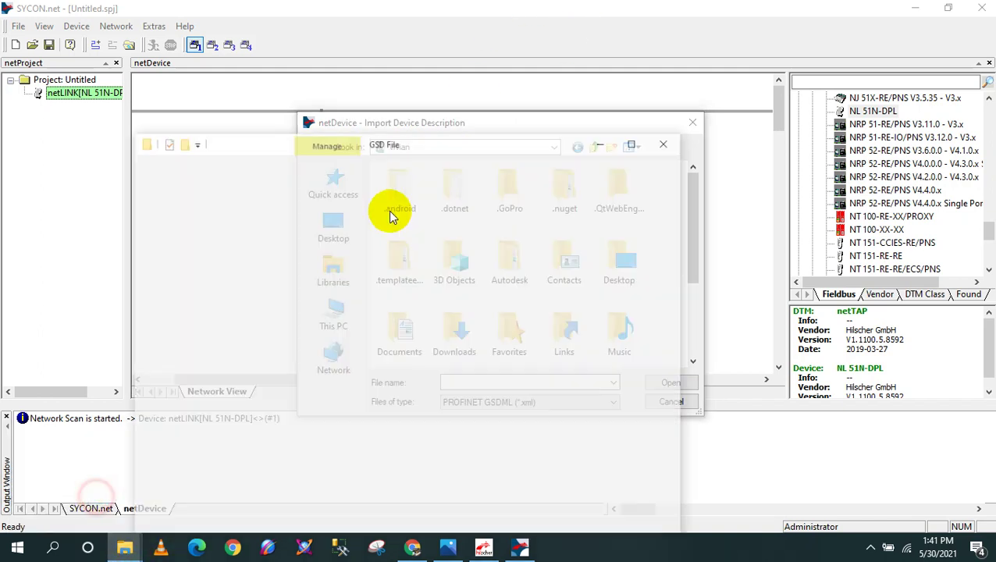
left_click(296, 275)
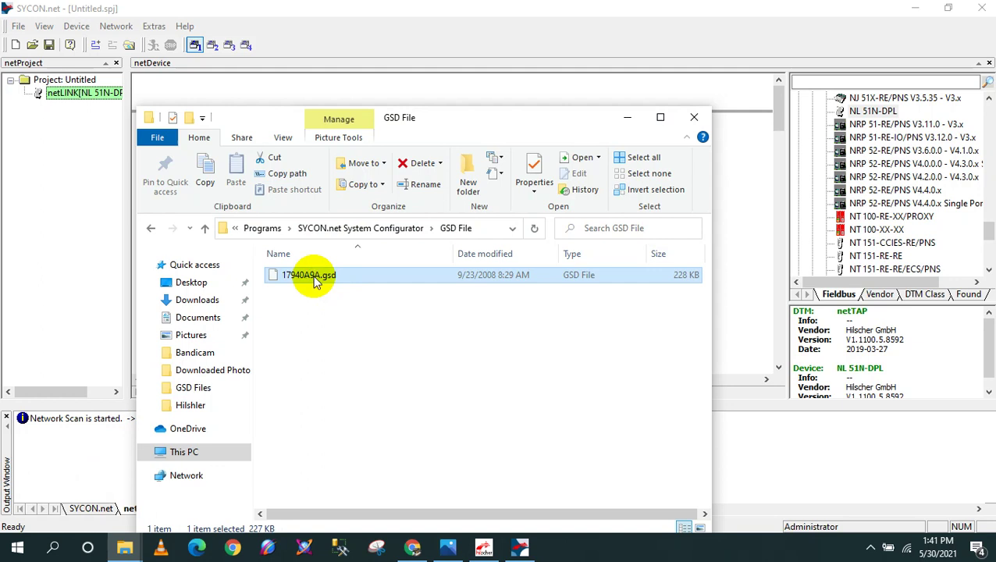
right_click(314, 283)
left_click(344, 447)
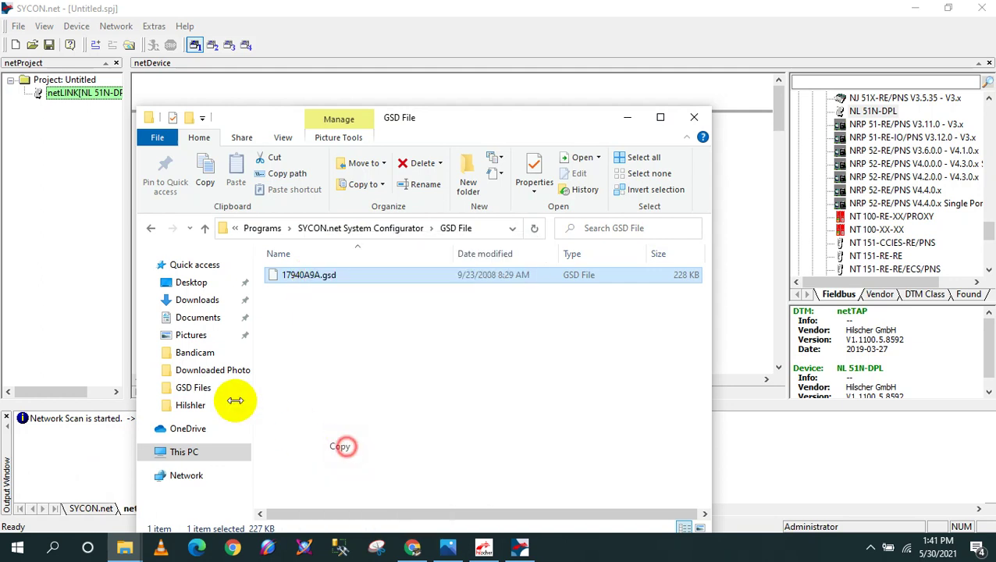
left_click(190, 283)
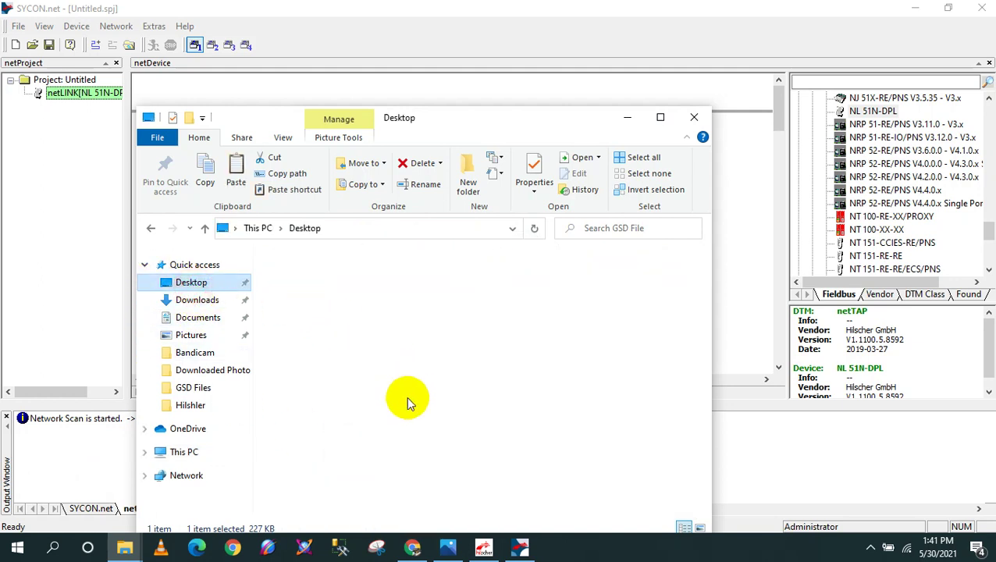
key("ctrl+v")
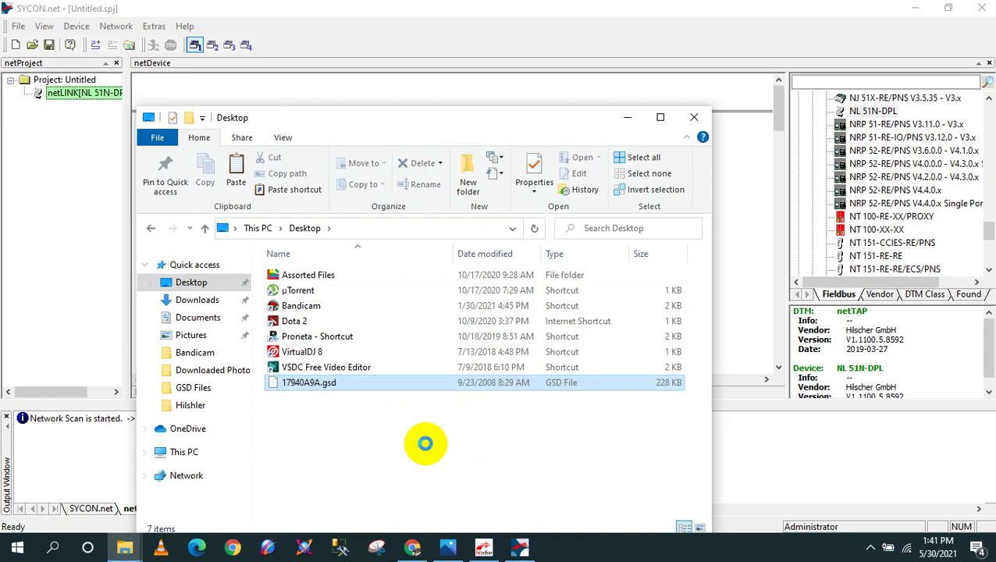
left_click(627, 118)
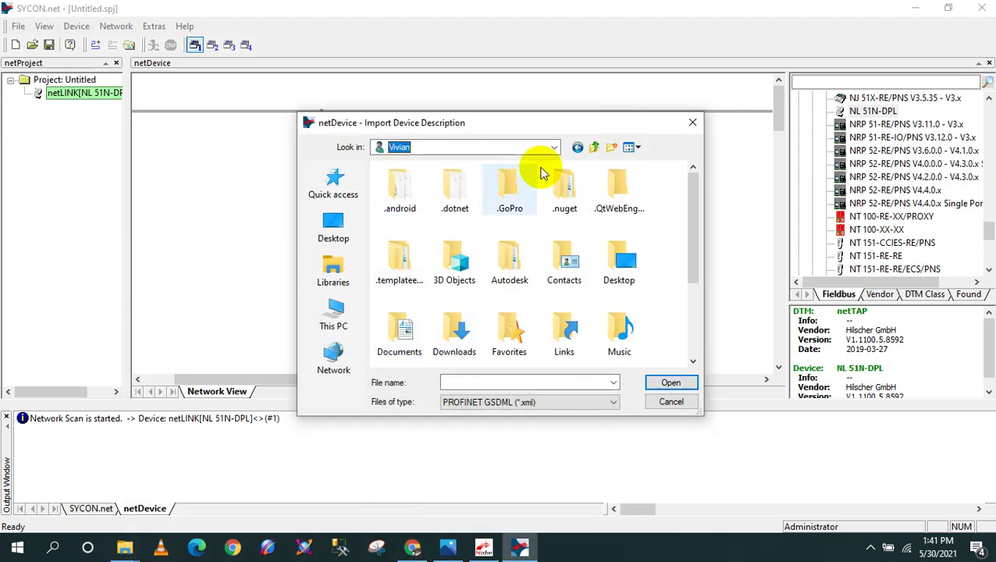
- Open 17940A9A.gsd from the Desktop using the PROFIBUS GSD file-type filter
double_click(635, 285)
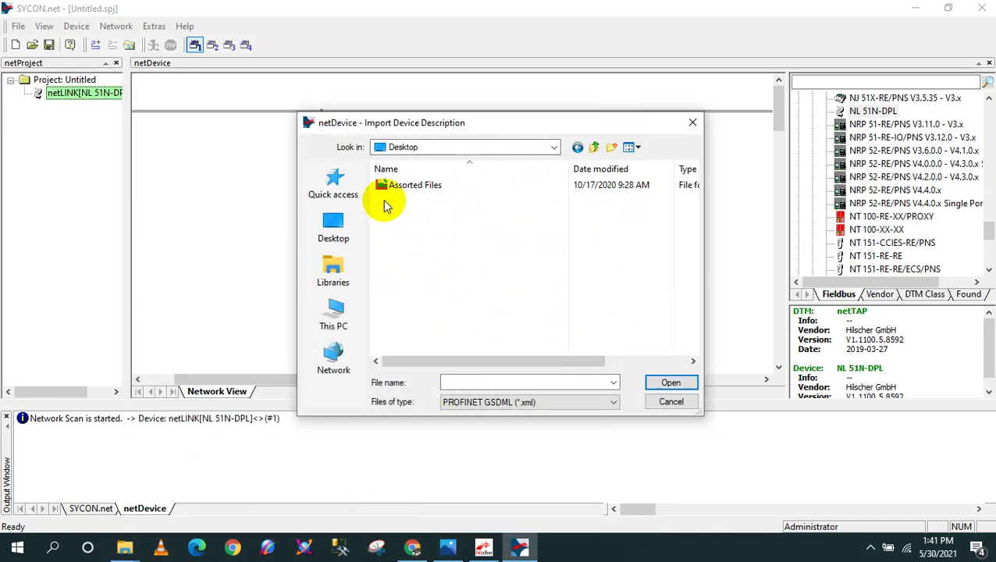
left_click(515, 409)
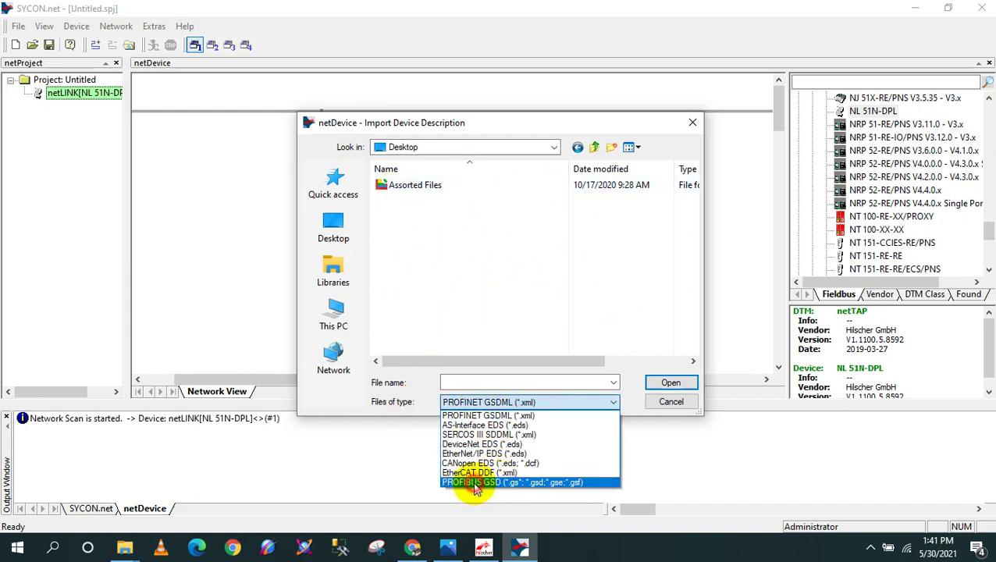
left_click(477, 482)
left_click(400, 202)
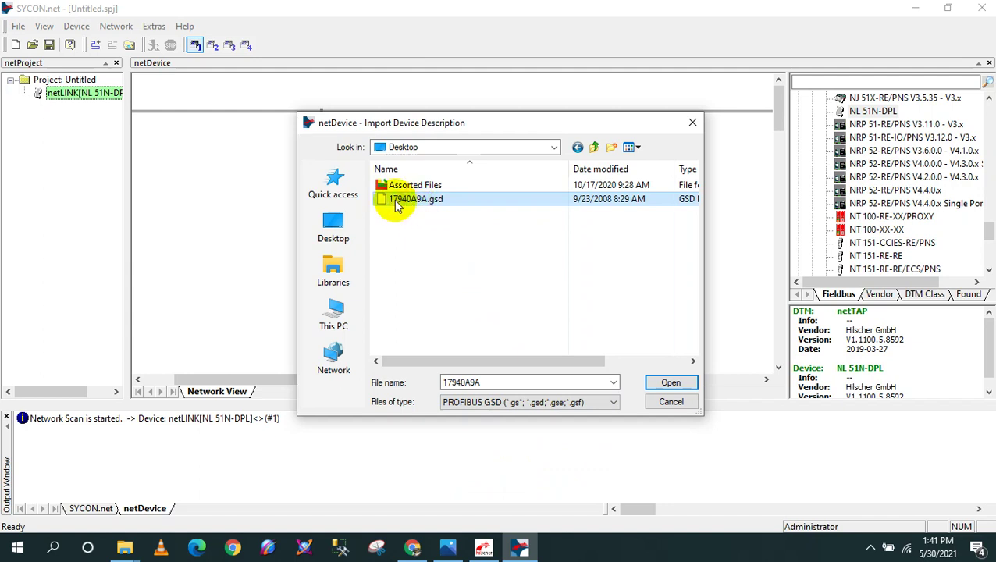
left_click(672, 383)
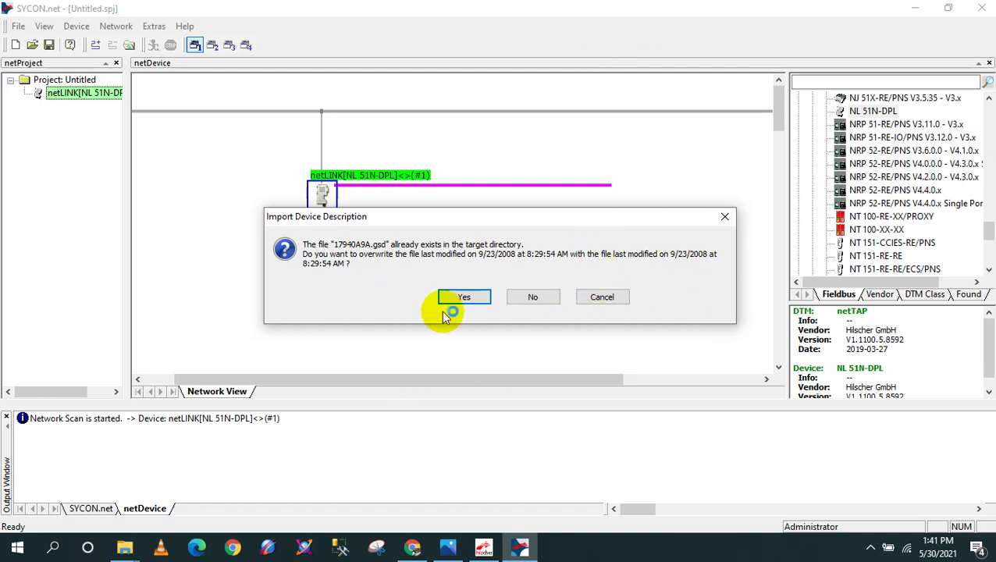
- Overwrite the existing GSD, accept the icon folder and graphic warning, reload the catalog, skip CX Common Tools
left_click(463, 299)
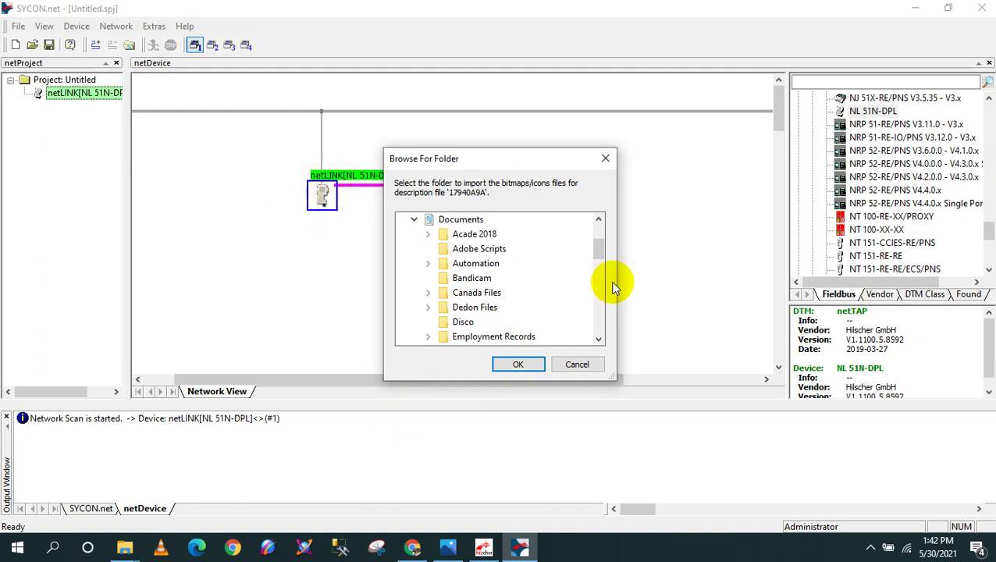
left_click(502, 368)
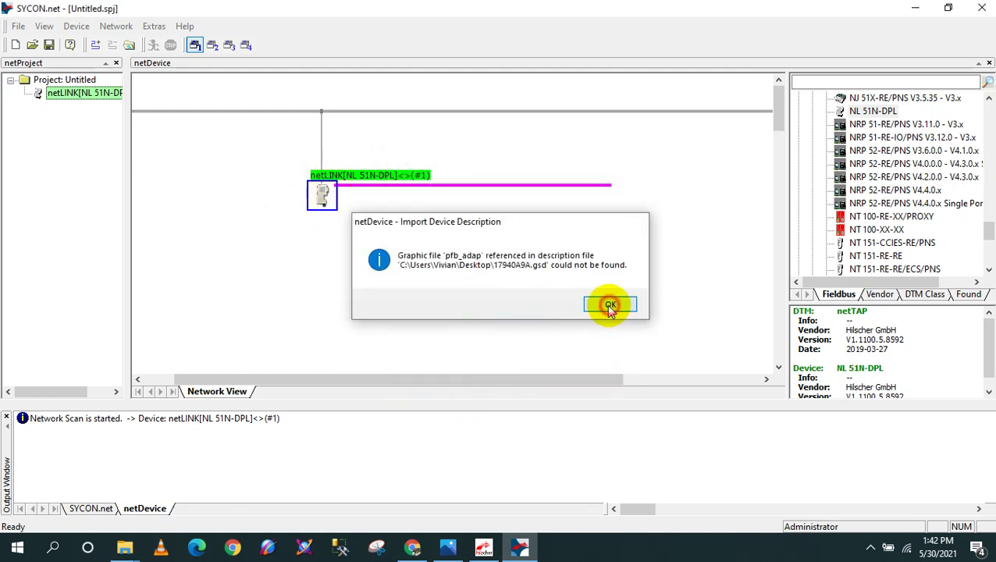
left_click(610, 306)
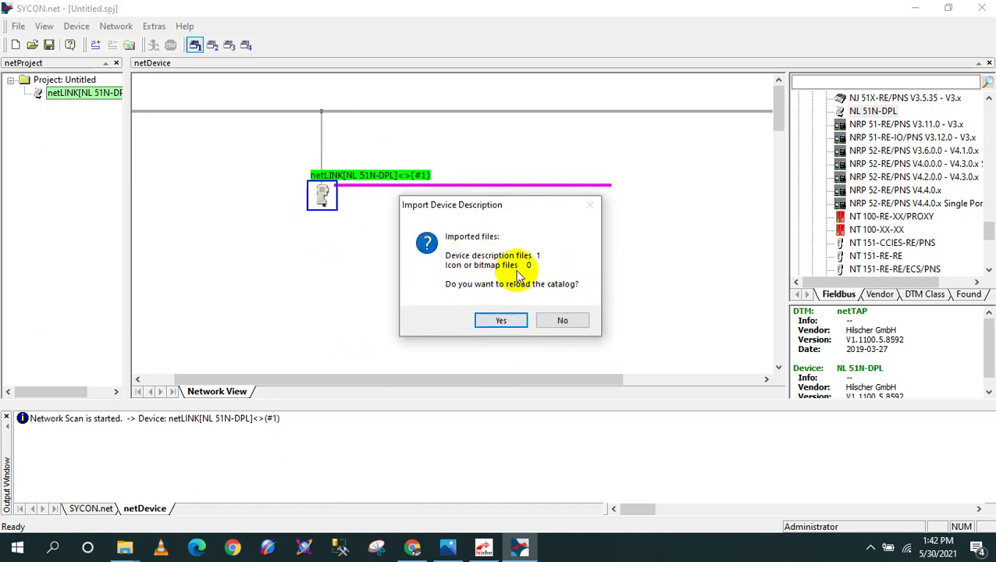
left_click(494, 321)
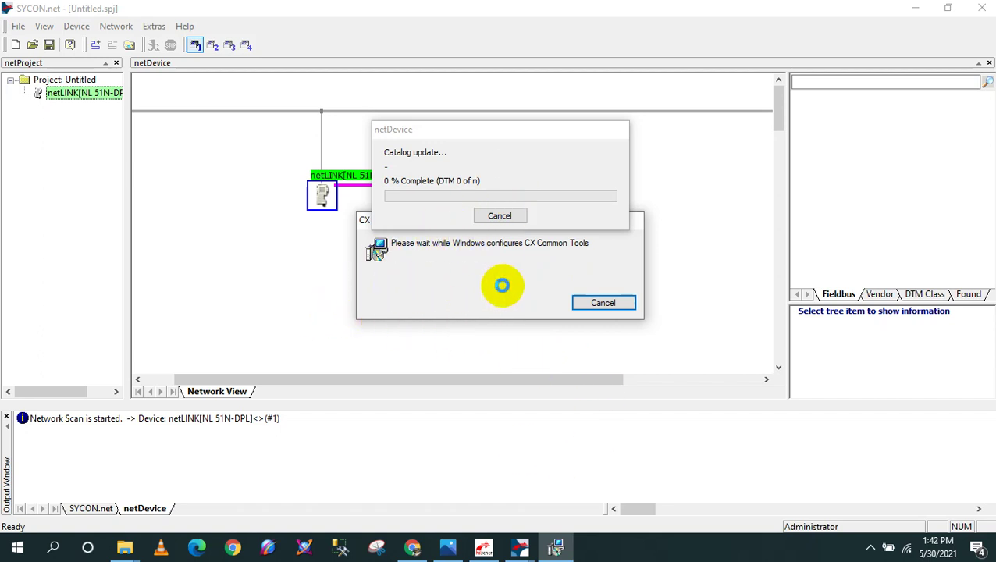
left_click(497, 219)
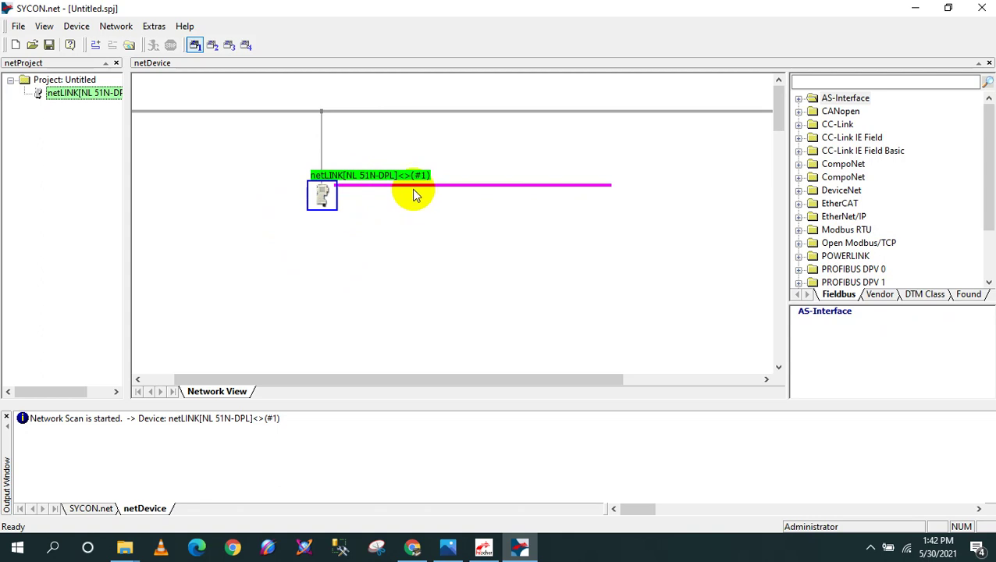
- Run Network Scan on the netLINK device to find the 1794-APBDPV1 at station 5
right_click(323, 195)
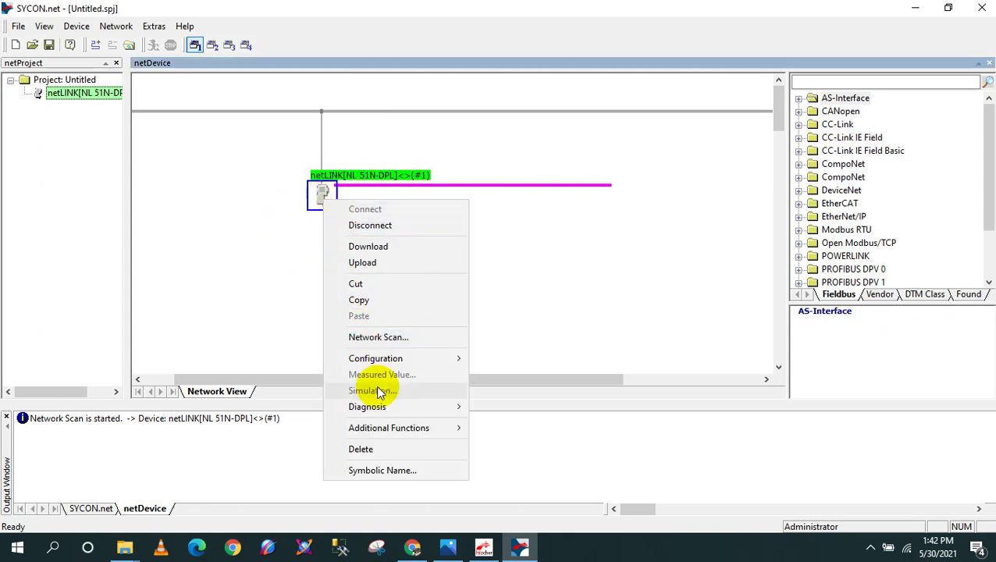
left_click(399, 341)
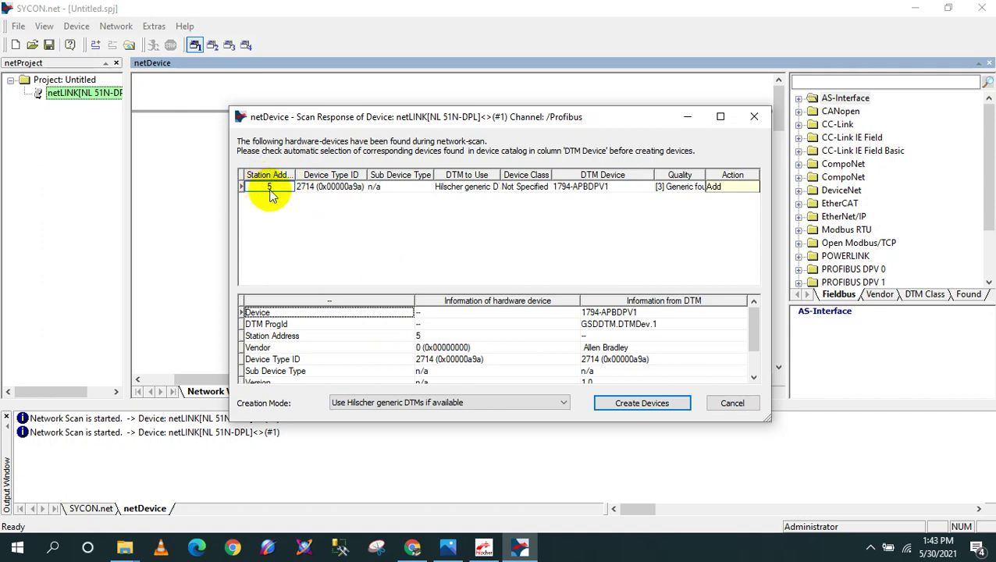
- Create the found 1794-APBDPV1 device in the project and open its upload dialog
left_click(629, 407)
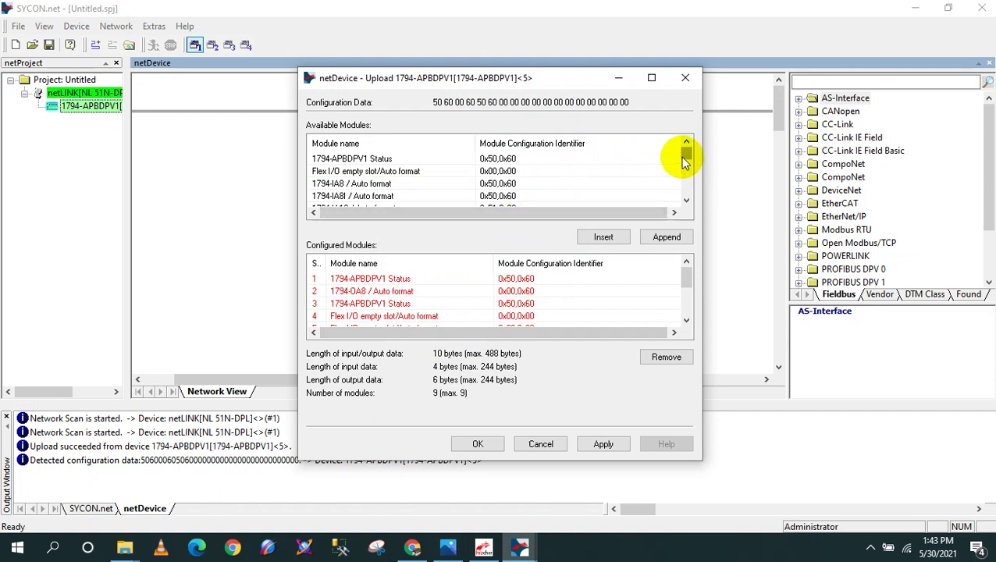
mouse_move(684, 157)
left_mouse_down()
mouse_move(677, 189)
mouse_move(685, 160)
left_mouse_up()
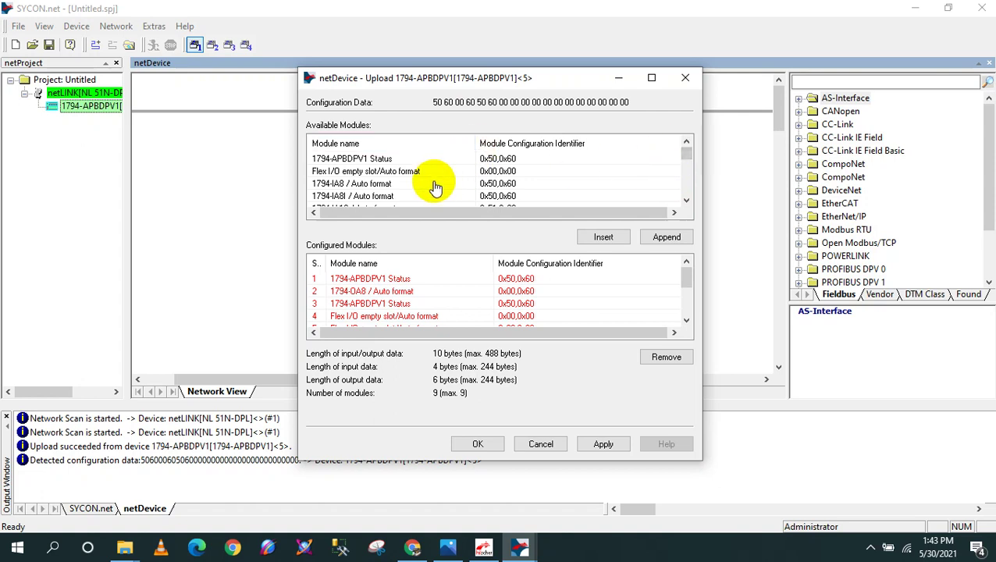
scroll(435, 186, "down", 3)
scroll(434, 185, "down", 3)
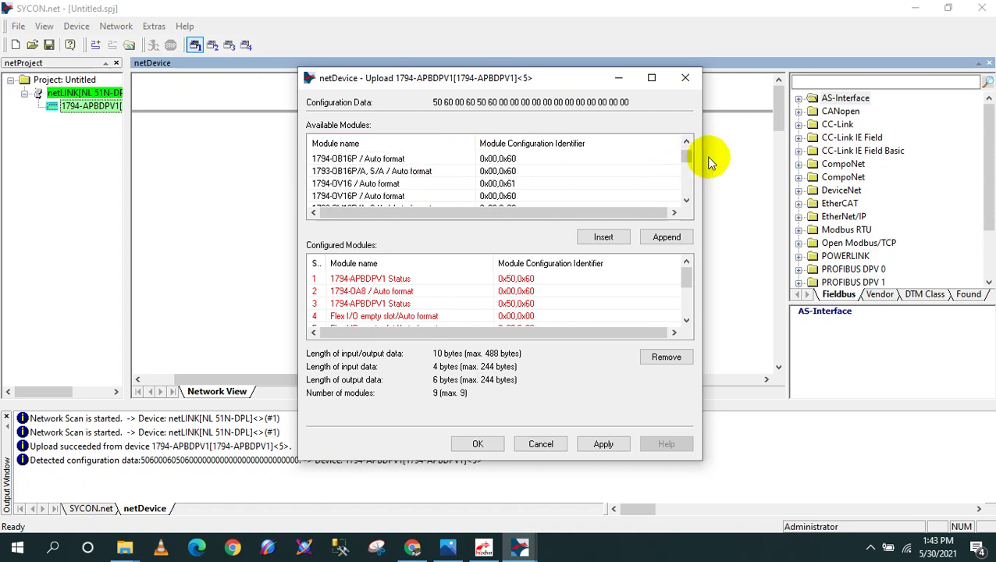
left_click_drag(685, 156, 634, 207)
- Review the uploaded modules, including the 1794-APBDPV1 Status and 1794-OA8 / Auto format entries
left_click(387, 290)
left_click(378, 279)
left_click(380, 303)
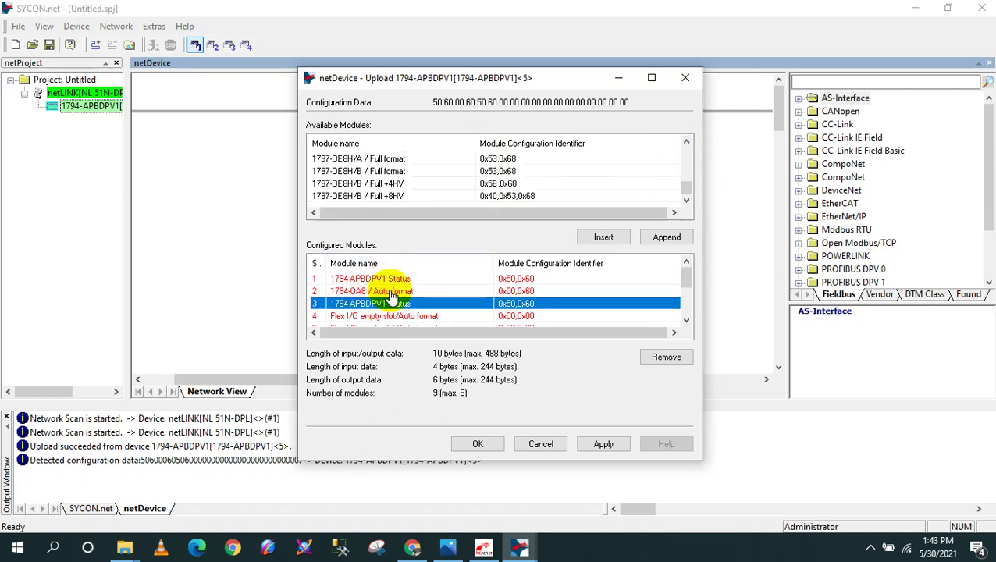
left_click(384, 292)
scroll(379, 302, "down", 2)
scroll(379, 301, "up", 2)
left_click(381, 305)
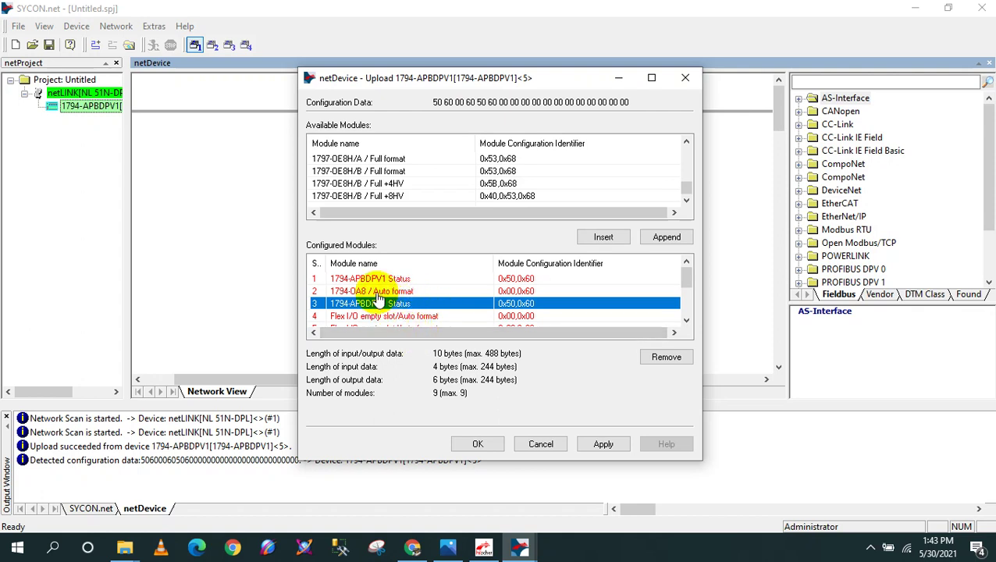
left_click(346, 292)
left_click(347, 306)
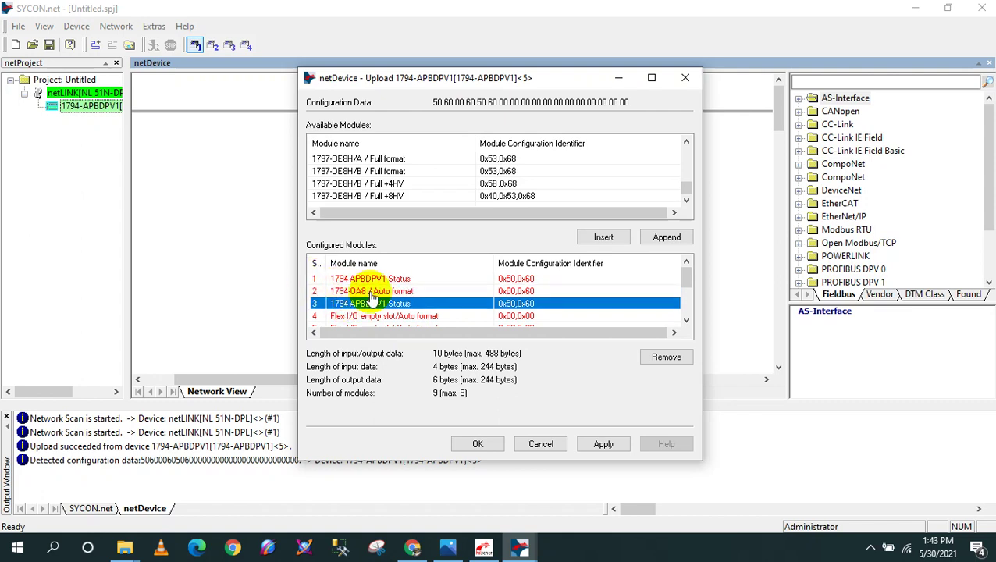
left_click(371, 293)
left_click(365, 310)
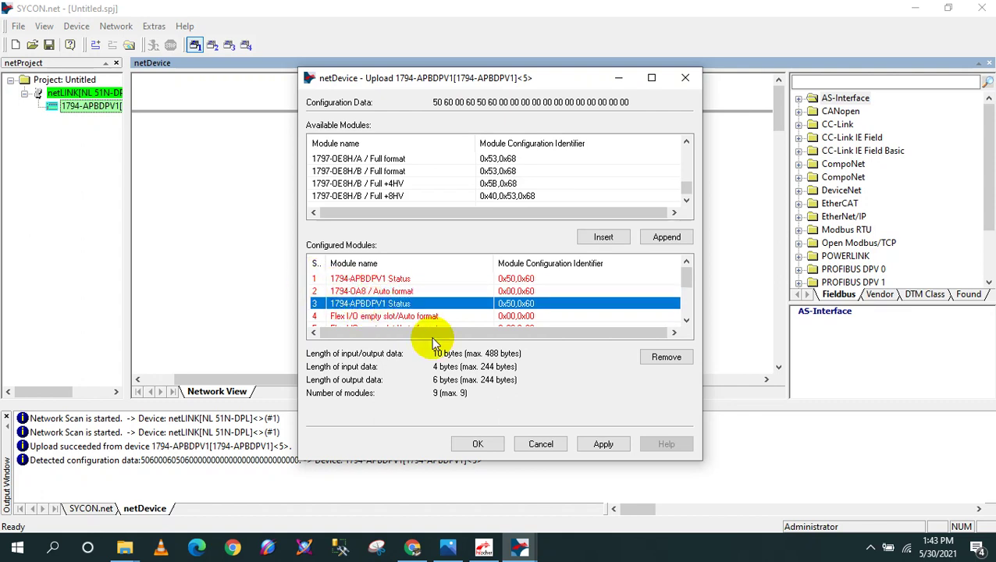
- Apply the nine-module uploaded configuration, confirming the overwrite of existing data
left_click(602, 444)
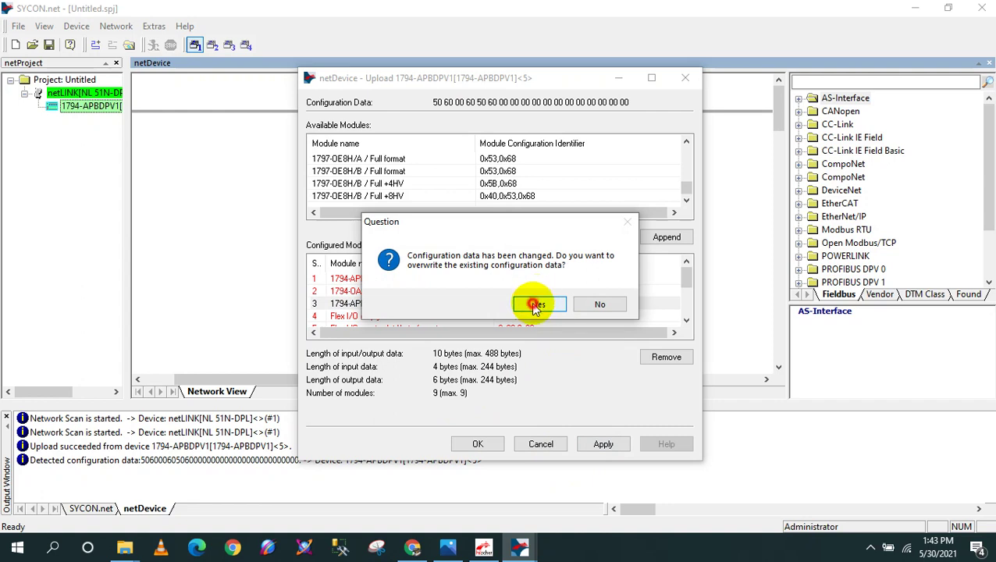
left_click(537, 305)
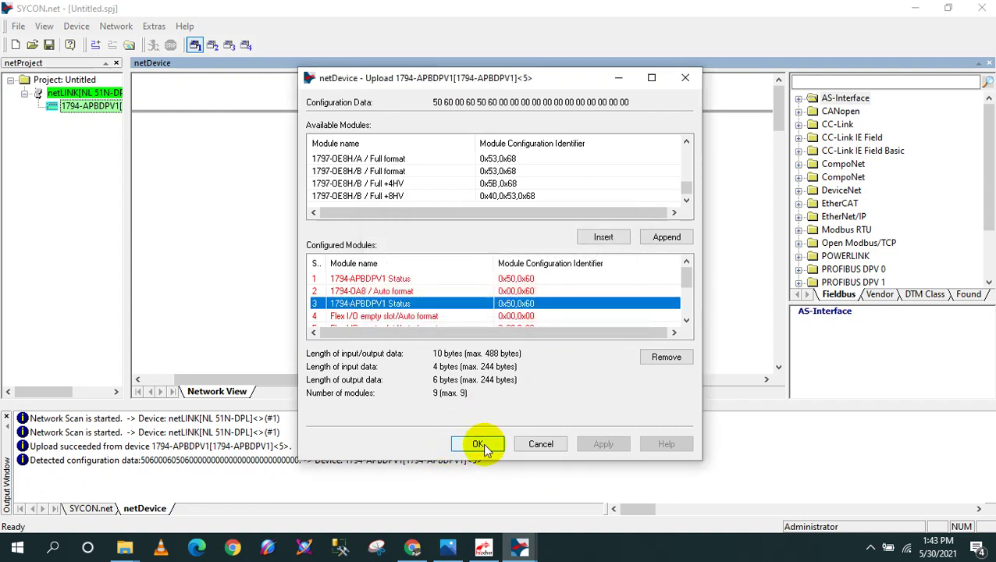
left_click(482, 445)
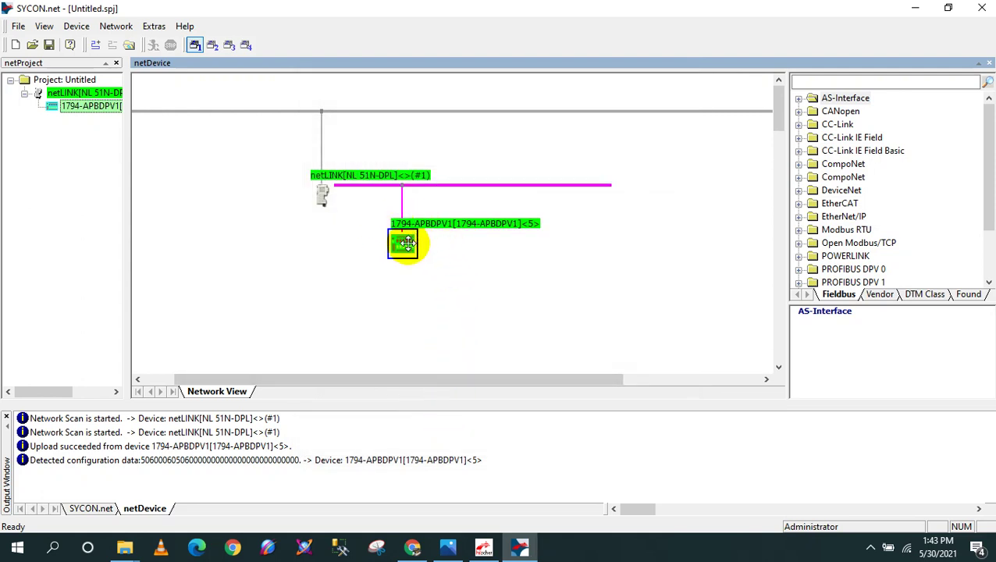
- Disconnect the netLINK NL 51N-DPL device and deselect it in the network view
left_click(323, 195)
right_click(323, 195)
left_click(356, 222)
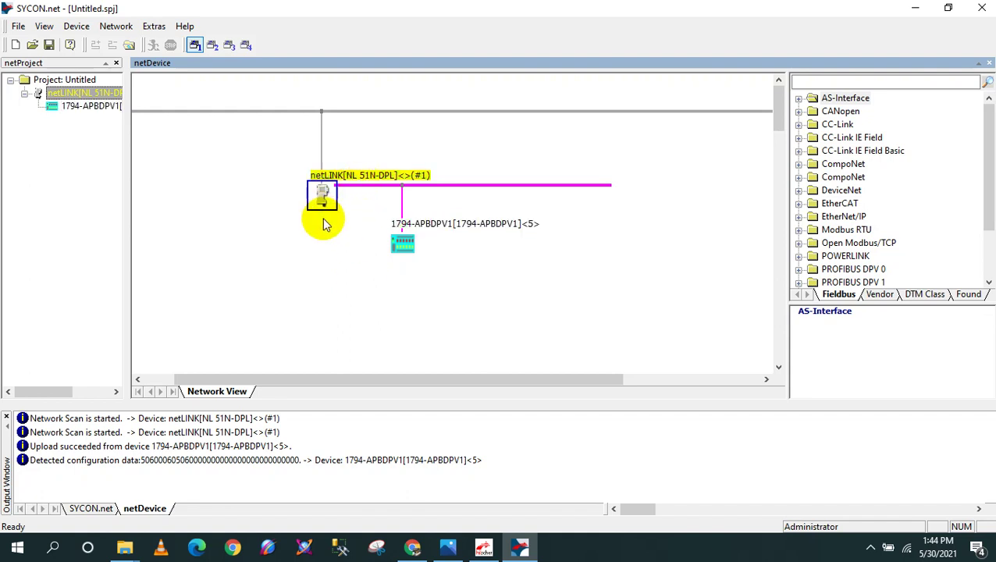
left_click(344, 285)
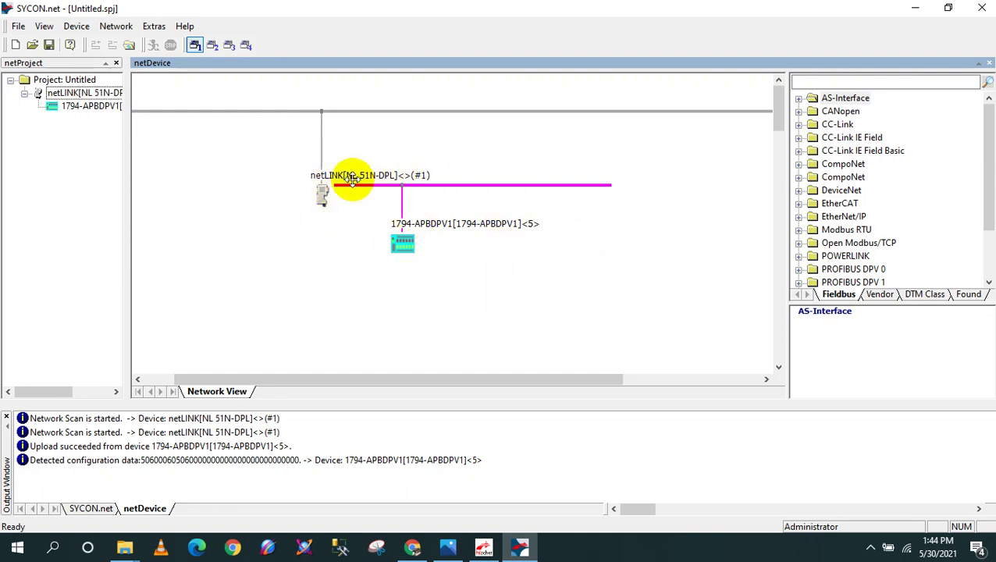
- Export the netLINK's PROFINET IO Device GSDML file and save it to the Desktop
right_click(323, 195)
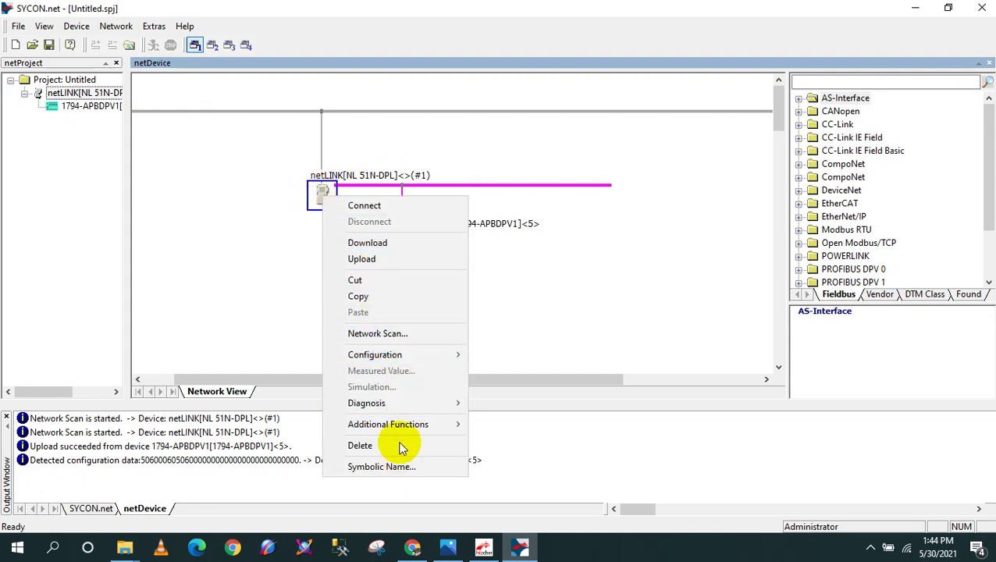
mouse_move(402, 422)
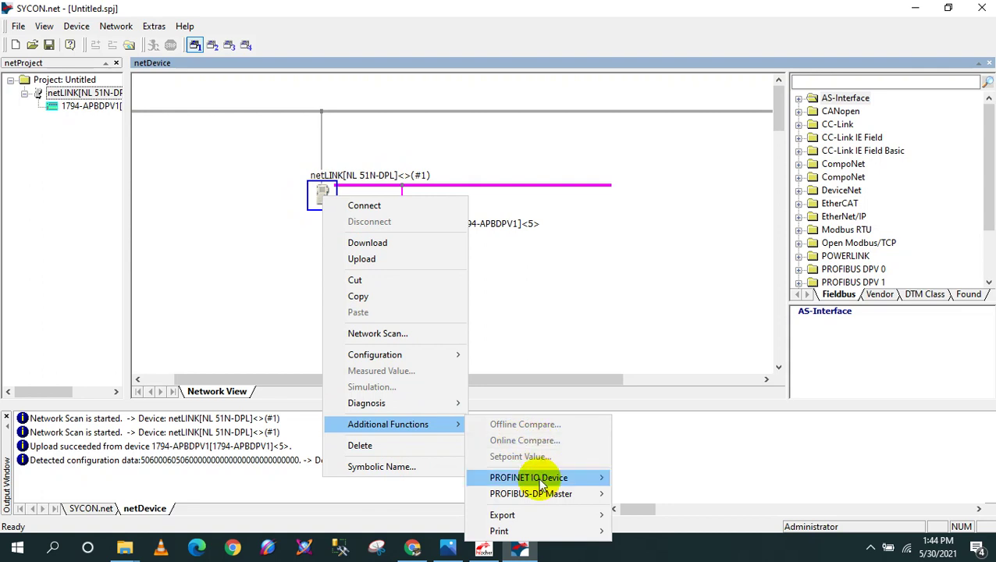
mouse_move(527, 481)
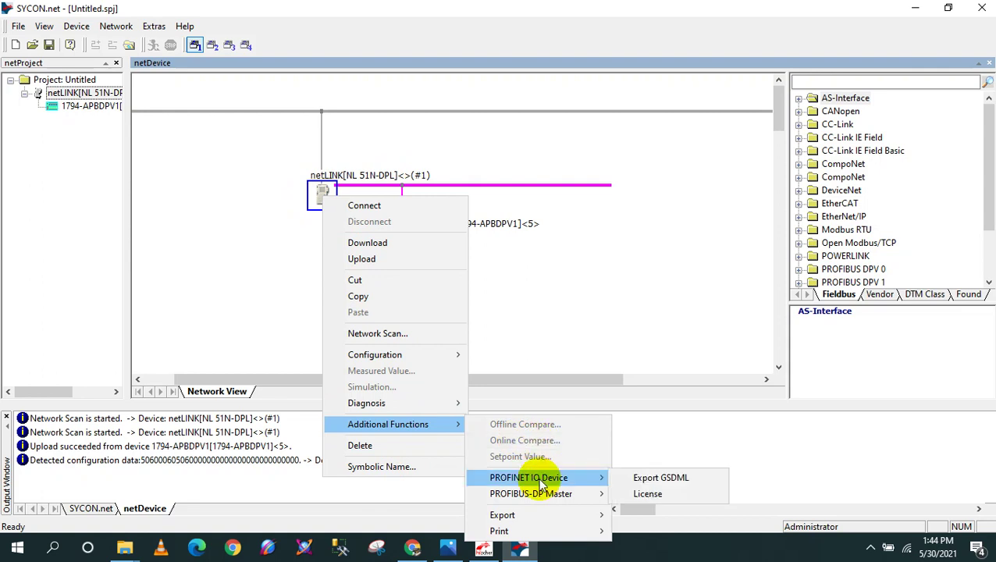
left_click(653, 480)
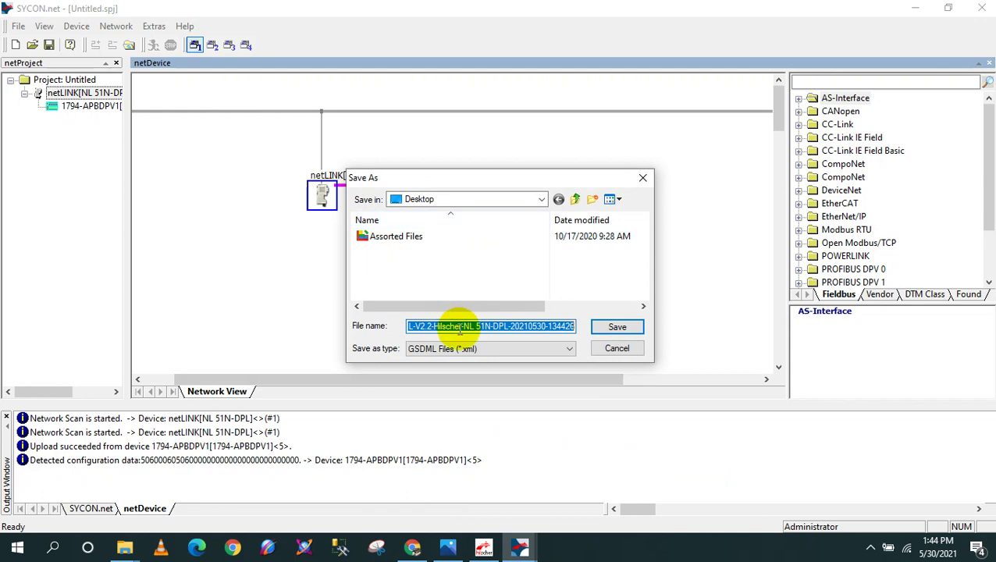
left_click(613, 324)
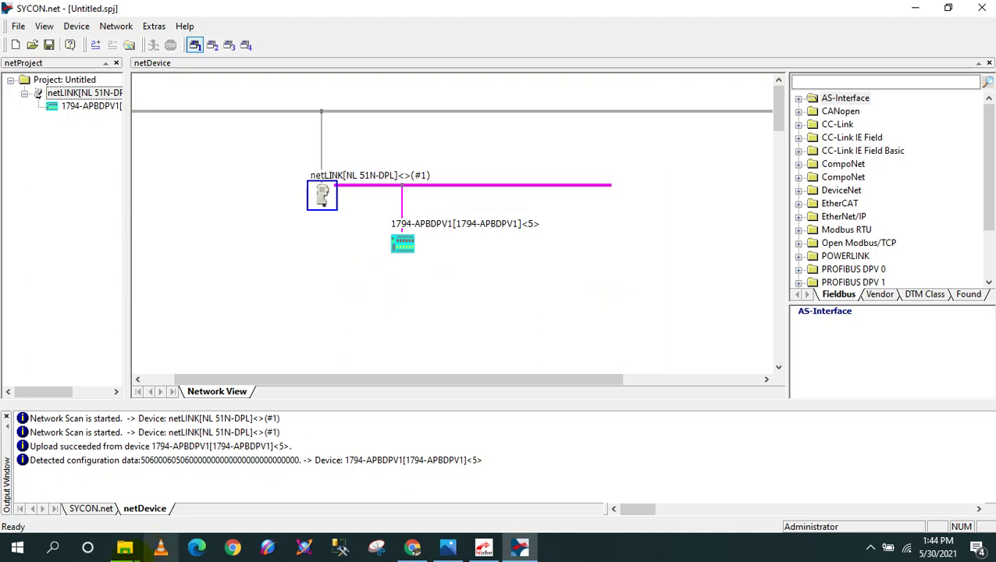
- Verify the GSDML-V2.2-Hilscher-NL 51N-DPL XML file is on the Desktop, then minimize Explorer
left_click(125, 547)
left_click(67, 486)
left_click(324, 400)
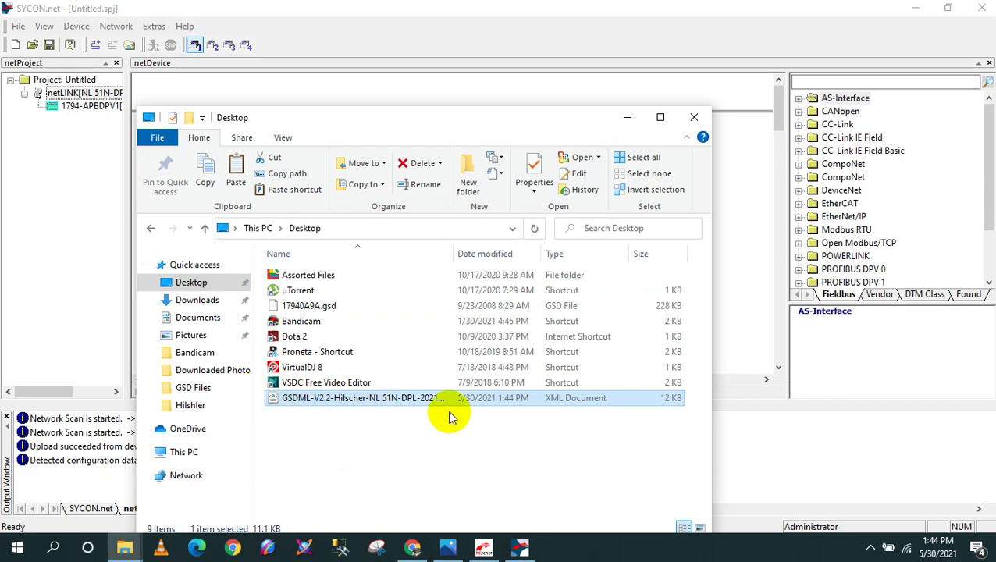
left_click(628, 118)
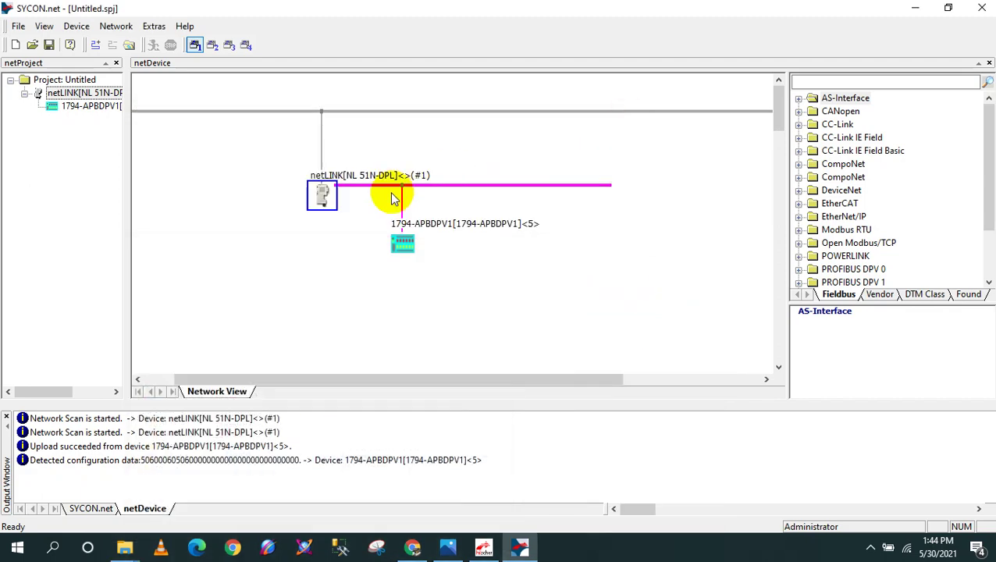
- Download the configuration to the netLINK NL 51N-DPL, accepting that bus communication stops
right_click(326, 199)
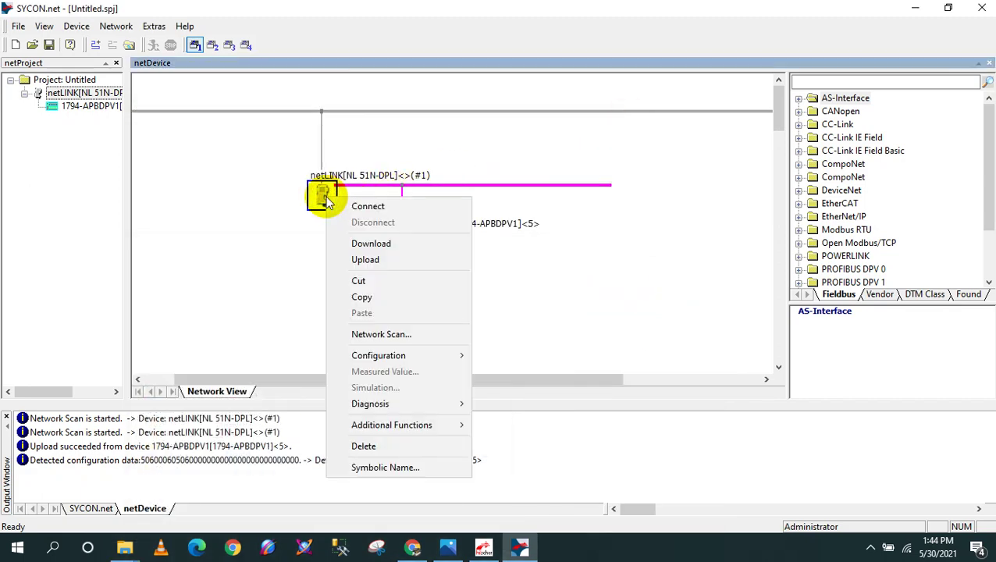
left_click(375, 244)
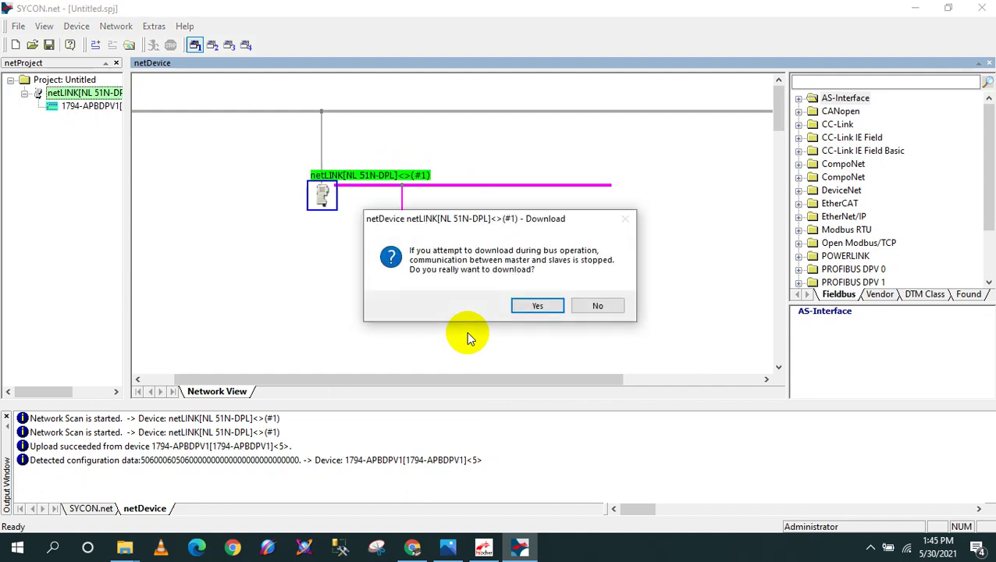
left_click(537, 306)
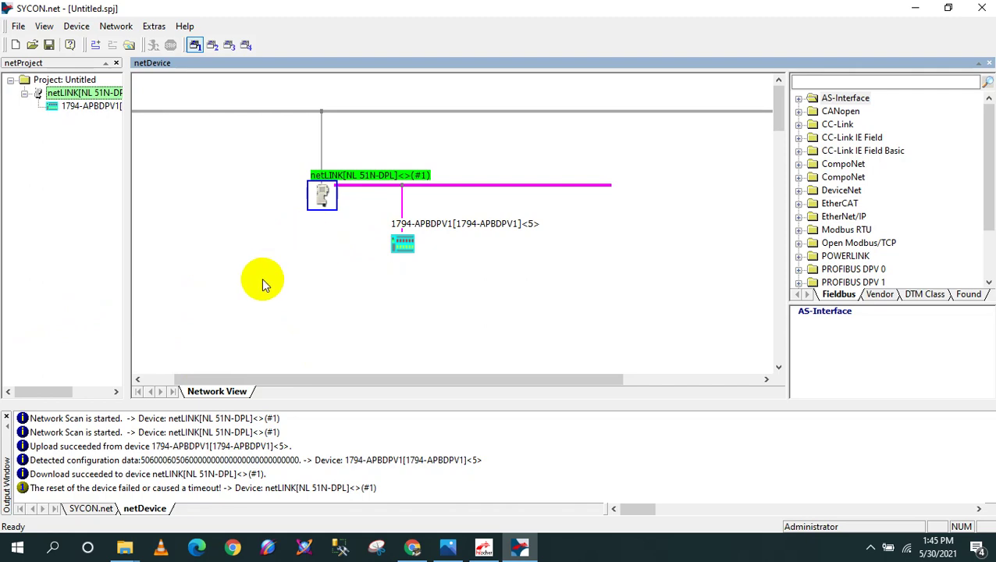
left_click(17, 548)
scroll(128, 347, "down", 10)
- Launch SIMATIC Manager from the Siemens Automation folder in the Start menu
scroll(116, 399, "down", 12)
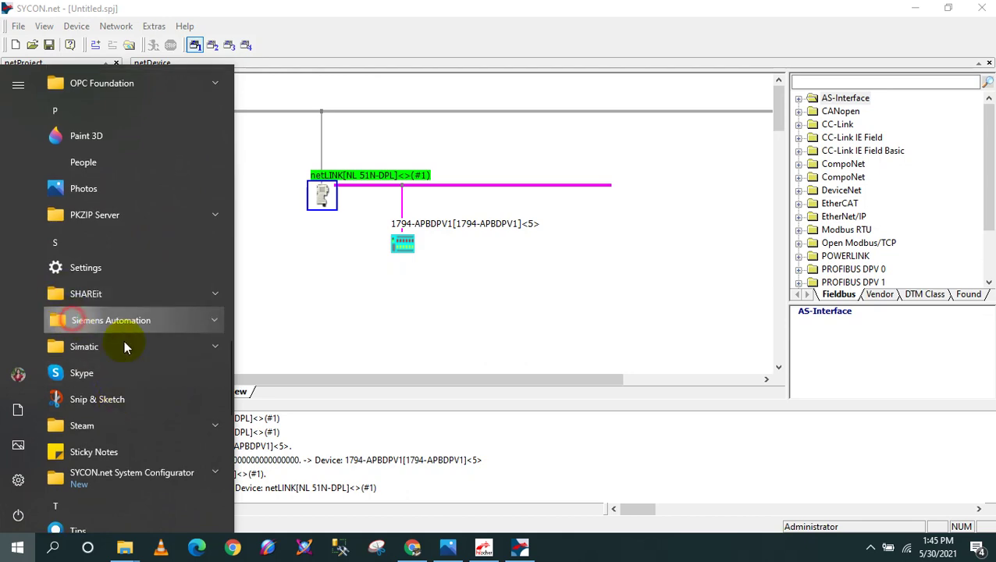
left_click(110, 320)
scroll(120, 428, "down", 10)
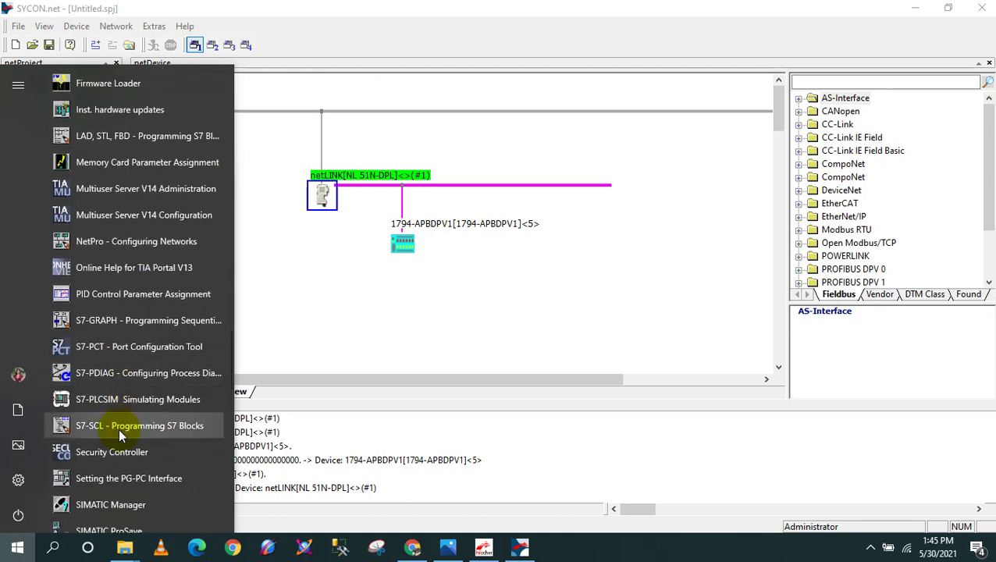
left_click(107, 504)
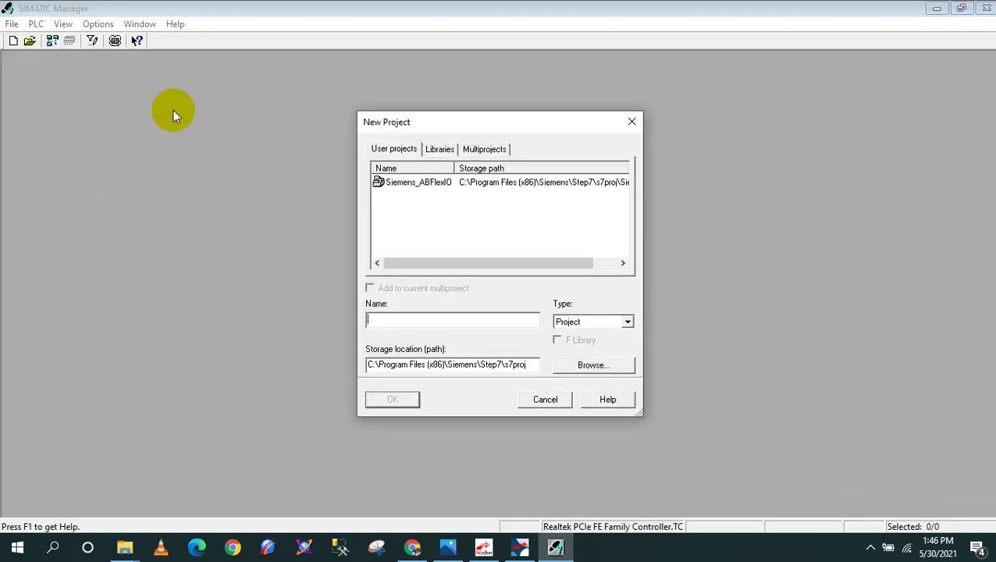
- Create a new project named Hilschner_Profibus_Profi
left_click(455, 318)
type("Hilschner_P")
key("BackSpace")
type("Prof")
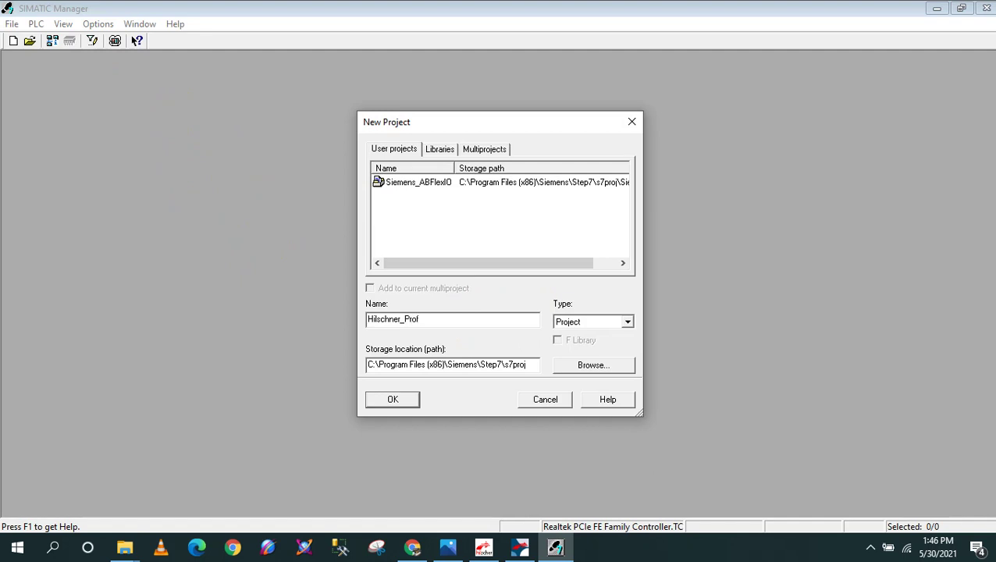
type("fibus_Profi")
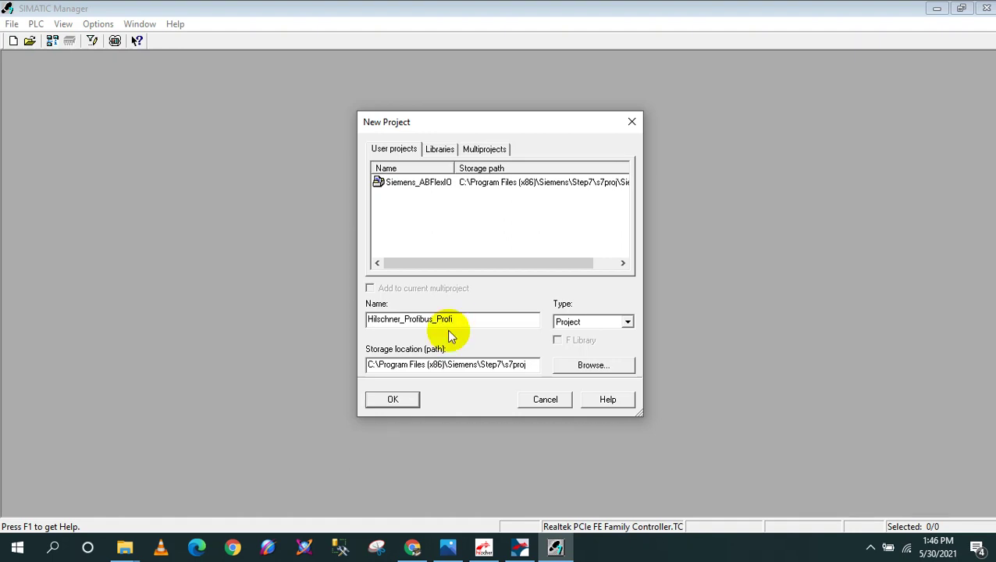
left_click(391, 402)
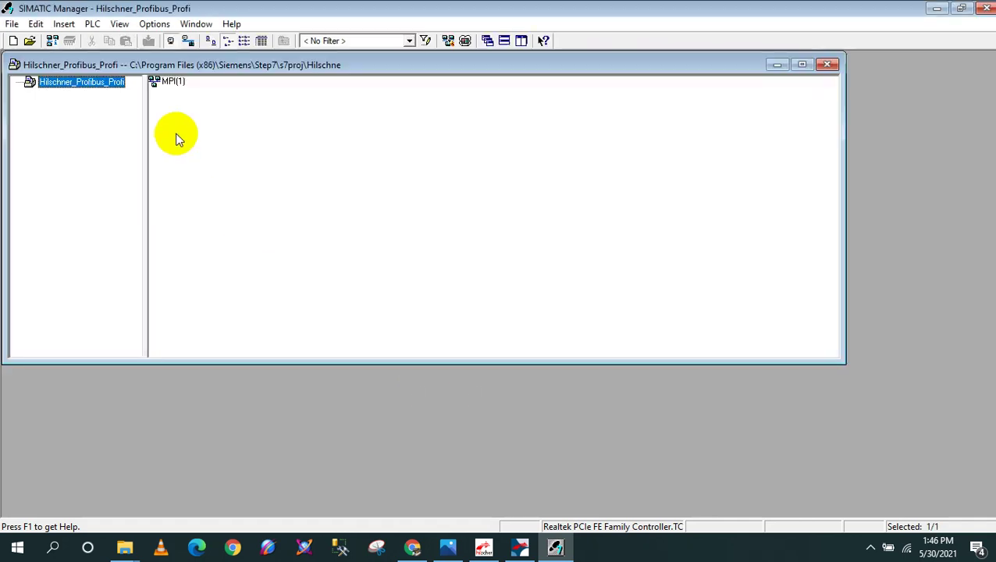
- Insert a SIMATIC 300 station into the project and open its Hardware configuration
right_click(90, 82)
mouse_move(200, 163)
left_click(324, 181)
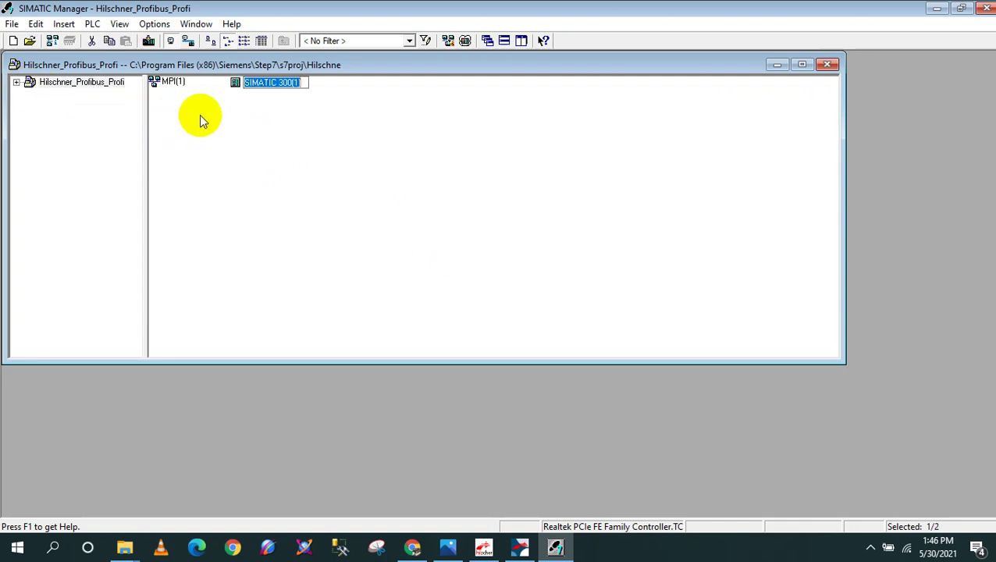
double_click(234, 84)
left_click(160, 85)
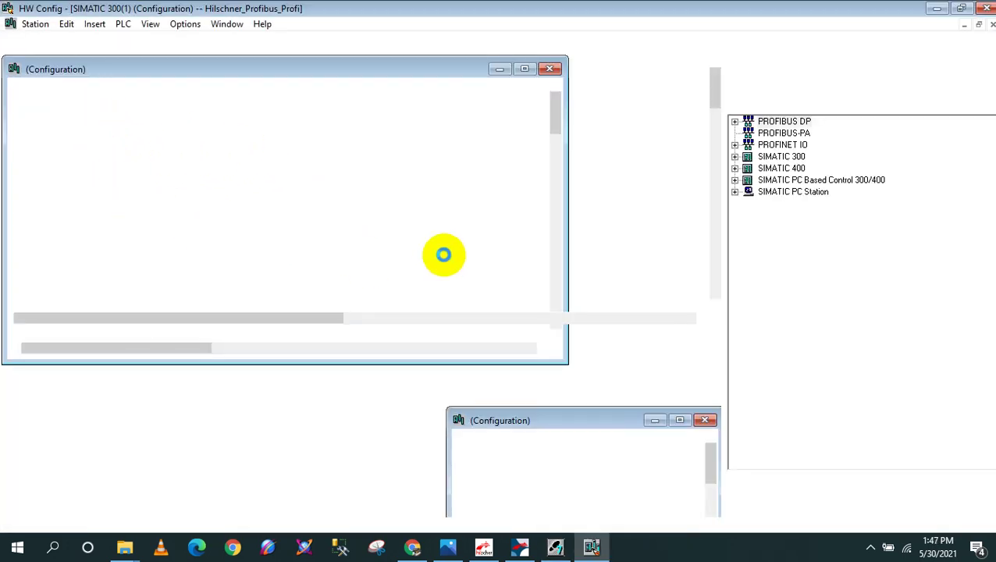
- Find CPU 315-2 PN/DP 6ES7 315-2EH14-0AB0 V3.2 in the catalog; the insert is refused without a rack
left_click(735, 156)
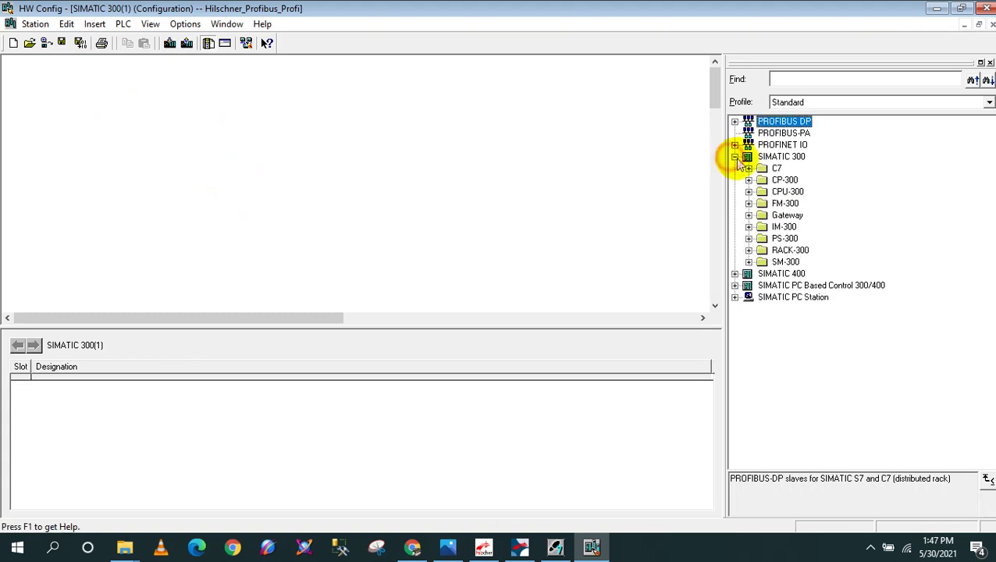
left_click(748, 191)
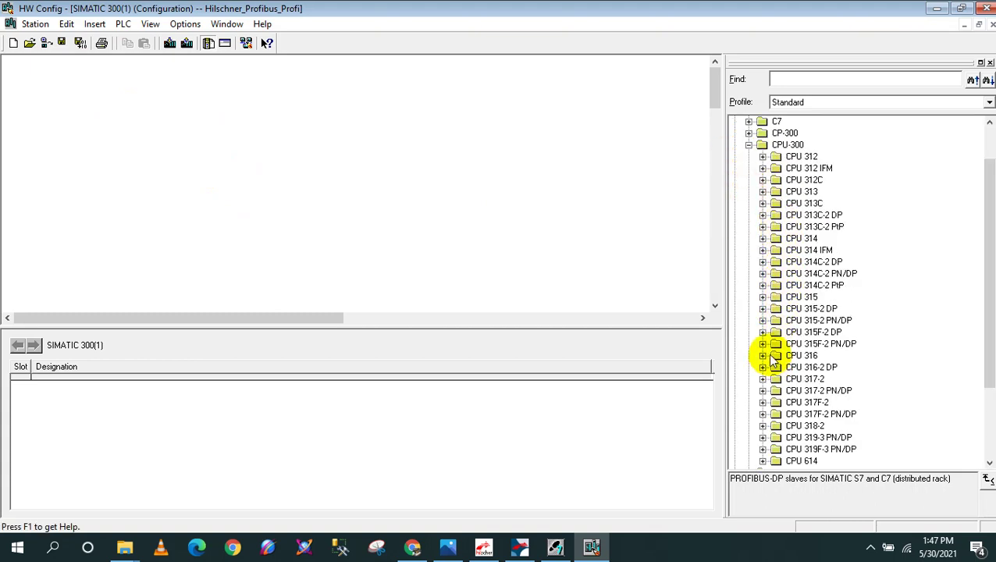
left_click(763, 321)
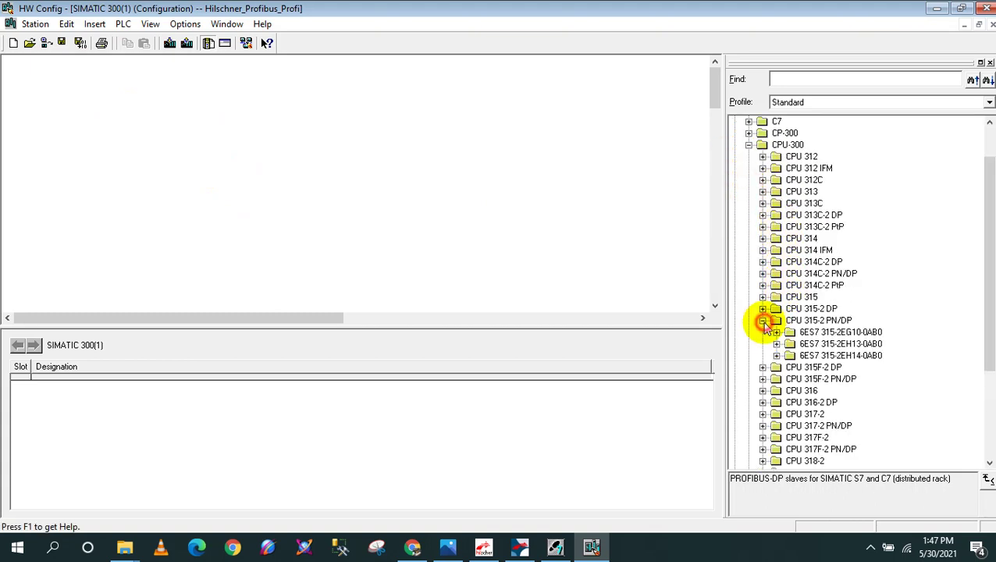
left_click(777, 355)
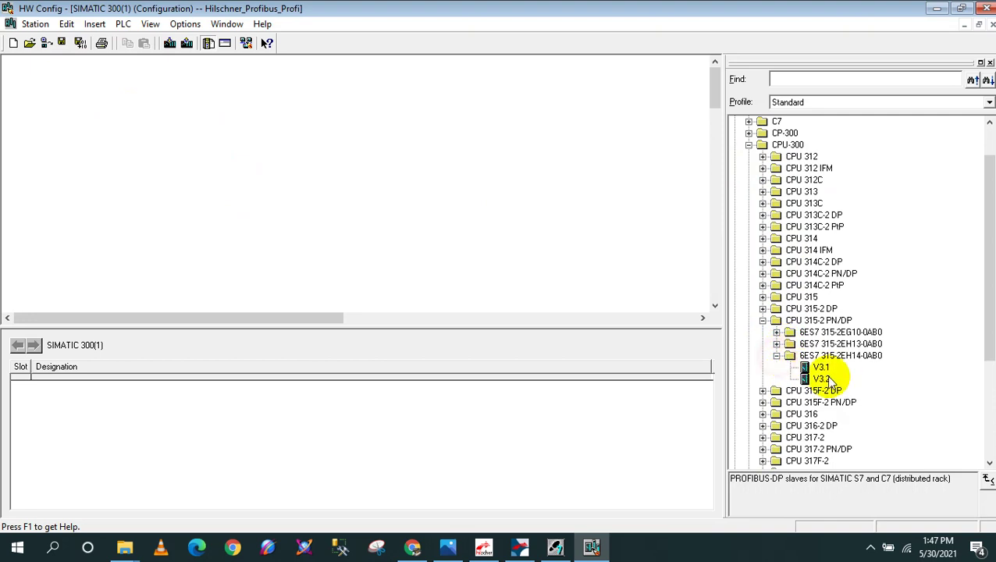
left_click(820, 379)
double_click(820, 379)
left_click(438, 295)
- Place a RACK-300 Rail in the station and drag the V3.2 CPU into slot 2
scroll(801, 437, "down", 4)
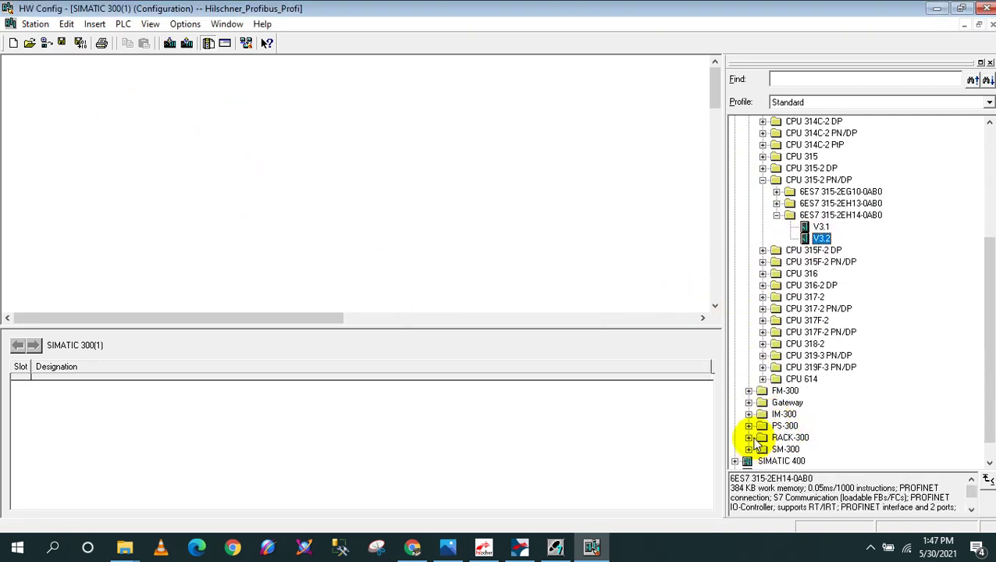
double_click(788, 437)
left_click(791, 449)
left_click_drag(791, 450, 129, 98)
left_click(114, 104)
left_click_drag(821, 238, 148, 135)
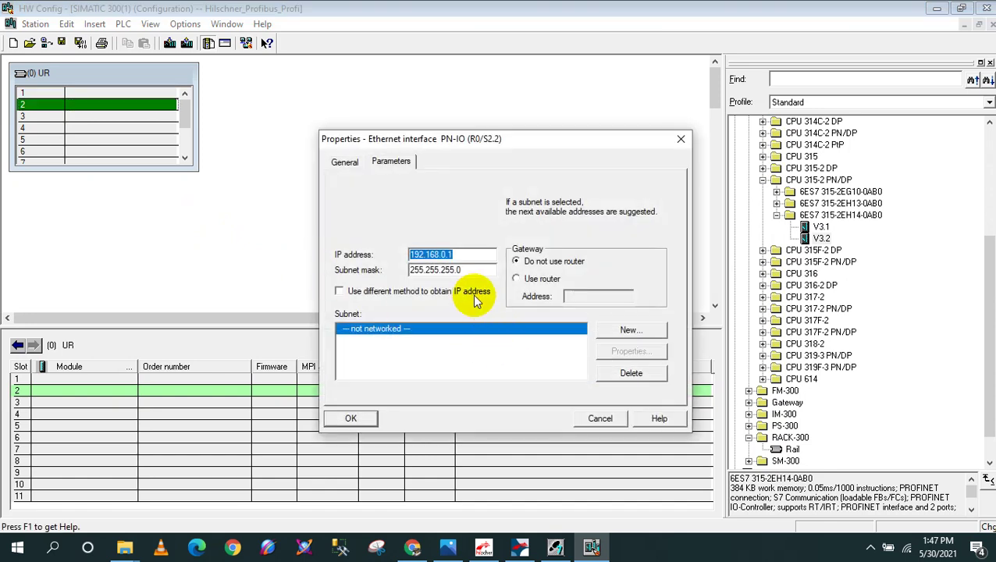
- Create and accept the new Ethernet(1) subnet for the CPU's PN-IO interface
left_click(628, 330)
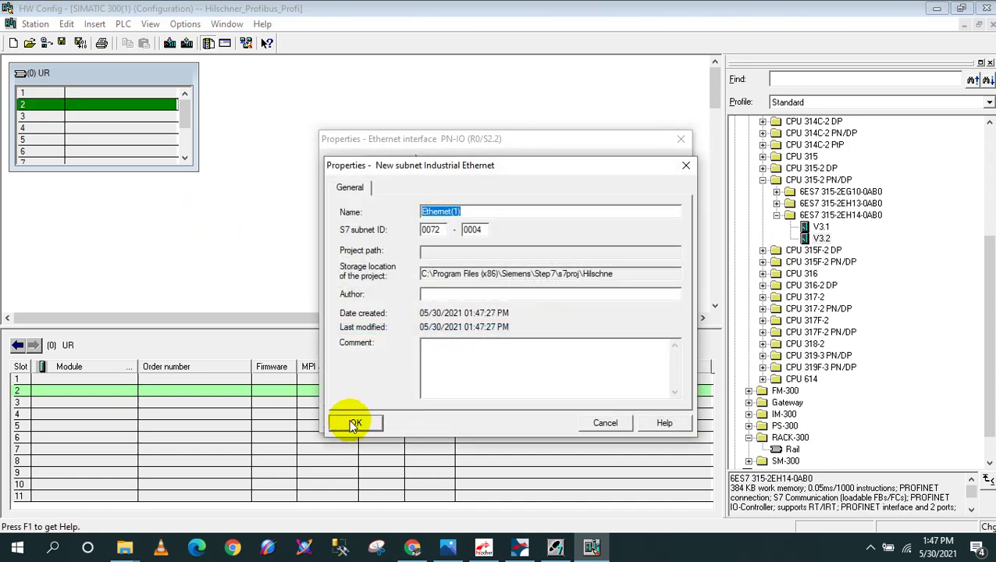
left_click(353, 425)
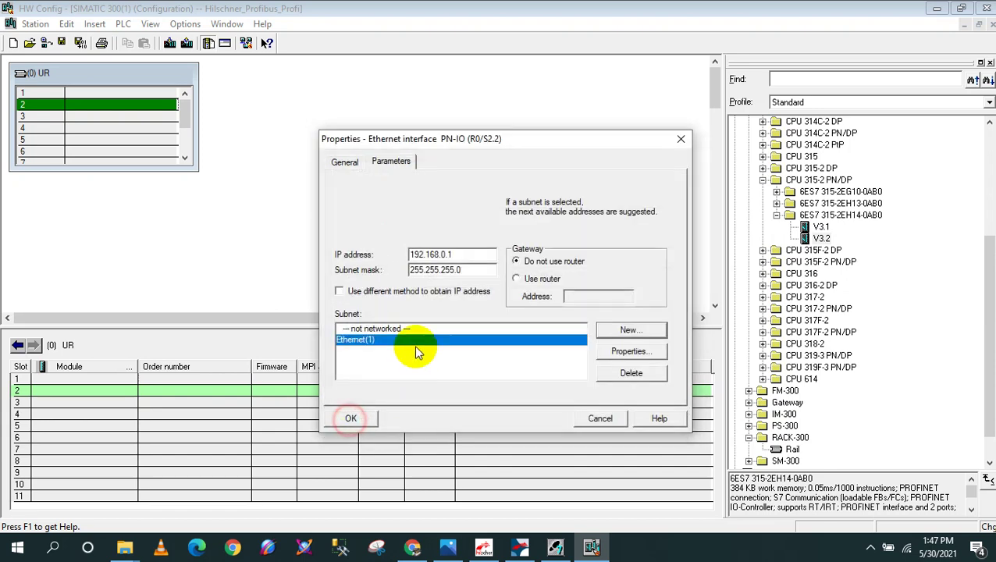
left_click(351, 419)
left_click(122, 75)
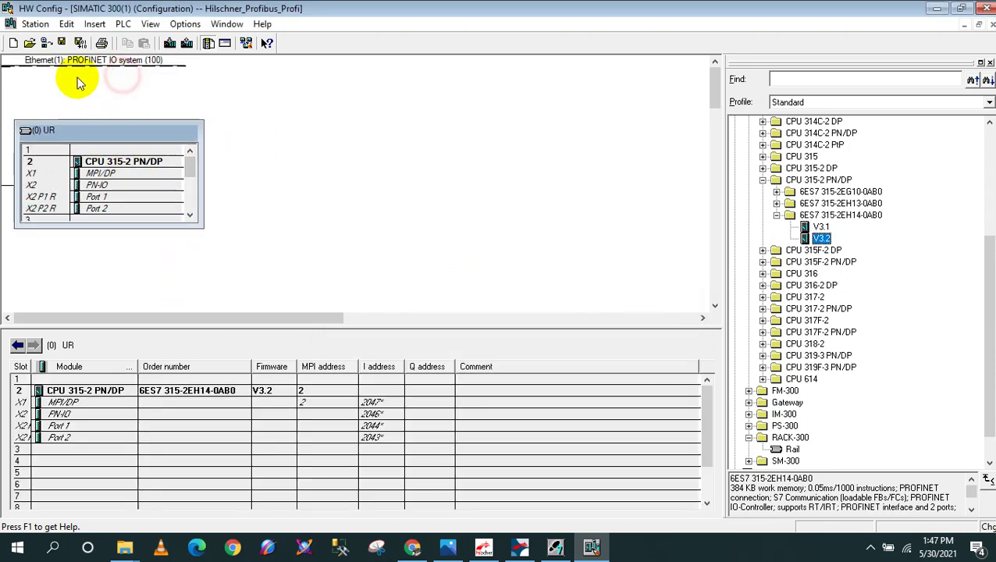
- Rearrange the PROFINET IO system line and rack, then select Ethernet(1) PROFINET IO system
left_click_drag(78, 67, 457, 168)
left_click_drag(138, 126, 151, 111)
left_click(145, 123)
left_click(380, 172)
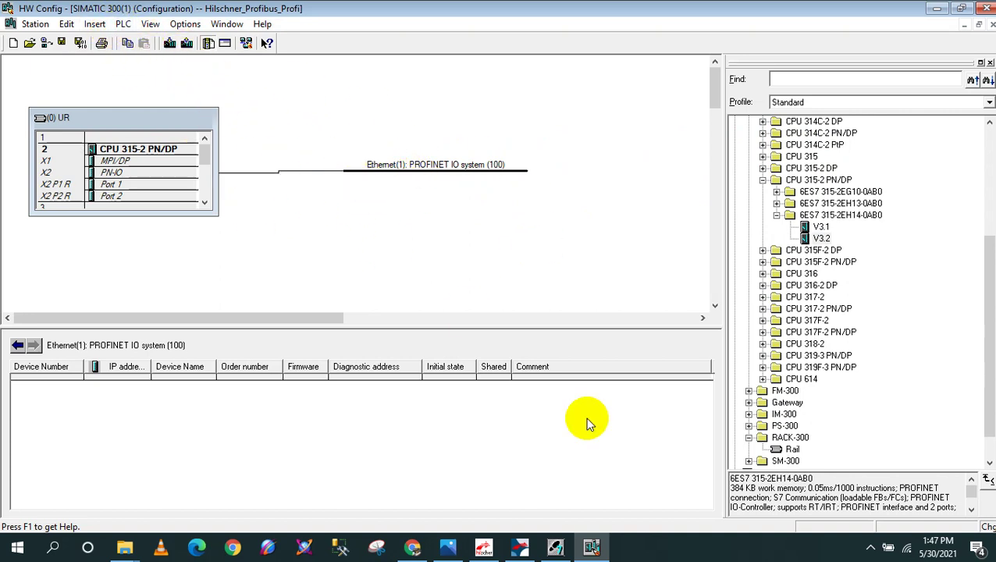
- Start Options > Install GSD File and set the Desktop folder as the source
left_click(181, 24)
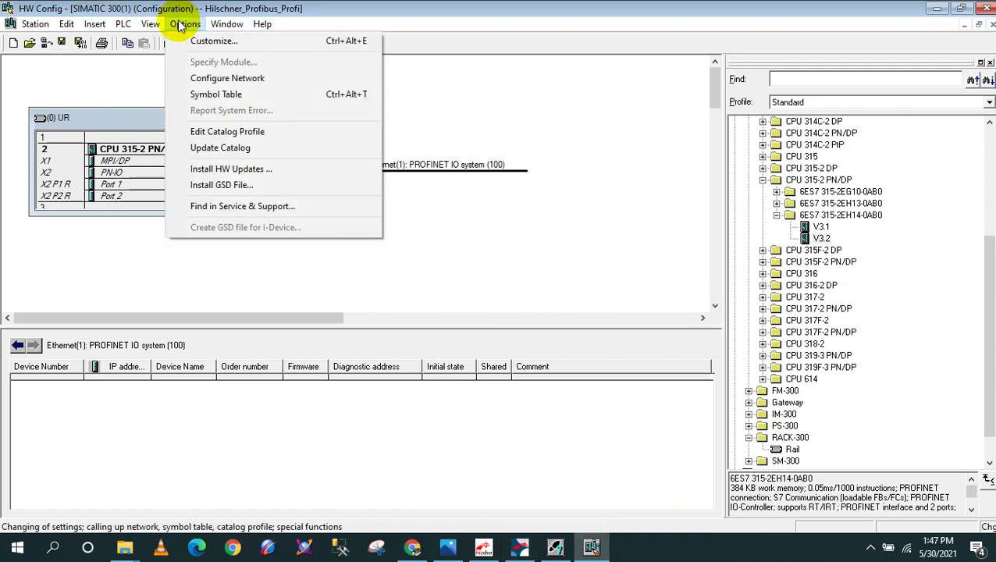
left_click(207, 182)
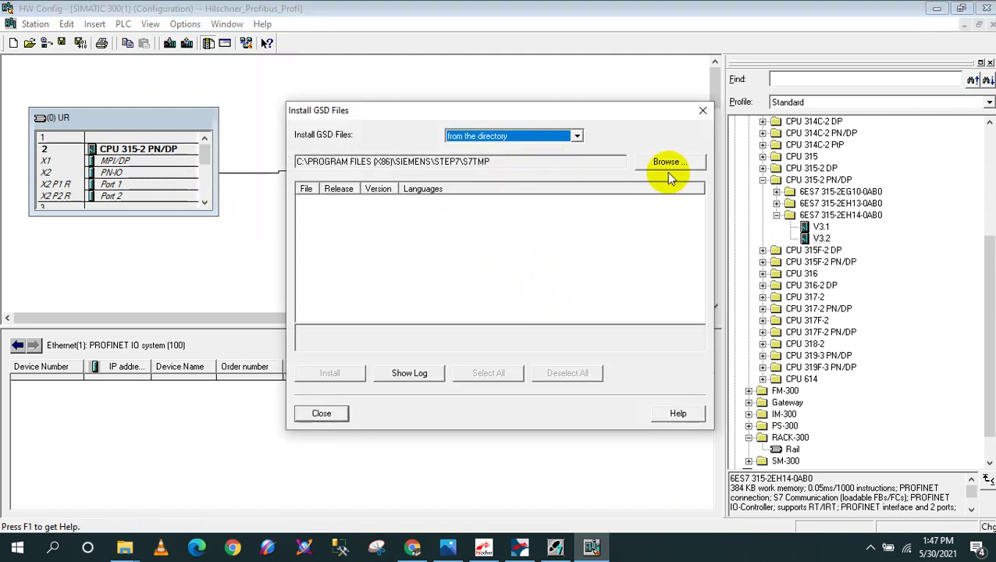
left_click(668, 164)
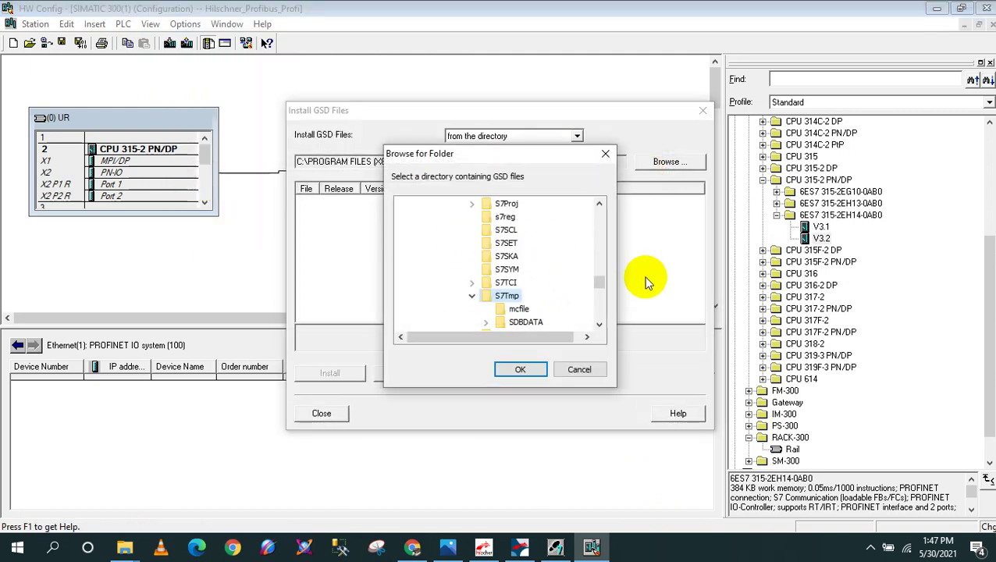
key("Left")
key("Left")
key("Left")
key("Left")
key("Left")
key("Left")
key("Left")
key("Left")
key("Left")
key("Left")
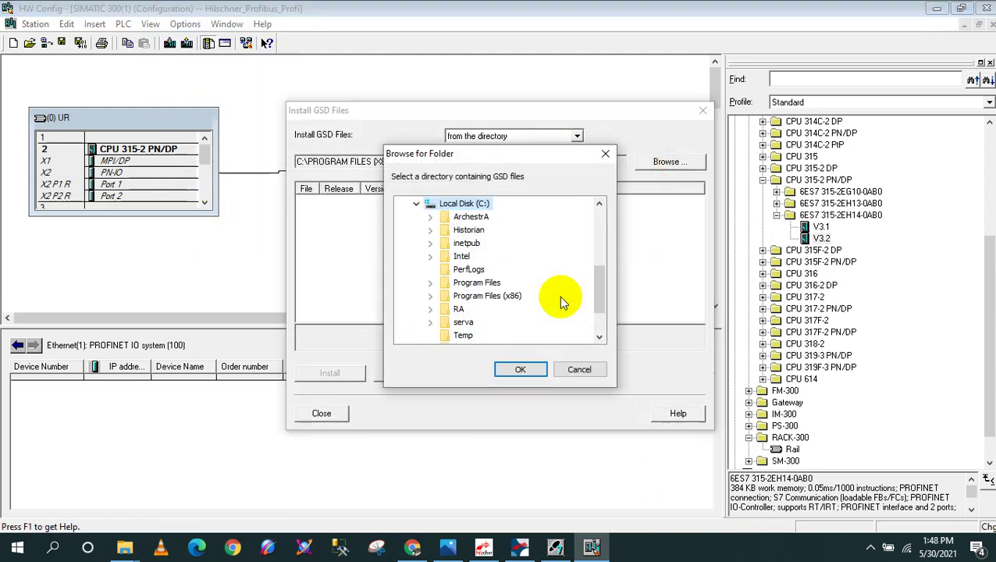
key("Left")
key("Left")
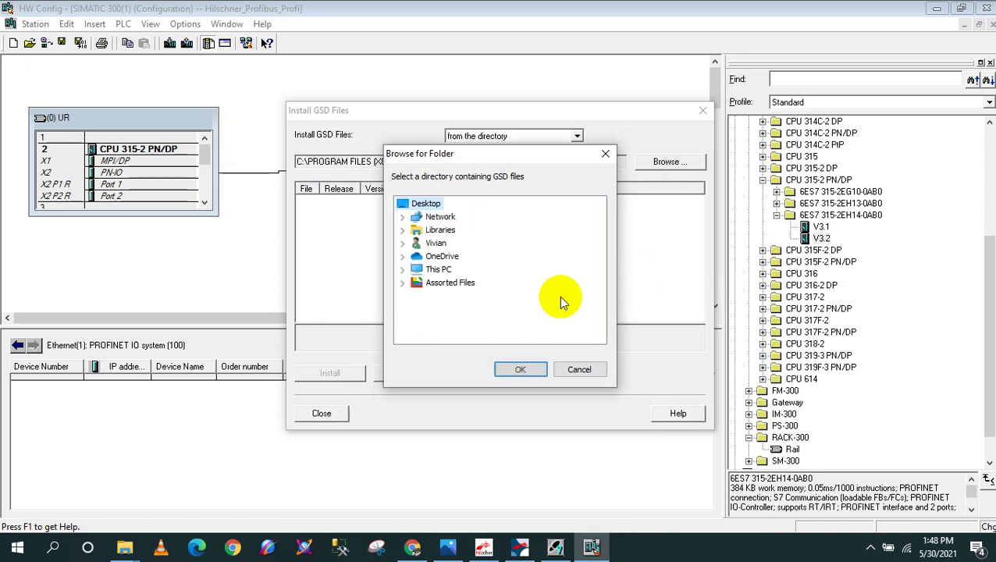
left_click(434, 243)
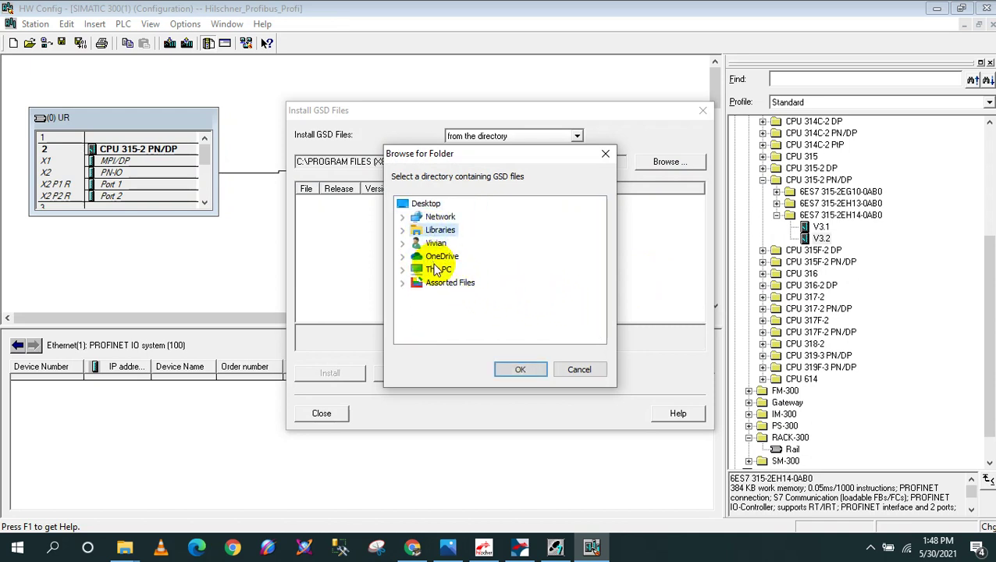
key("Right")
key("Right")
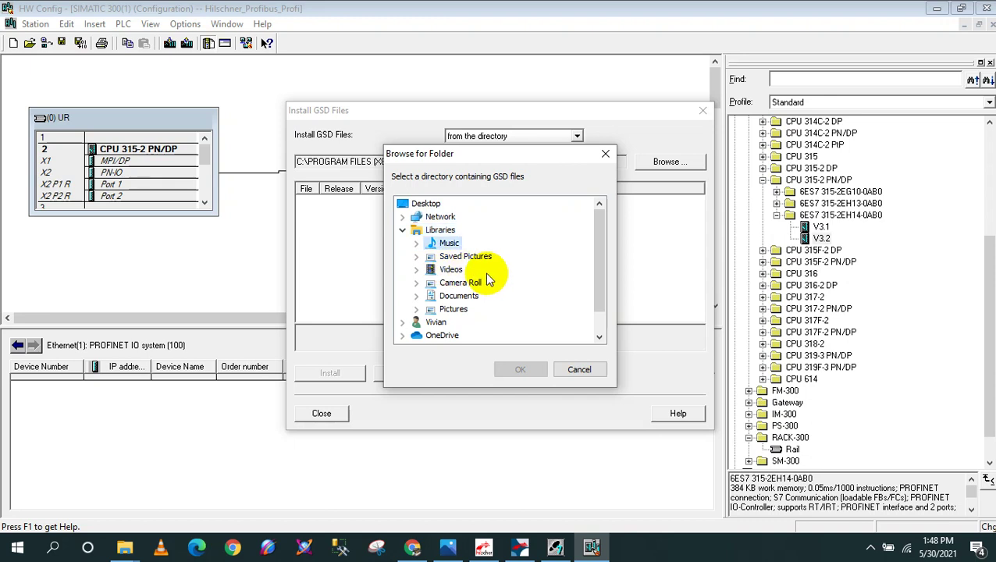
scroll(456, 334, "down", 1)
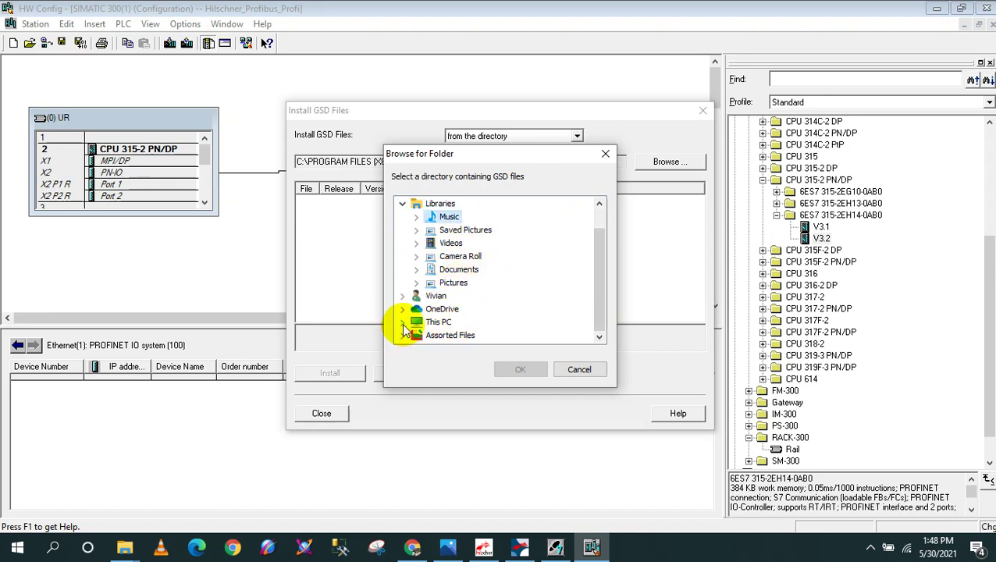
left_click(402, 296)
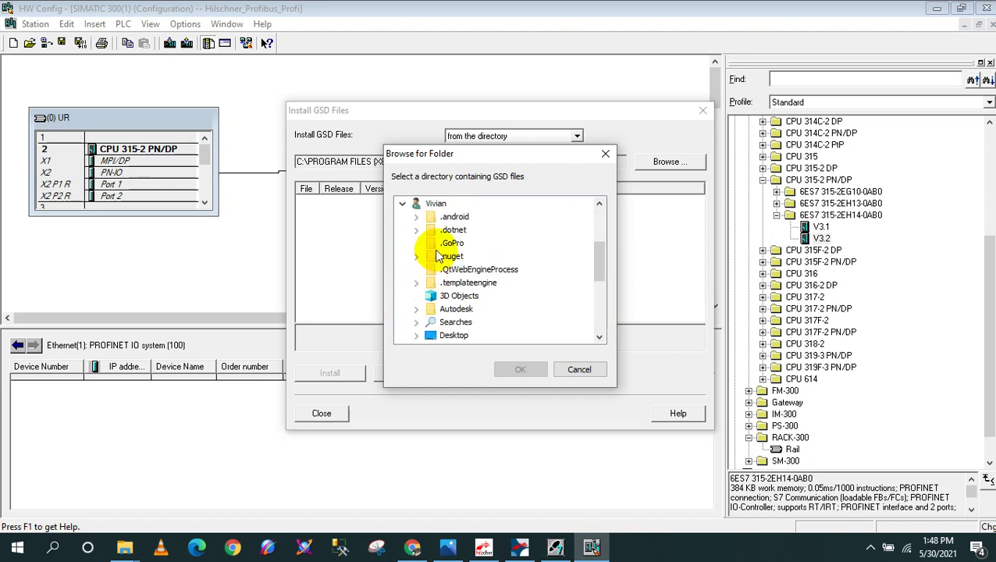
left_click(416, 335)
scroll(447, 329, "down", 2)
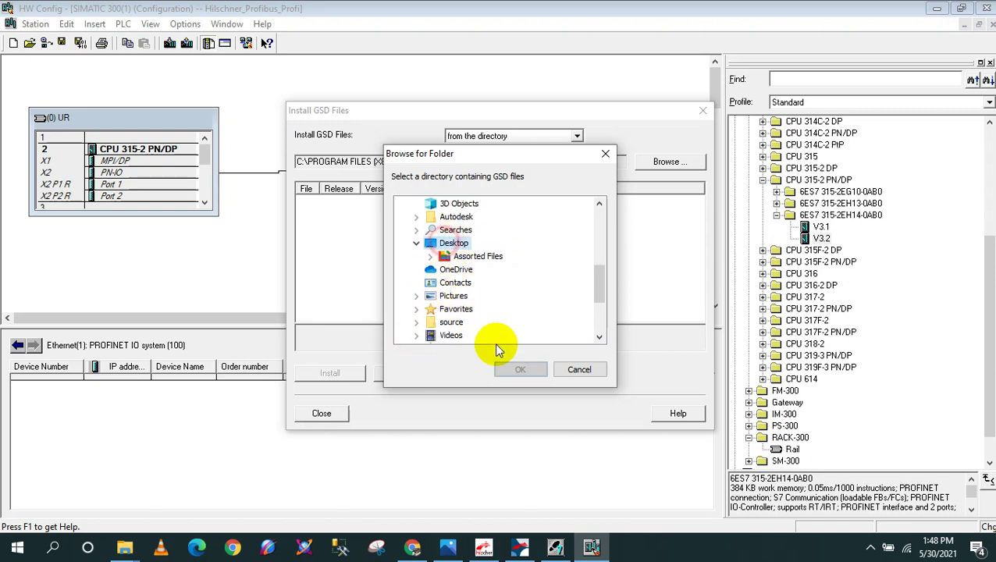
left_click(452, 243)
left_click(519, 369)
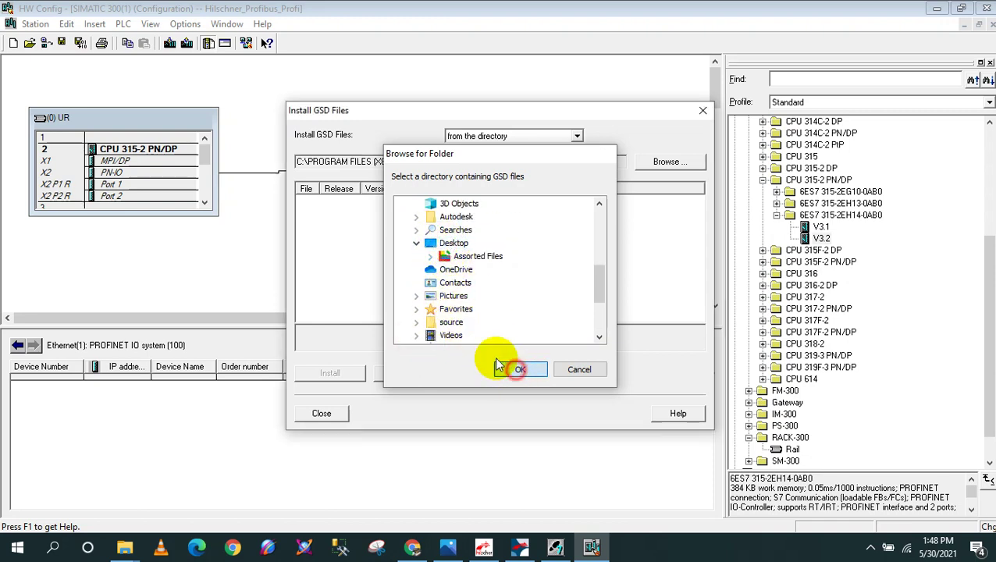
- Install the GSDML-V2.2-Hilscher-NL 51N-DPL file, acknowledge success, and close the installer
left_click(356, 214)
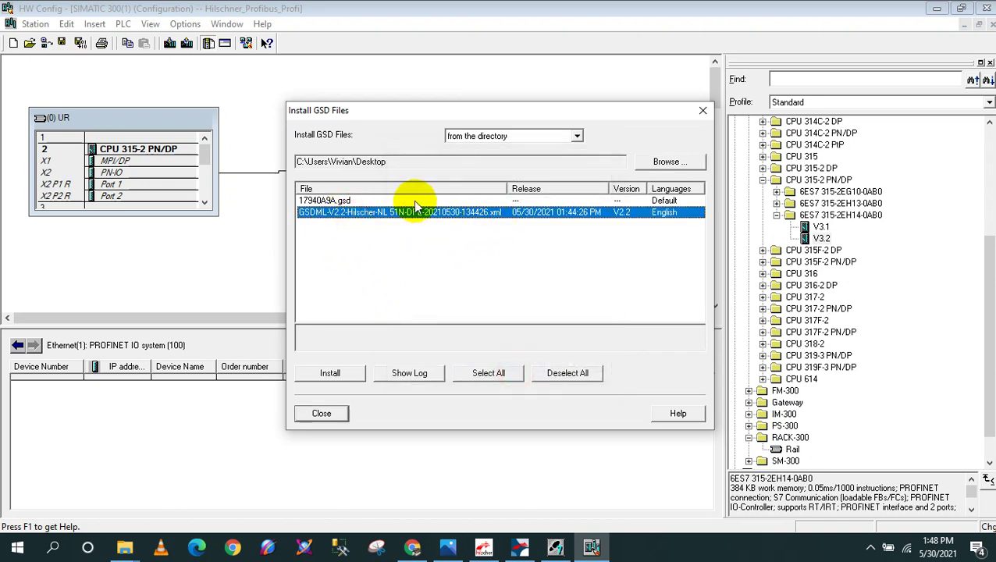
left_click(336, 373)
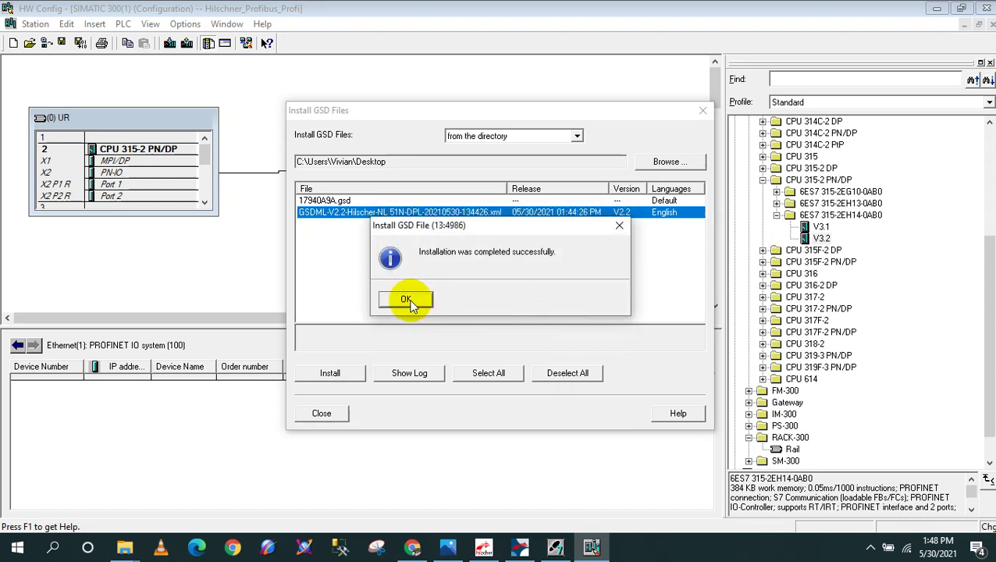
left_click(409, 303)
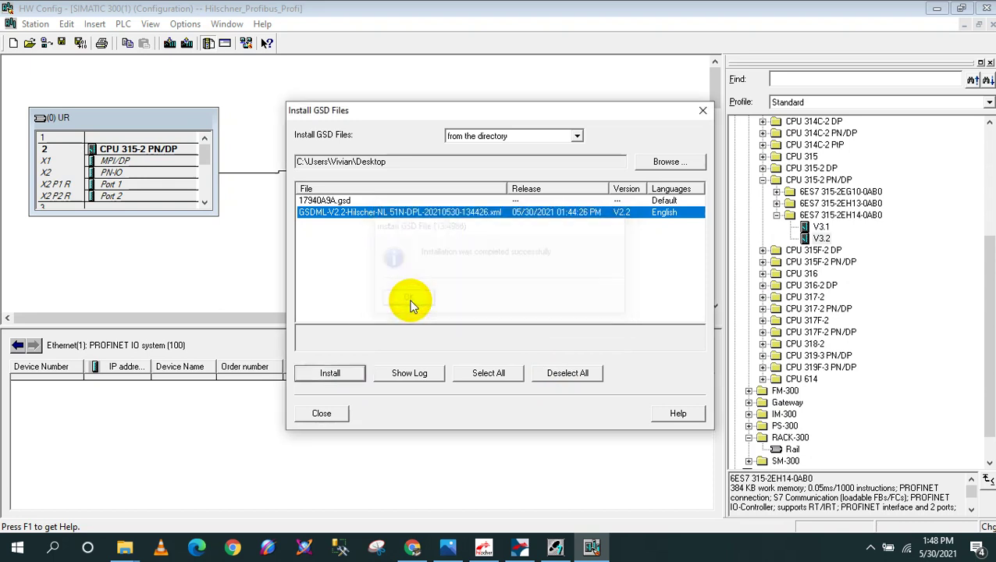
left_click(323, 414)
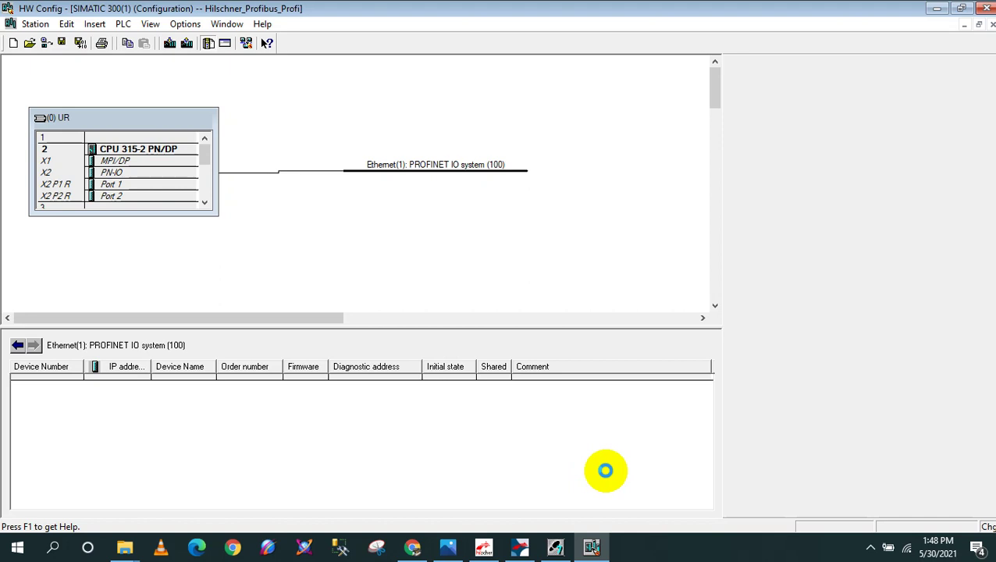
- Attach NL 51N-DPL from PROFINET IO > Additional Field Devices > Gateway to the PROFINET IO system
key("ctrl+k")
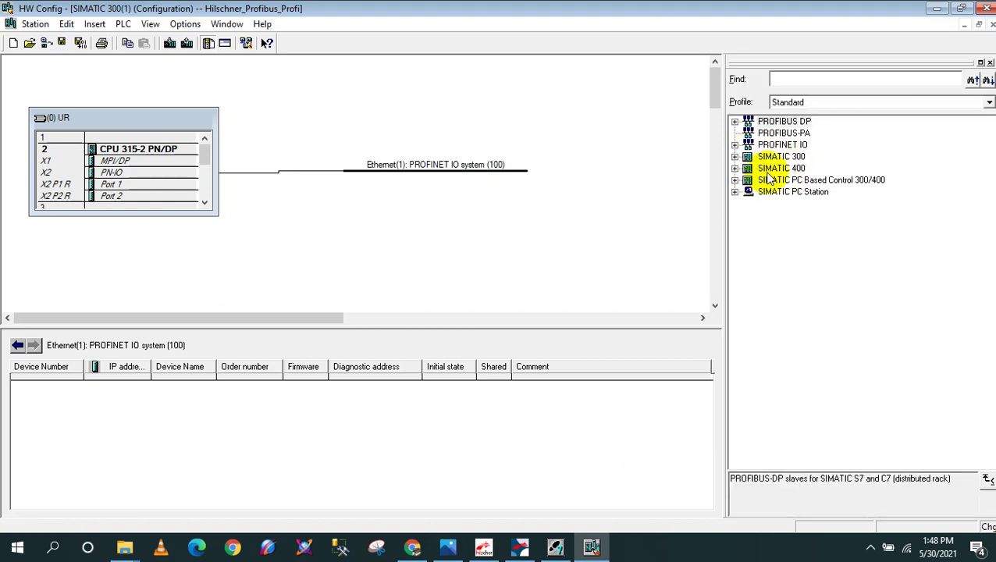
left_click(843, 264)
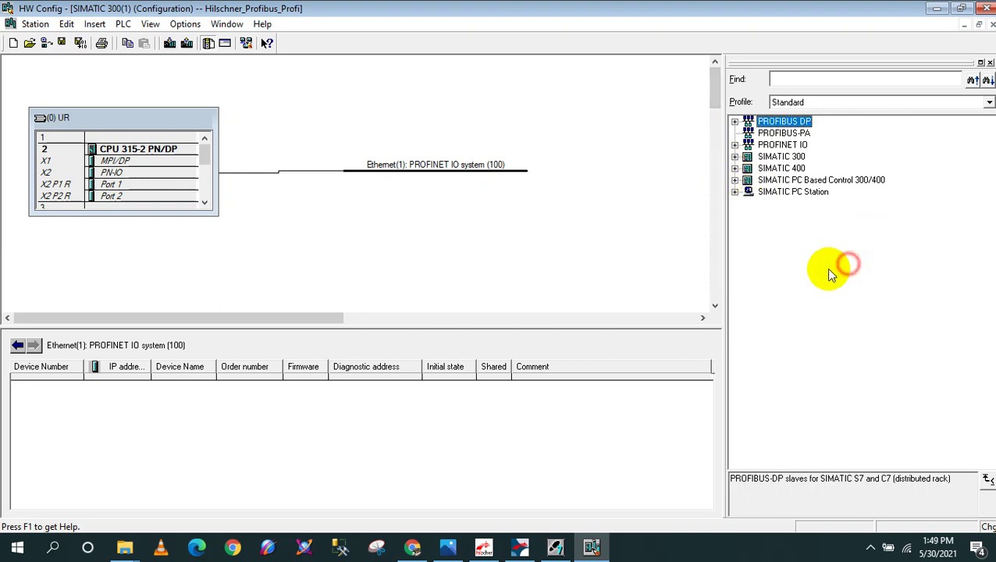
left_click(734, 156)
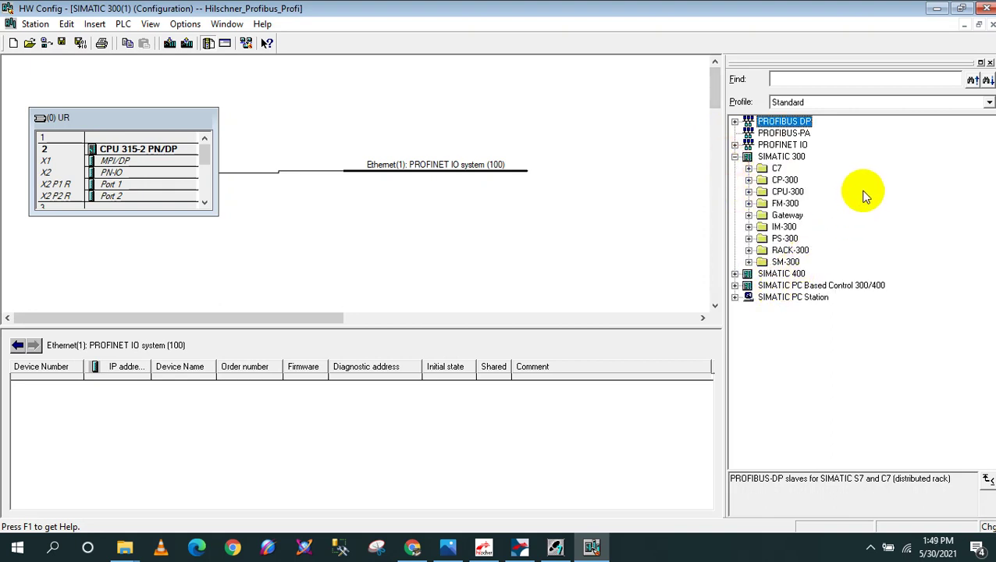
left_click(735, 145)
left_click(750, 157)
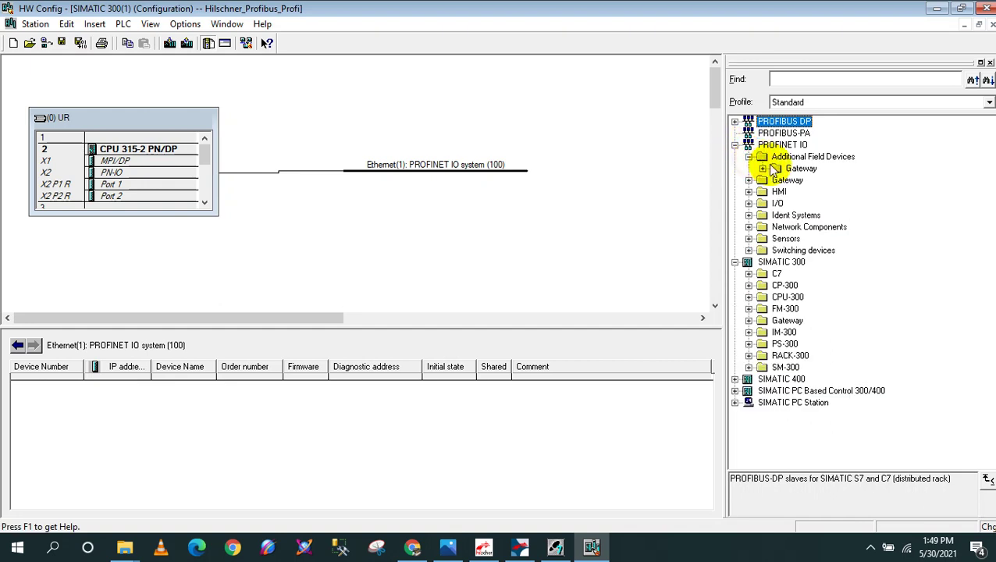
left_click(763, 169)
left_click(822, 181)
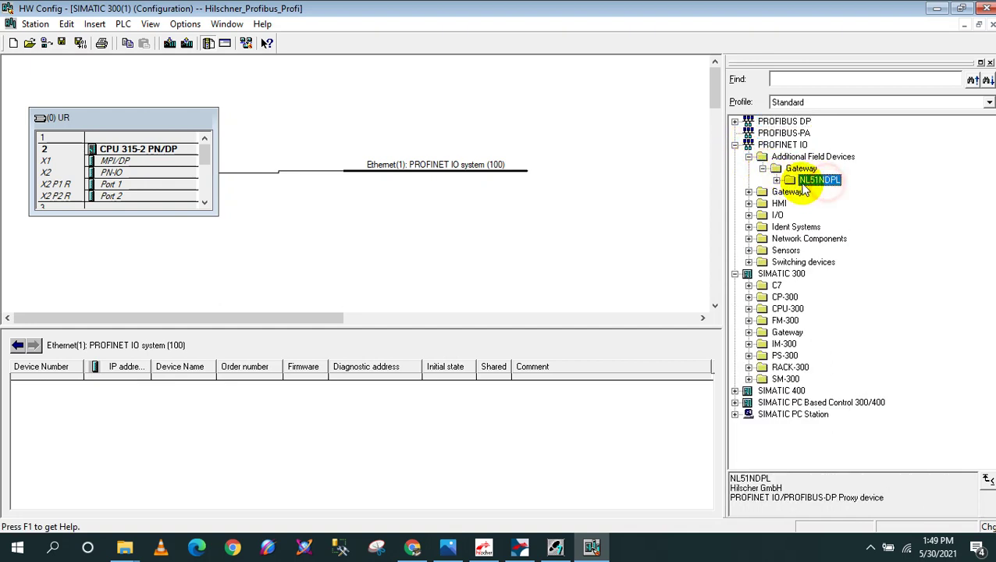
double_click(821, 181)
left_click(837, 192)
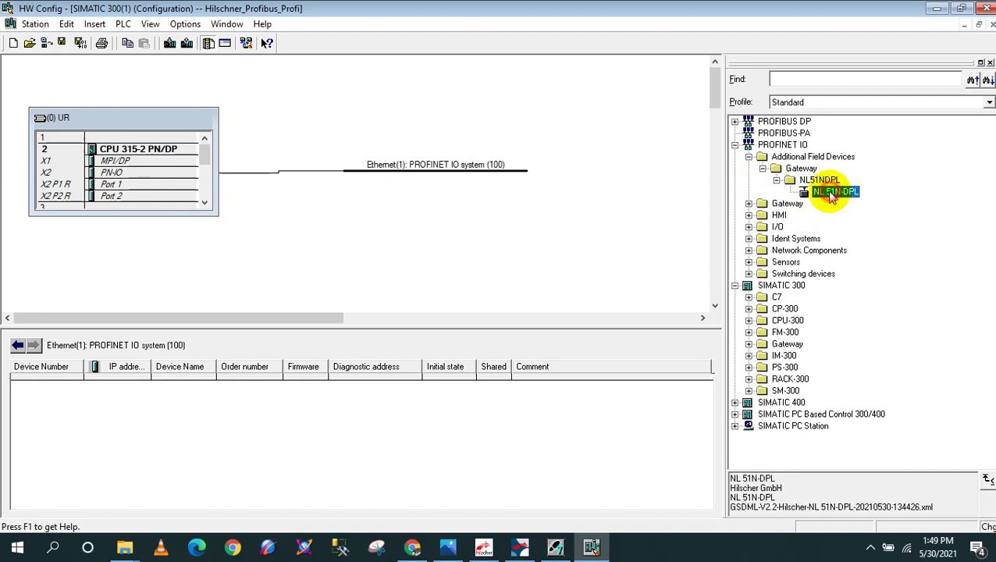
left_click_drag(836, 198, 407, 199)
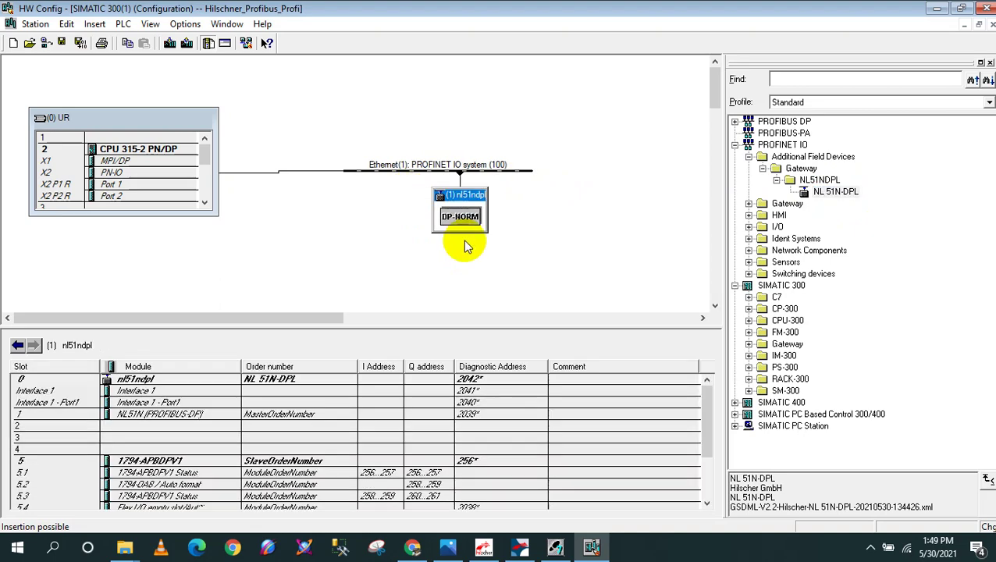
- Enlarge the slot table and review the gateway's 1794-APBDPV1 slot 5 modules
left_click_drag(535, 323, 538, 247)
left_click(150, 382)
left_click(156, 396)
left_click(157, 407)
left_click(154, 418)
left_click(153, 442)
left_click(155, 478)
left_click(152, 442)
left_click(156, 407)
left_click(156, 396)
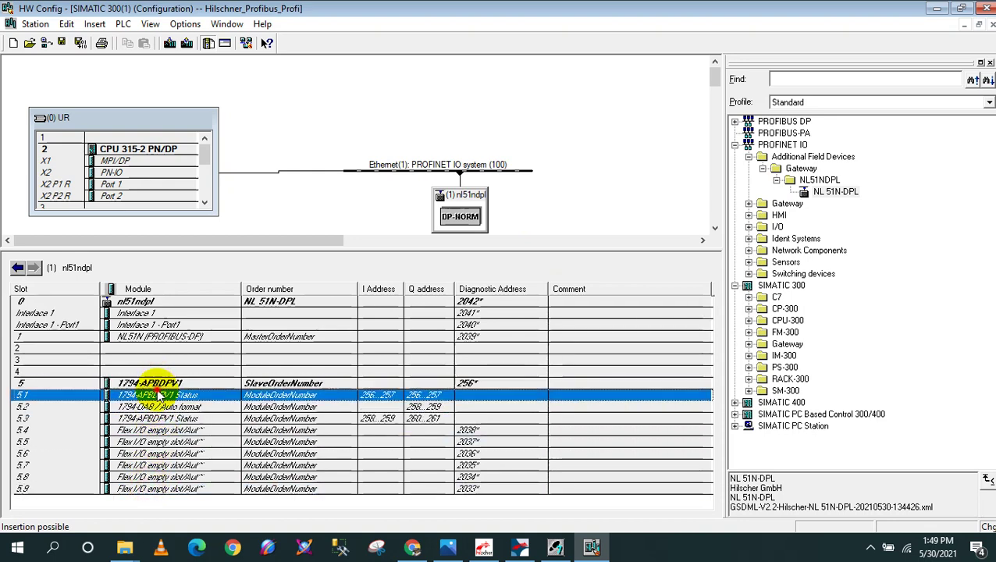
left_click(227, 407)
left_click(401, 395)
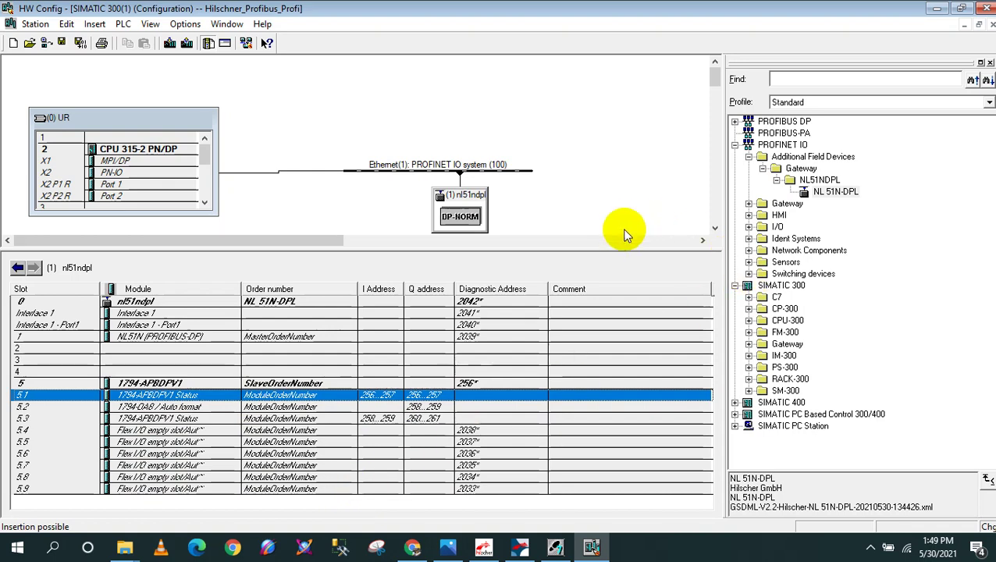
- Set the slot 5.1 status module's input and output start addresses to 10
left_click_drag(617, 249, 603, 291)
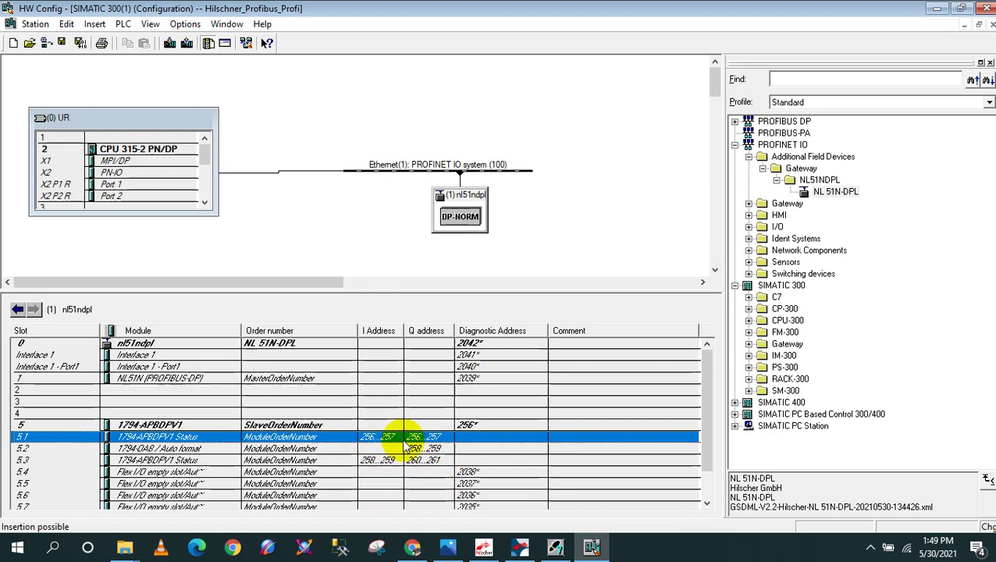
double_click(371, 435)
left_click(340, 109)
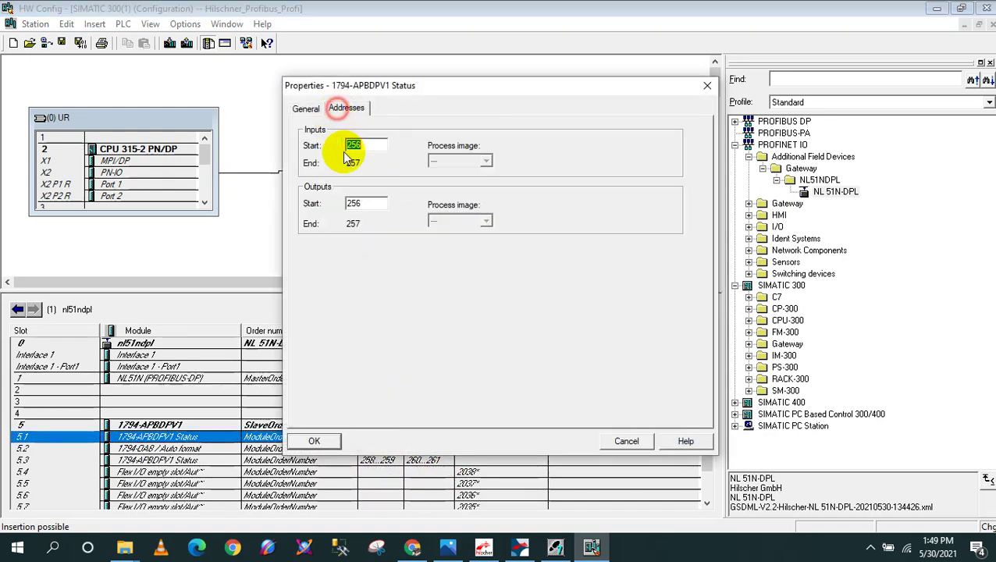
type("10")
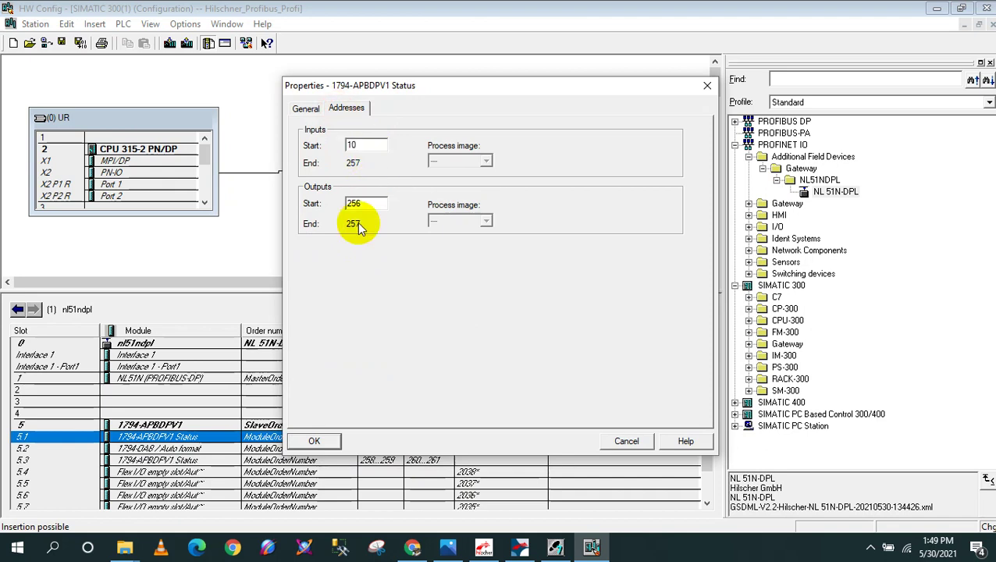
double_click(363, 205)
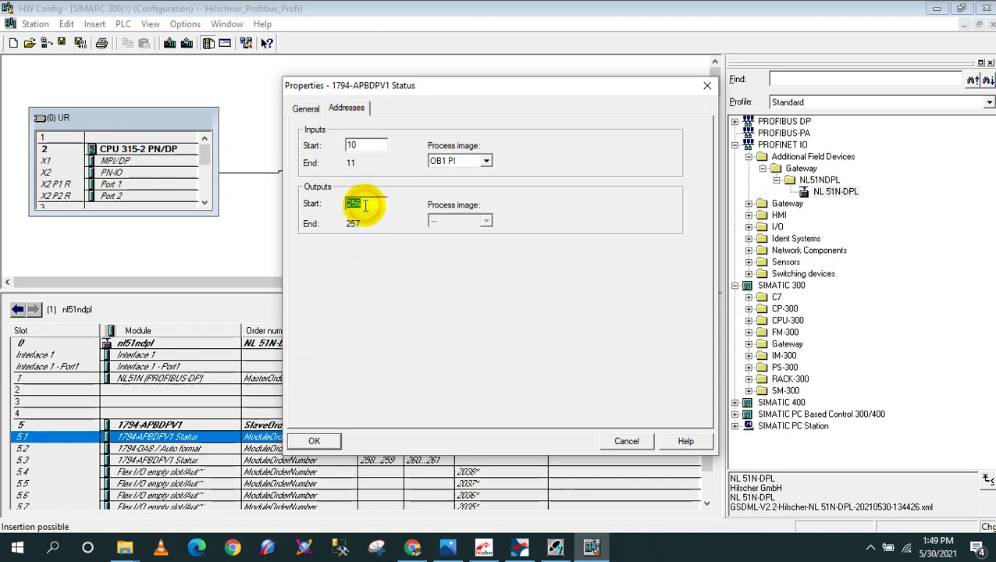
type("10")
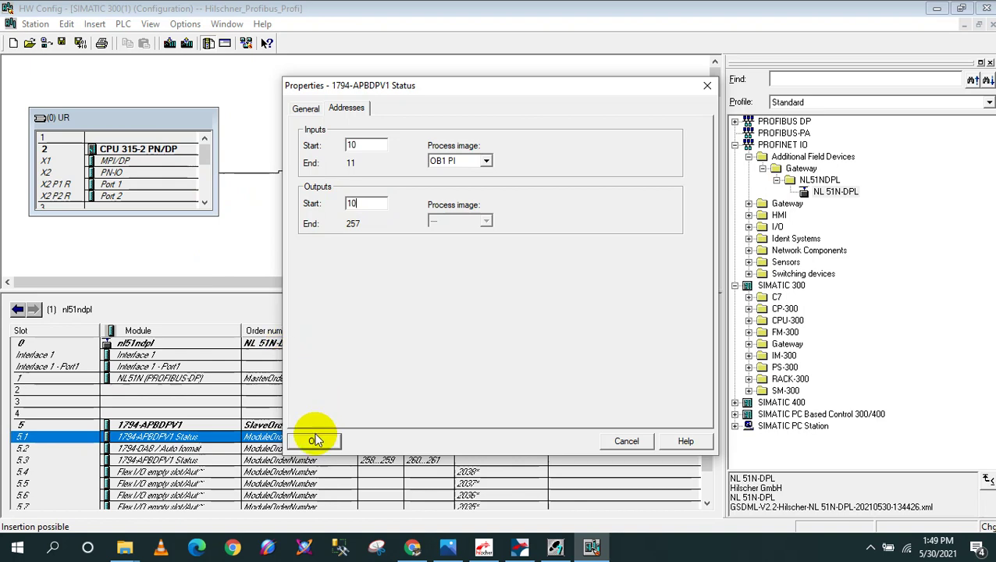
left_click(312, 442)
- Set the 1794-OA8 module's output start address to 12
double_click(412, 449)
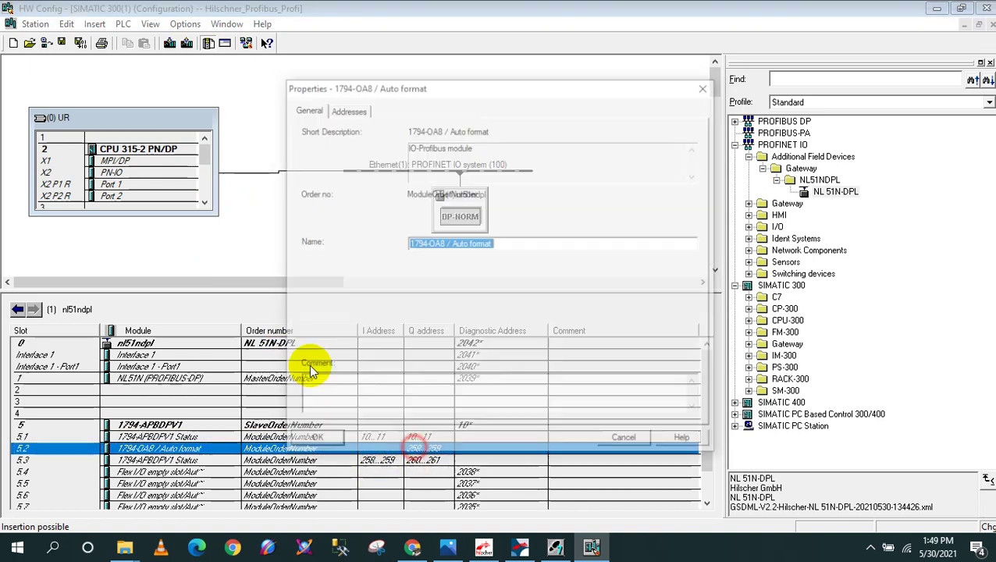
left_click(346, 108)
double_click(360, 147)
type("12")
left_click(314, 441)
- Set the slot 5.3 status module's input and output start addresses to 14
double_click(381, 460)
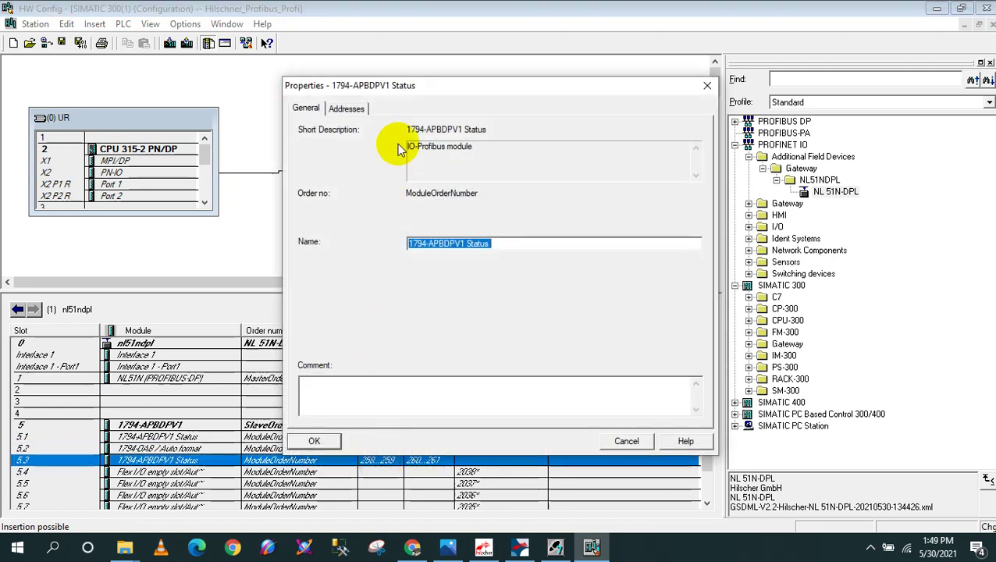
left_click(349, 107)
double_click(376, 147)
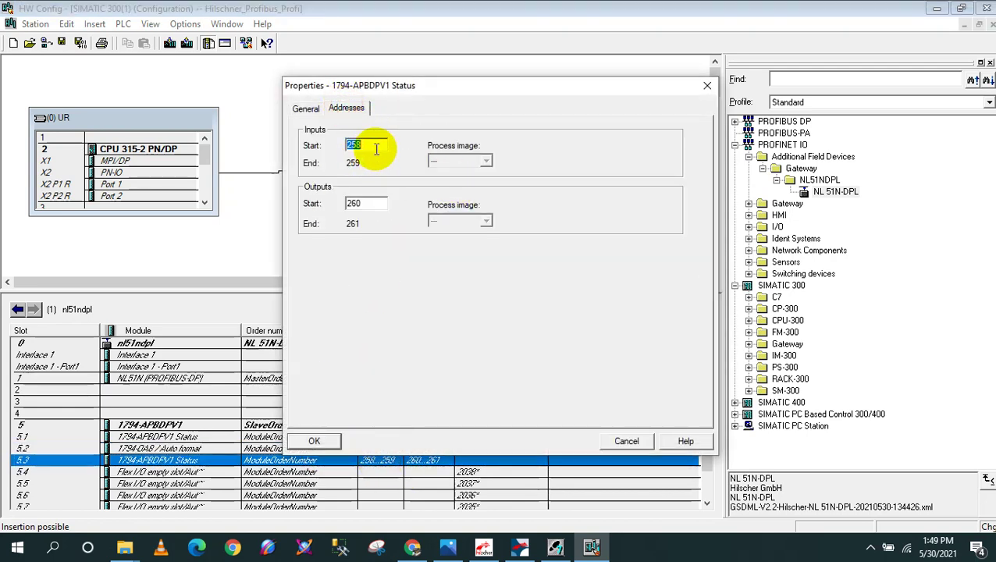
type("14")
left_click(371, 203)
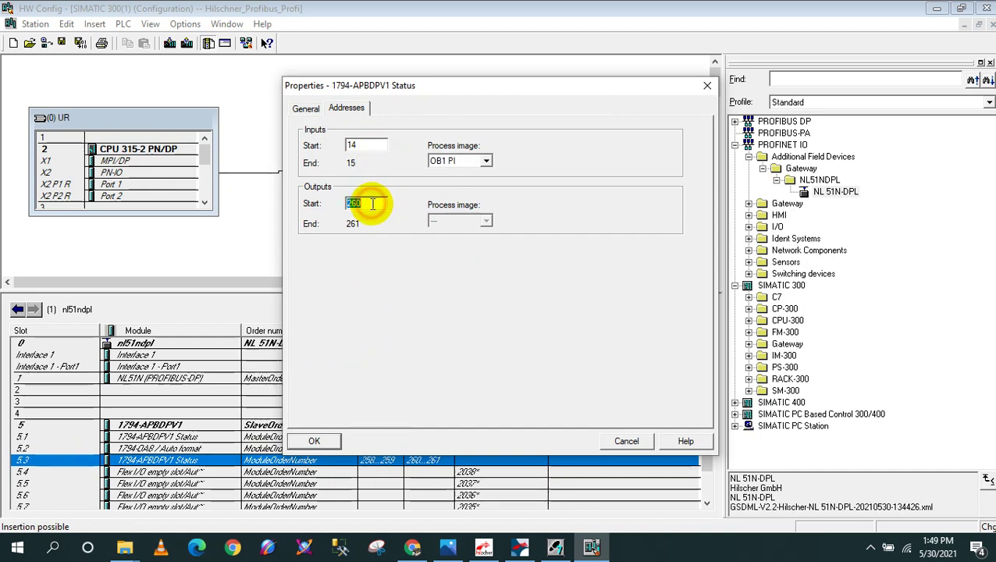
type("14")
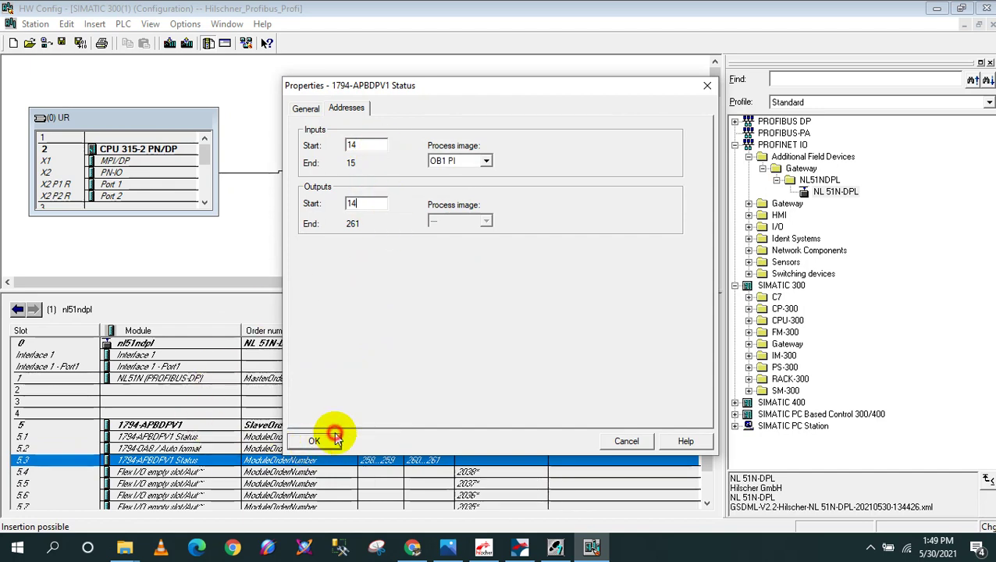
left_click(314, 441)
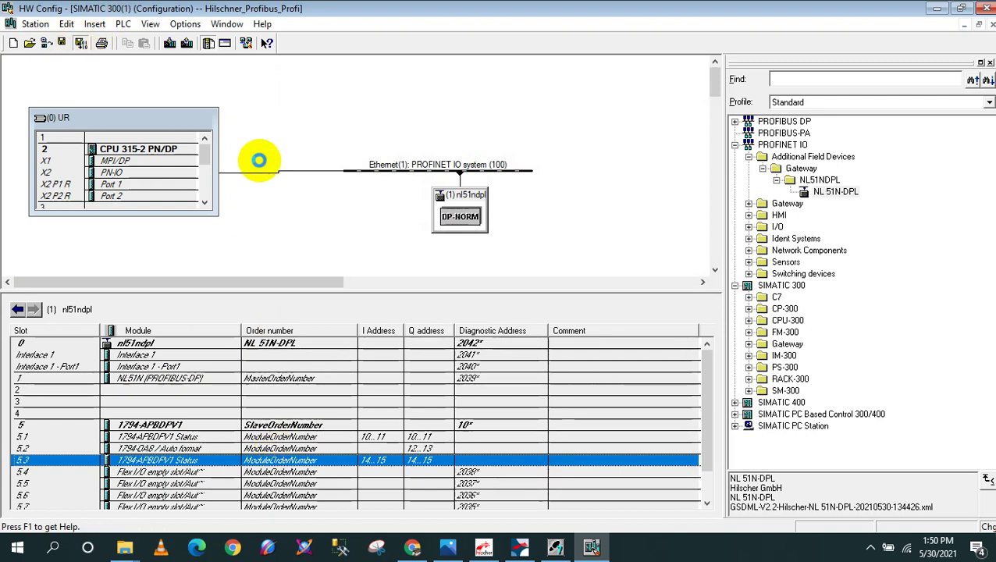
- Save and compile the hardware configuration, cancelling an accidental upload
key("ctrl+s")
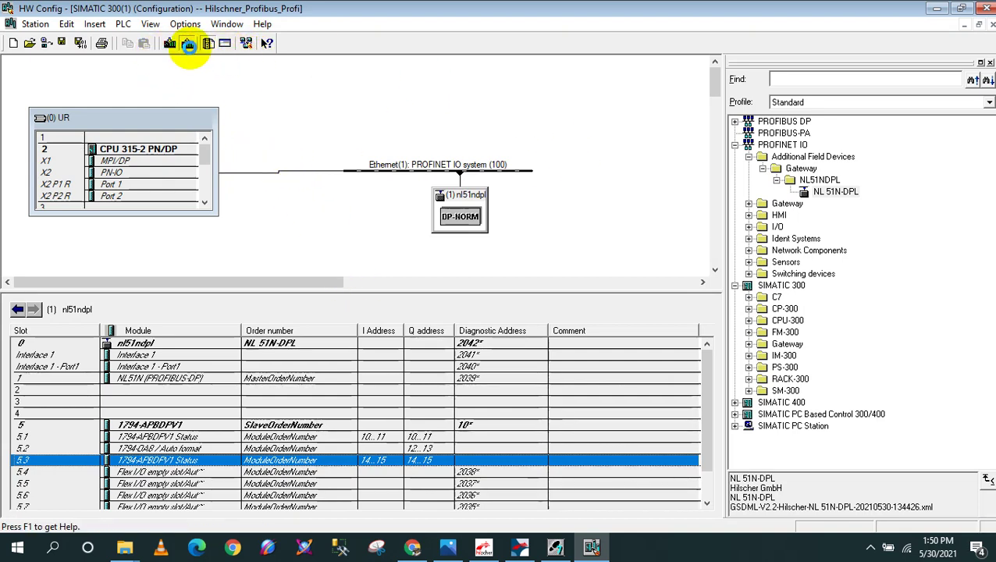
left_click(188, 43)
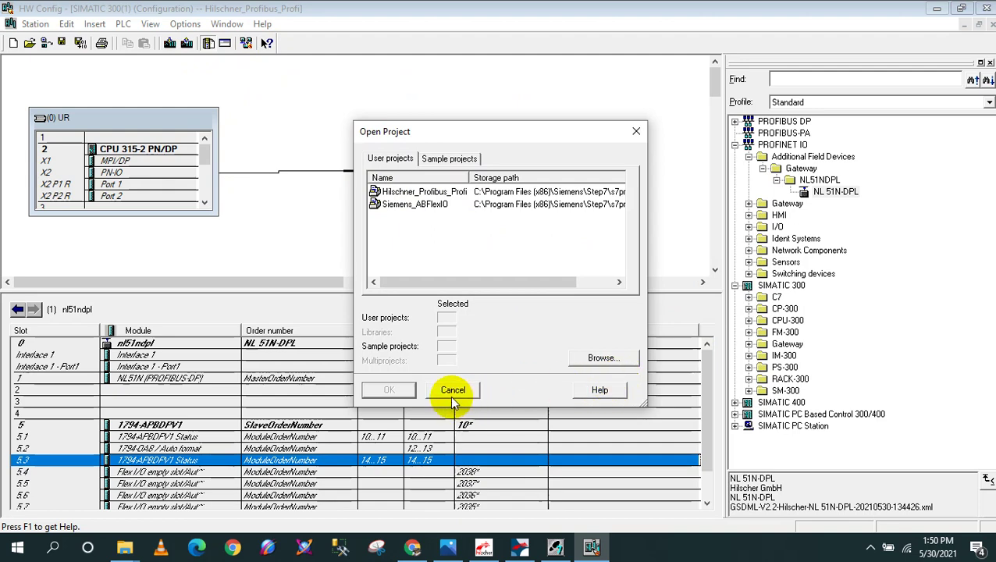
left_click(453, 391)
left_click(404, 303)
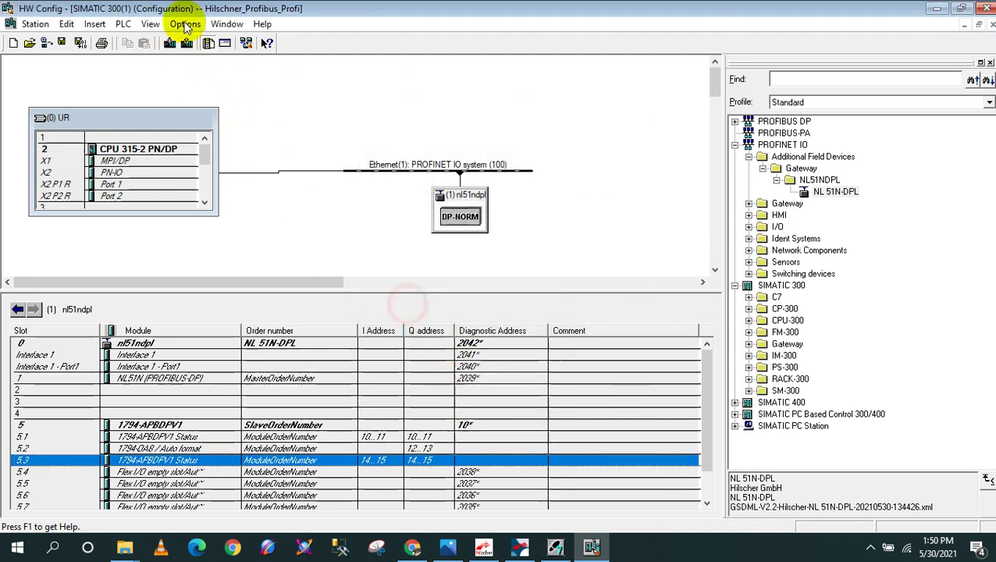
- Download the configuration to CPU 315-2 PN/DP at 192.168.0.1 and restart the CPU
left_click(170, 43)
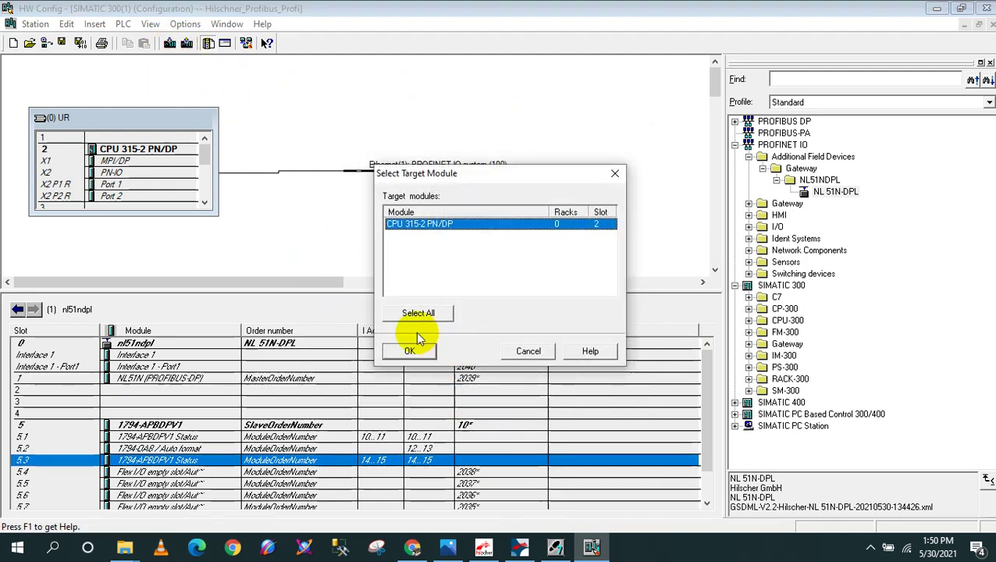
left_click(410, 349)
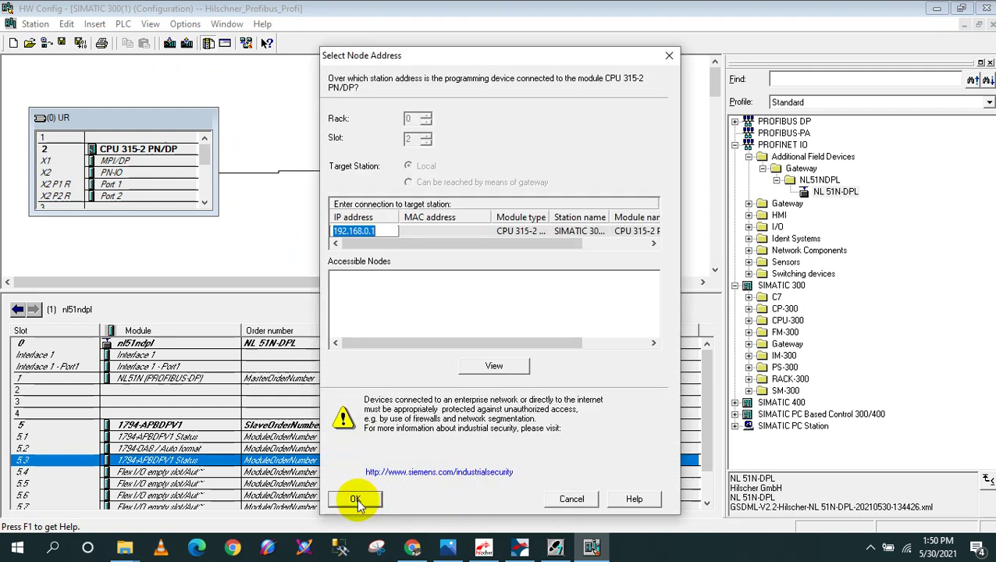
left_click(355, 499)
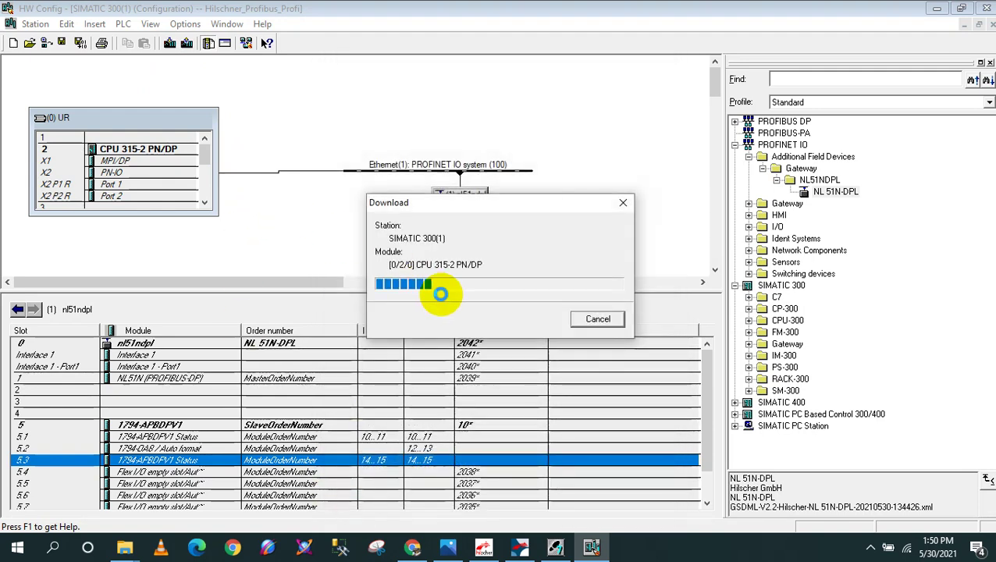
left_click(396, 305)
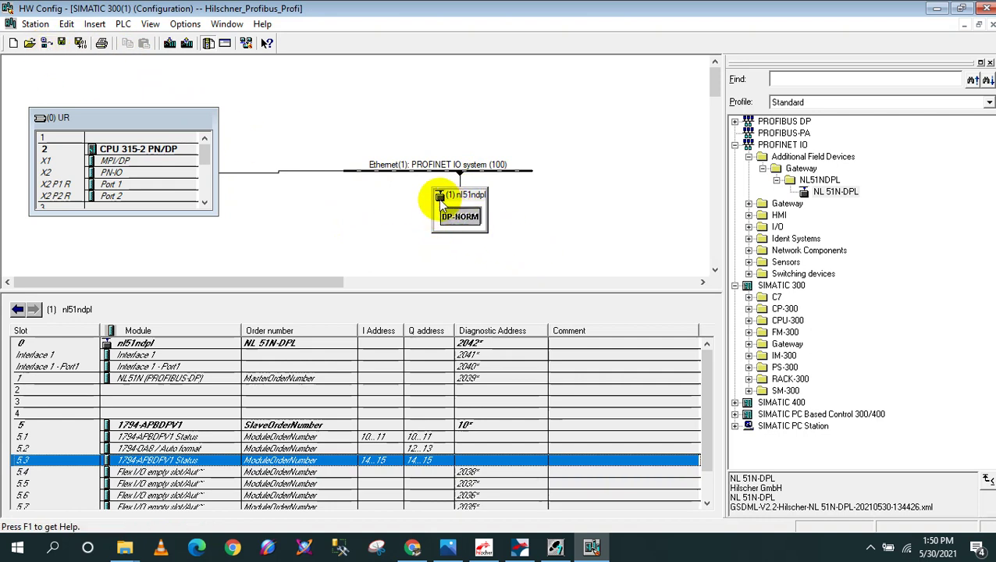
- Switch HW Config online and display the nl51ndpl gateway's module slots
left_click(46, 46)
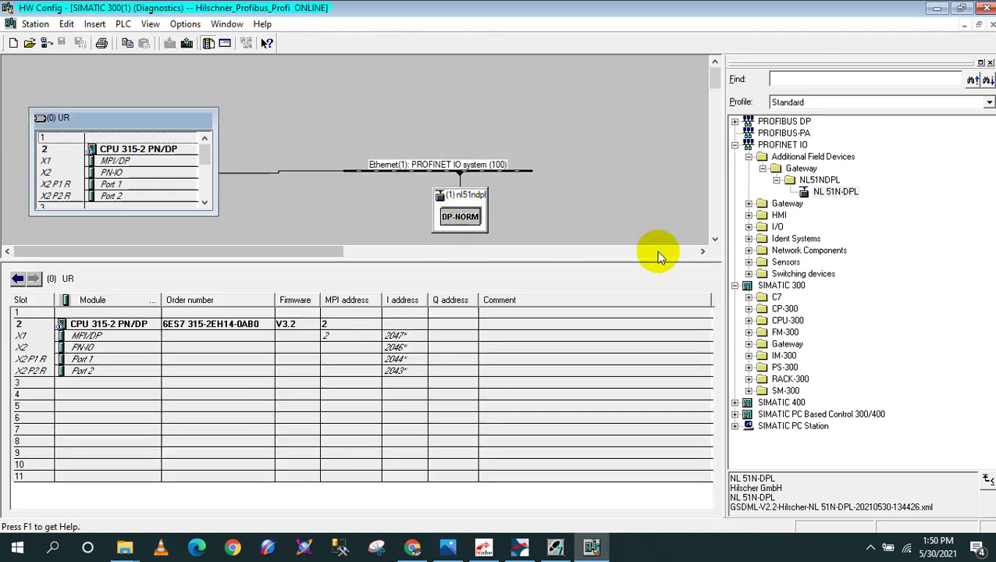
left_click_drag(625, 260, 605, 343)
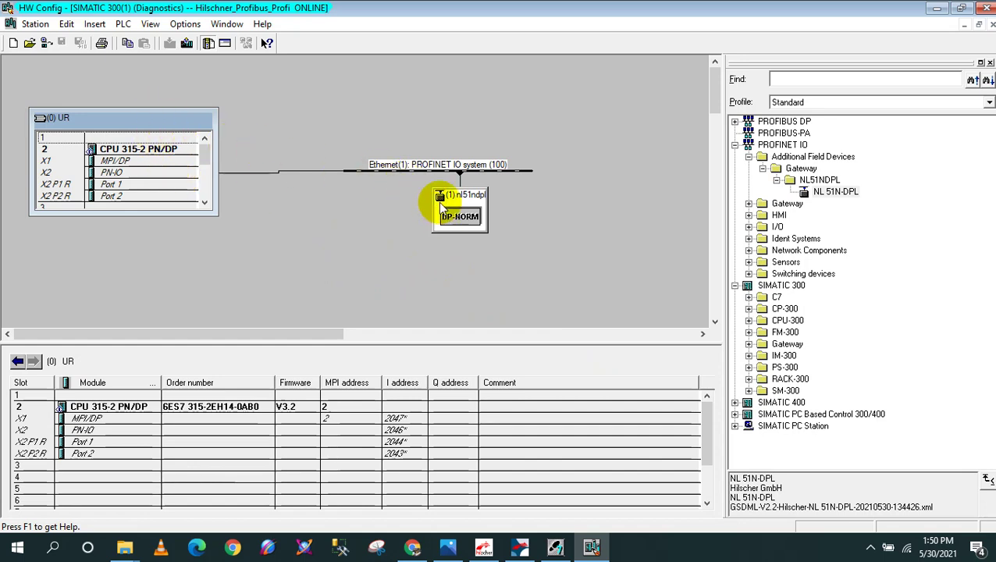
left_click(463, 197)
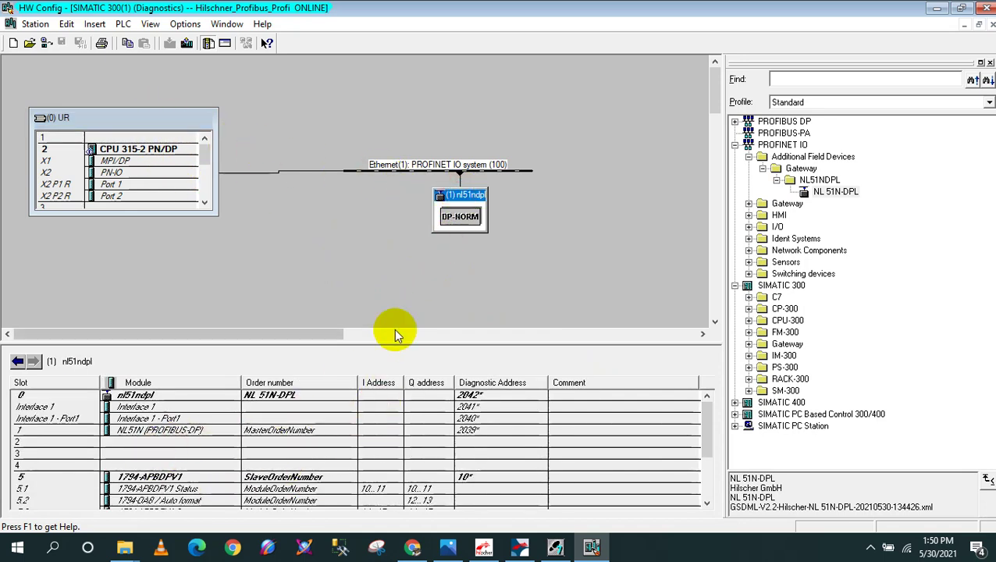
scroll(396, 325, "down", 2)
scroll(399, 324, "up", 2)
scroll(378, 492, "down", 3)
scroll(335, 488, "up", 1)
scroll(335, 487, "up", 1)
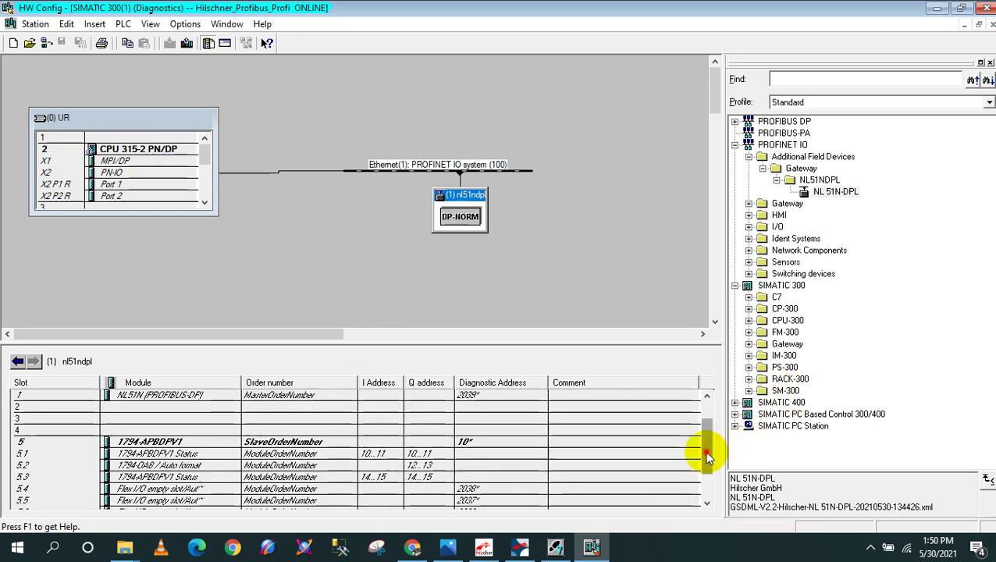
- Check slot 5.1–5.4 modules online with their addresses 10..15
left_click(367, 476)
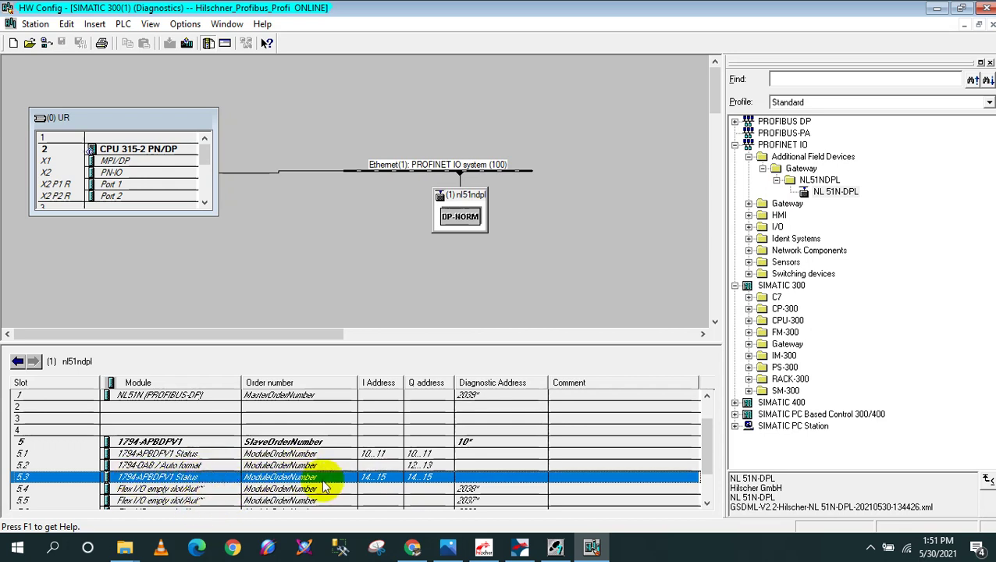
scroll(269, 488, "down", 2)
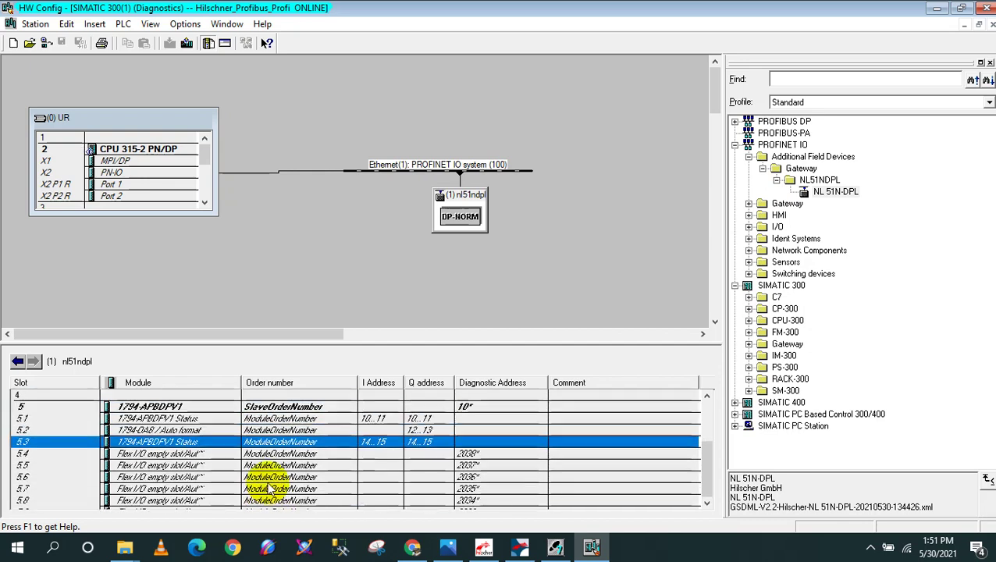
left_click(161, 443)
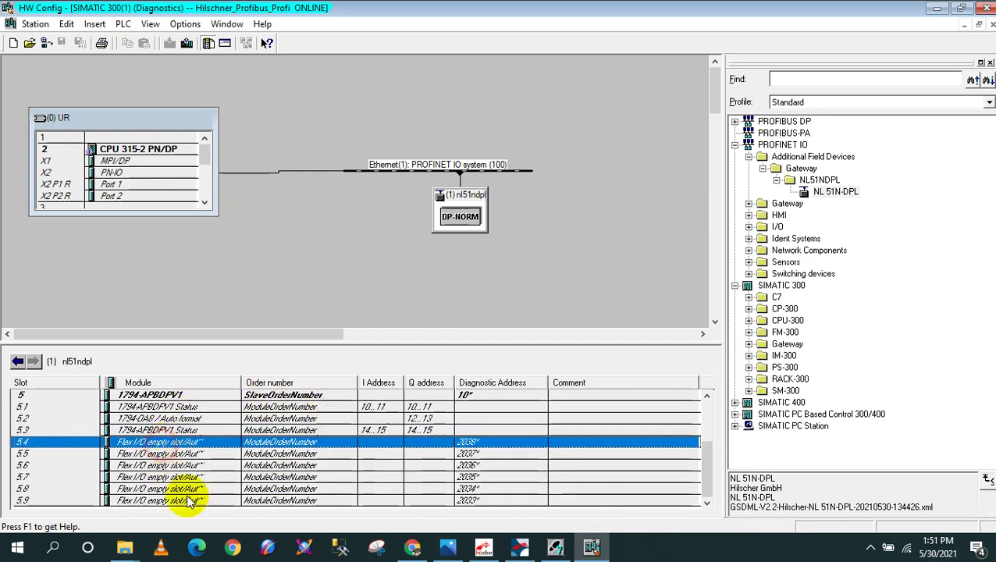
left_click(175, 429)
scroll(703, 435, "up", 2)
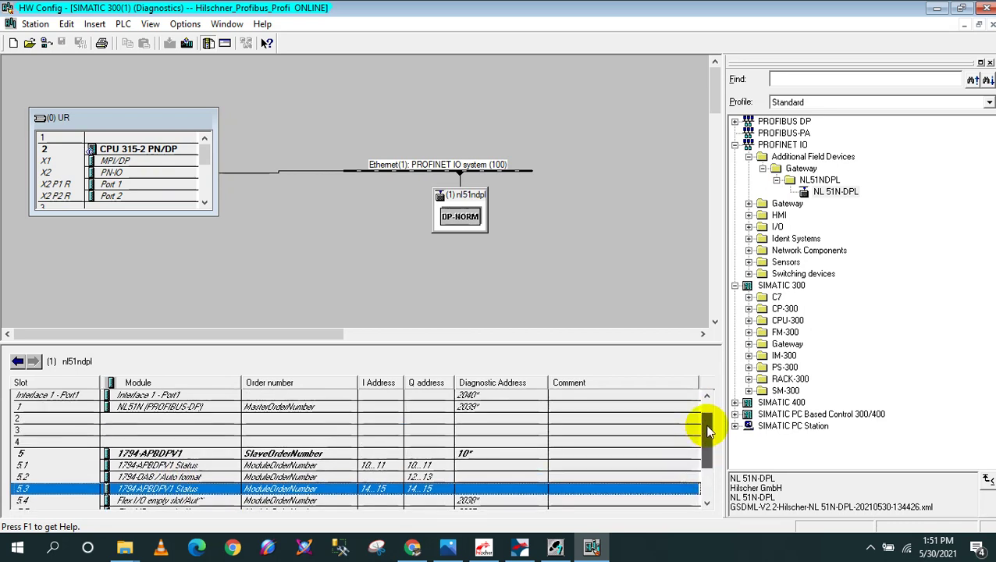
left_click_drag(708, 435, 709, 451)
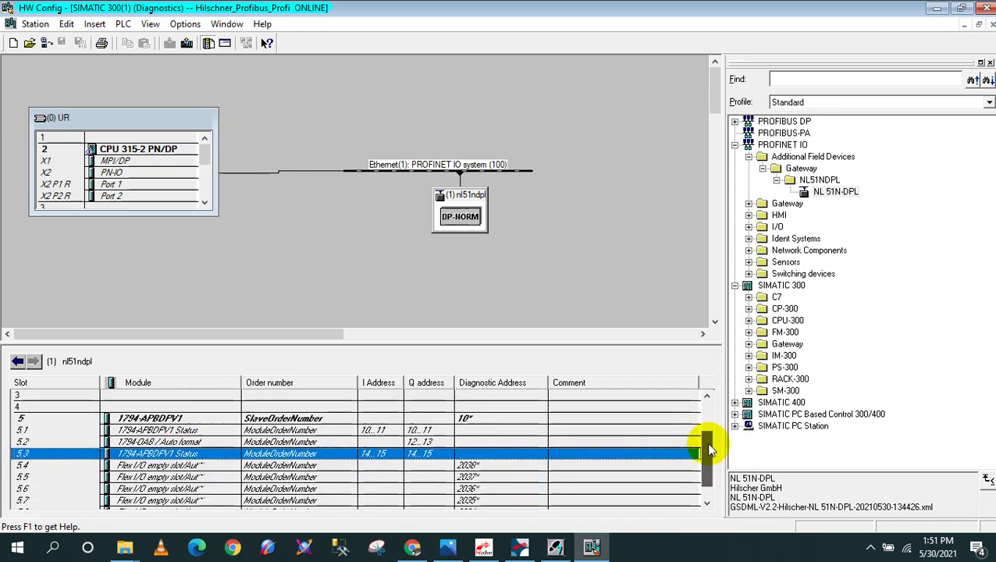
left_click(415, 442)
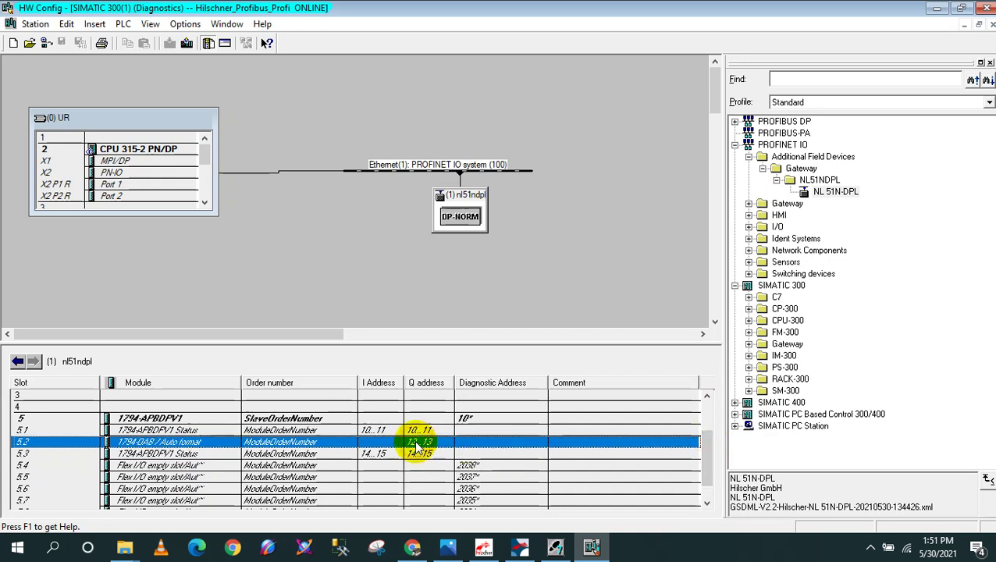
left_click(188, 431)
scroll(289, 485, "up", 2)
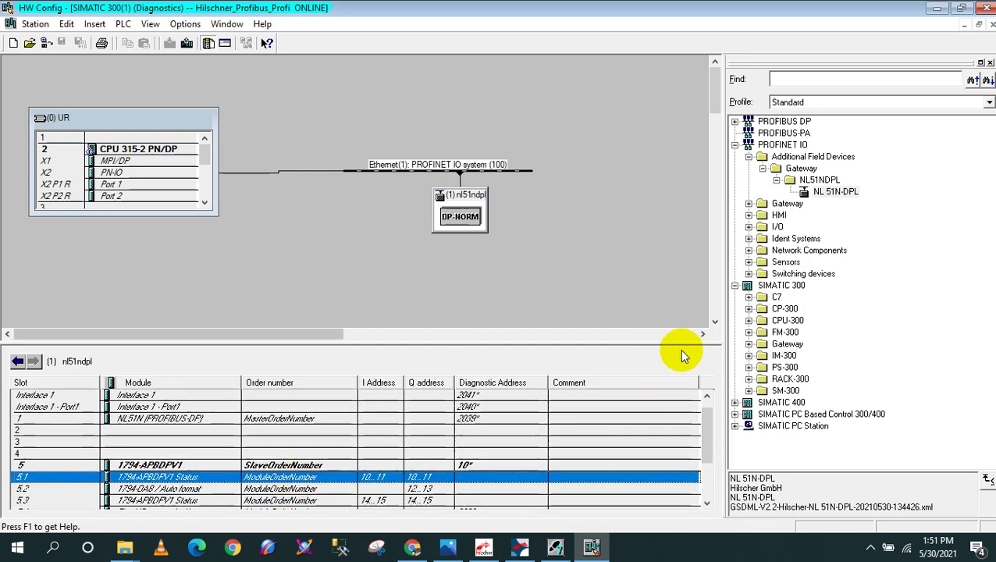
scroll(707, 396, "down", 1)
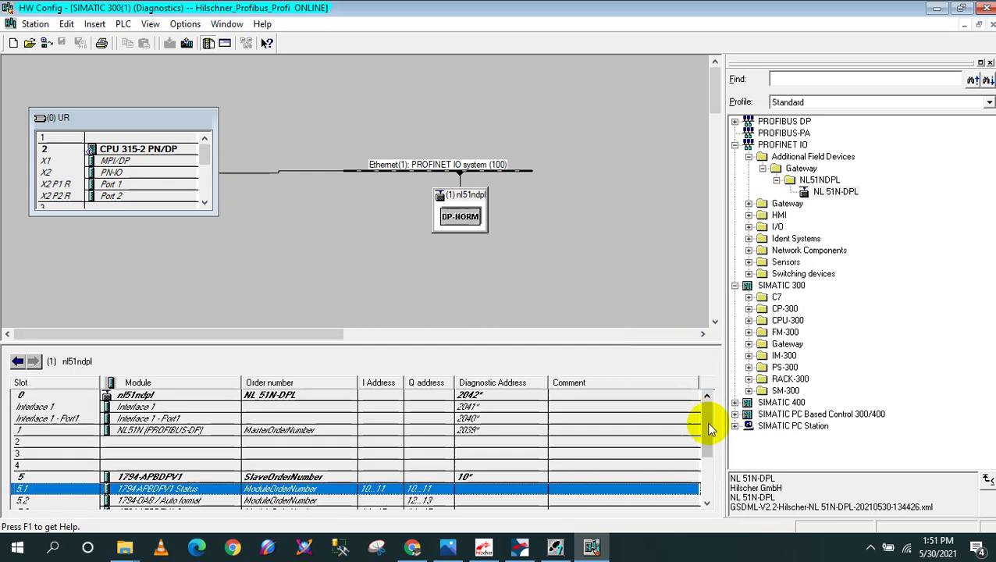
left_click_drag(709, 445, 709, 453)
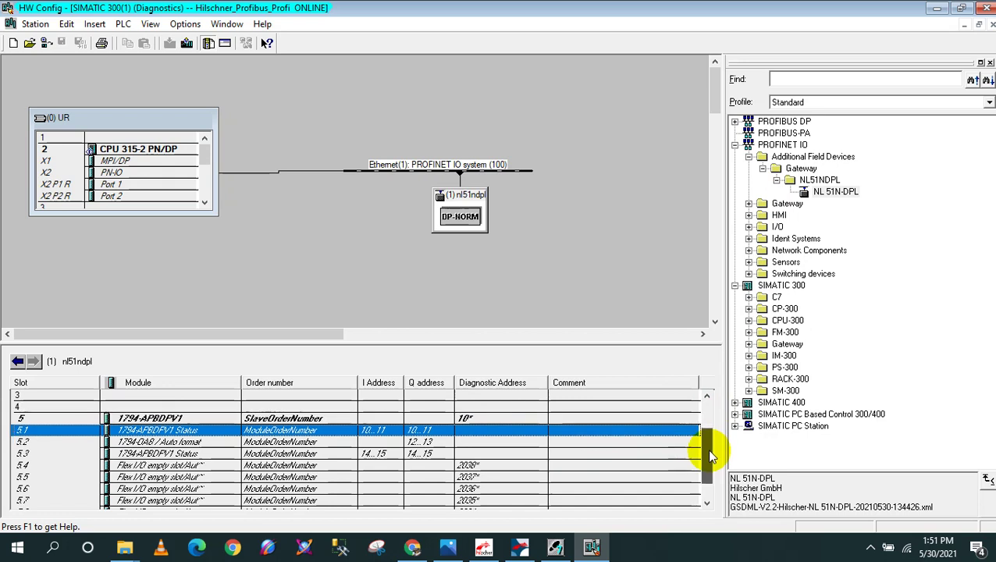
left_click_drag(705, 452, 711, 406)
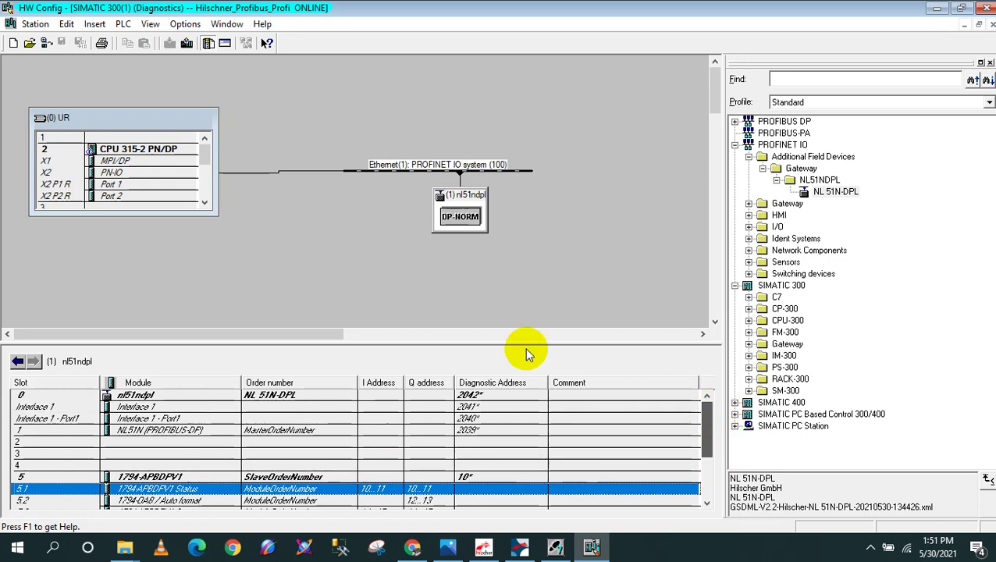